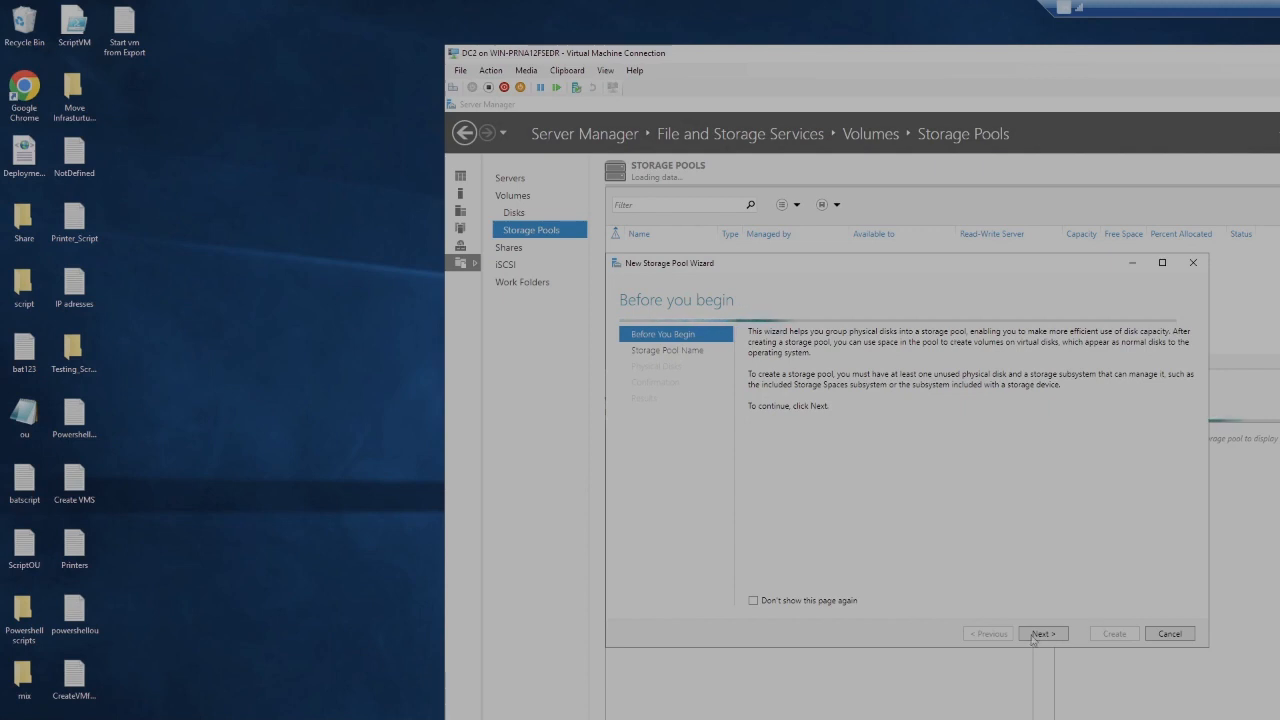
Name the new storage pool ProSol and select DC2's Primordial pool as its group of available disks
left_click(1043, 633)
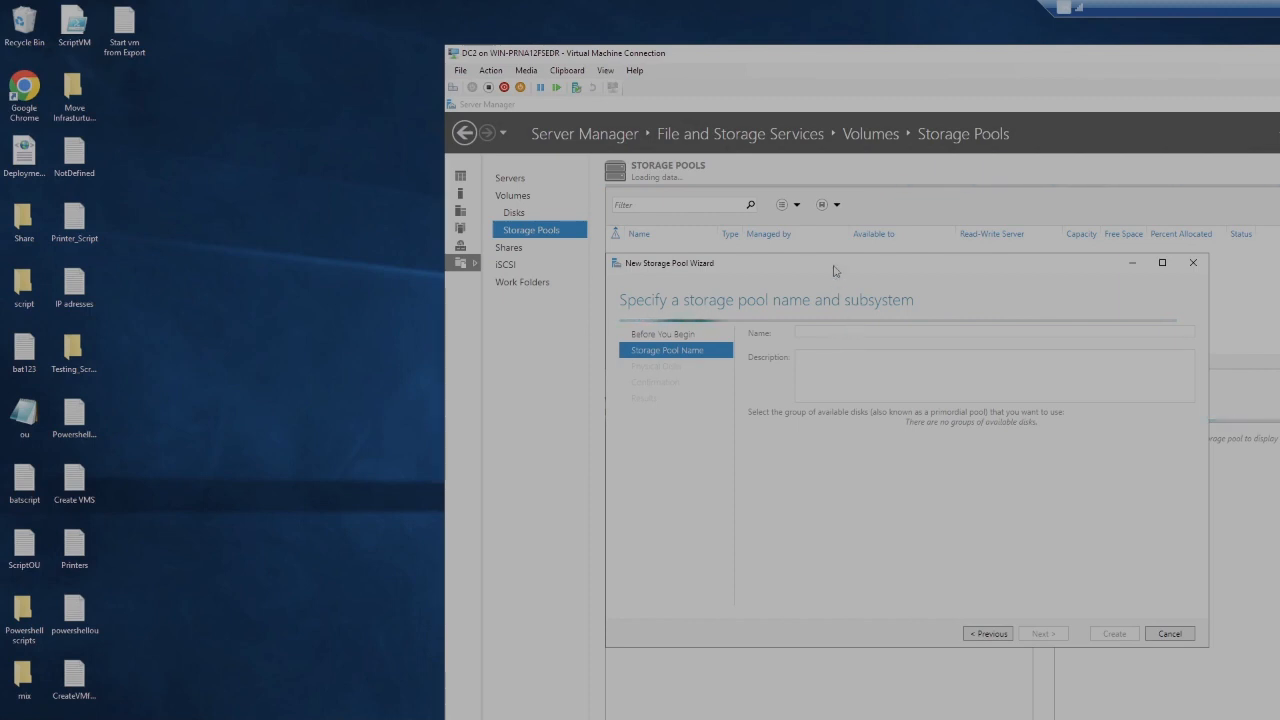
left_click_drag(834, 267, 909, 274)
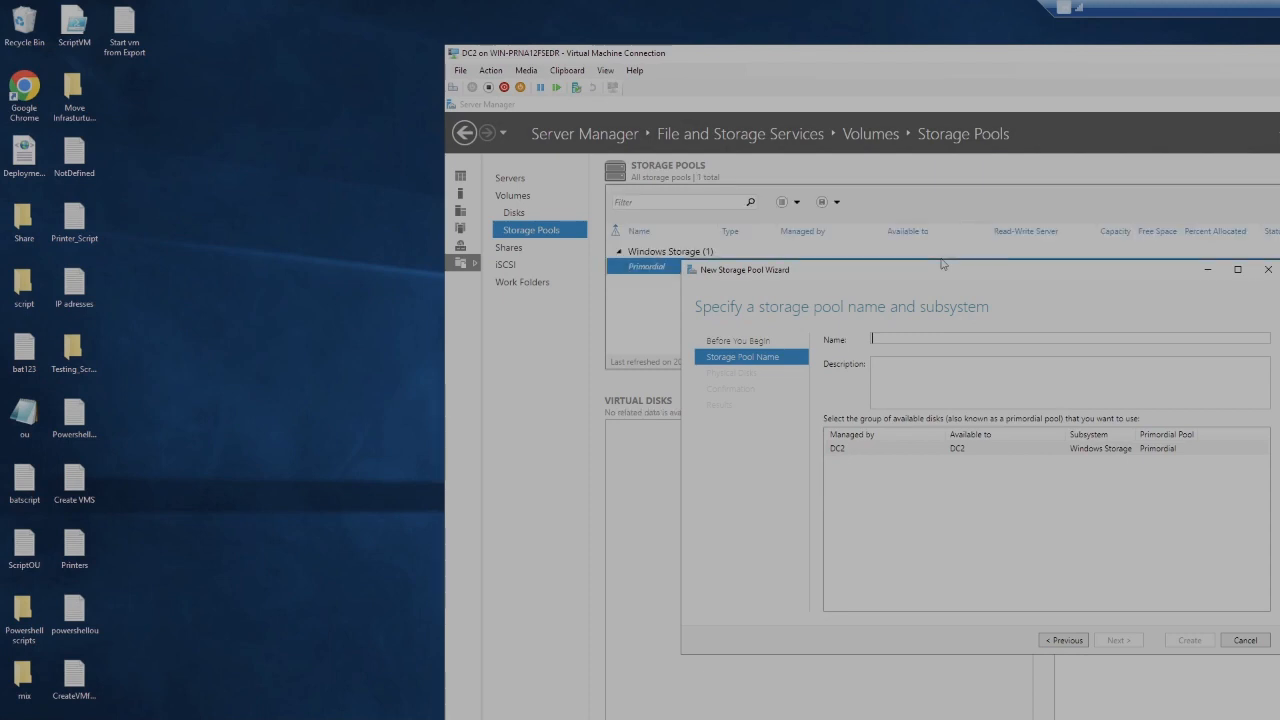
key("alt+p")
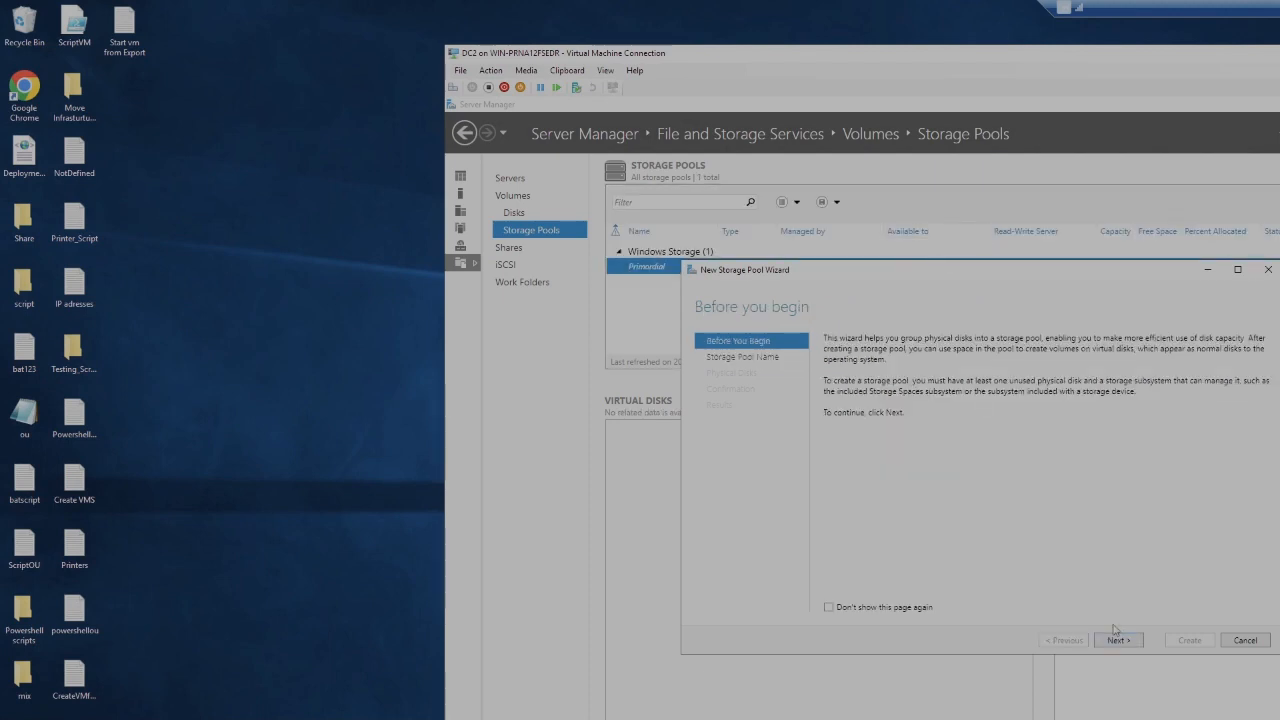
left_click(1117, 640)
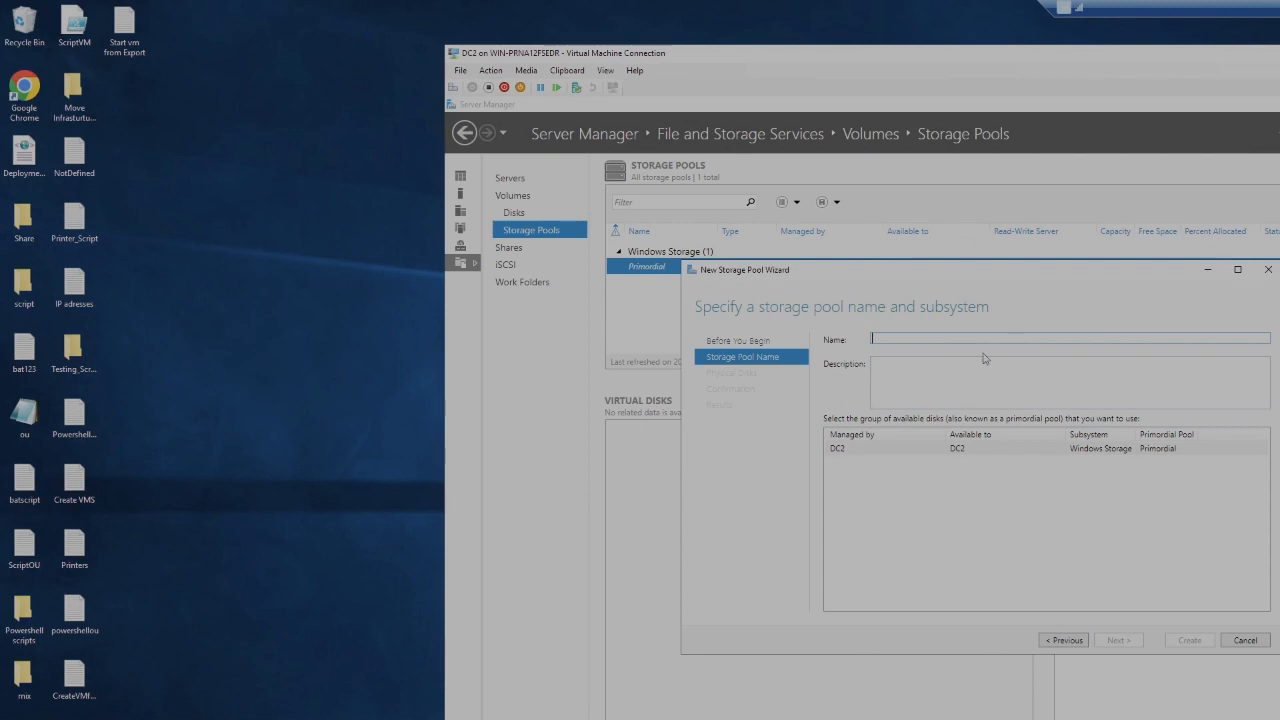
type("Pro")
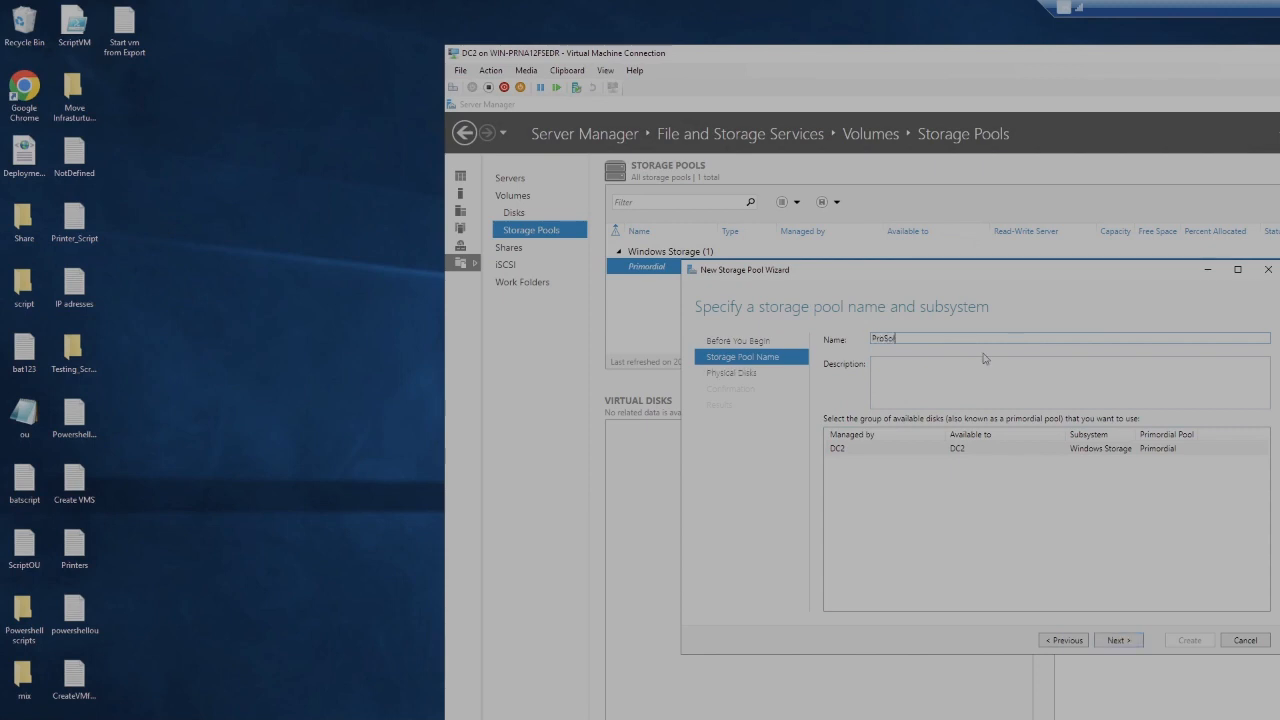
type("Sol")
left_click(937, 449)
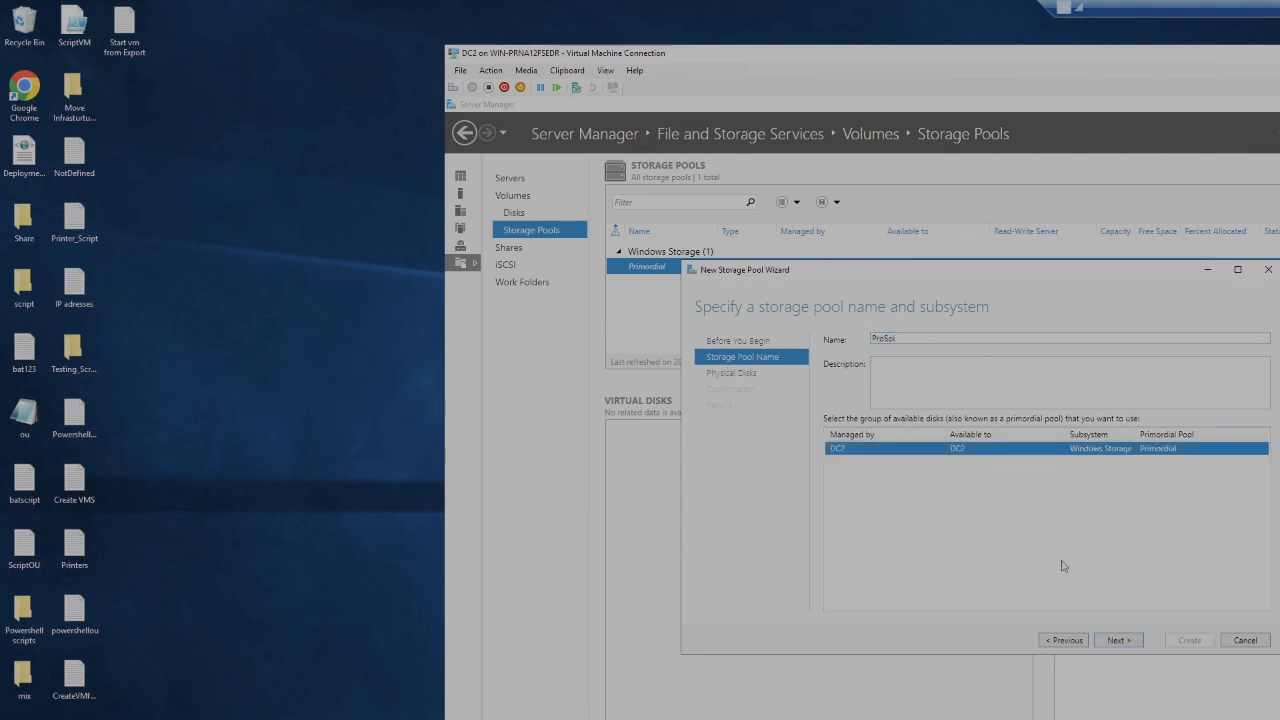
left_click(1137, 644)
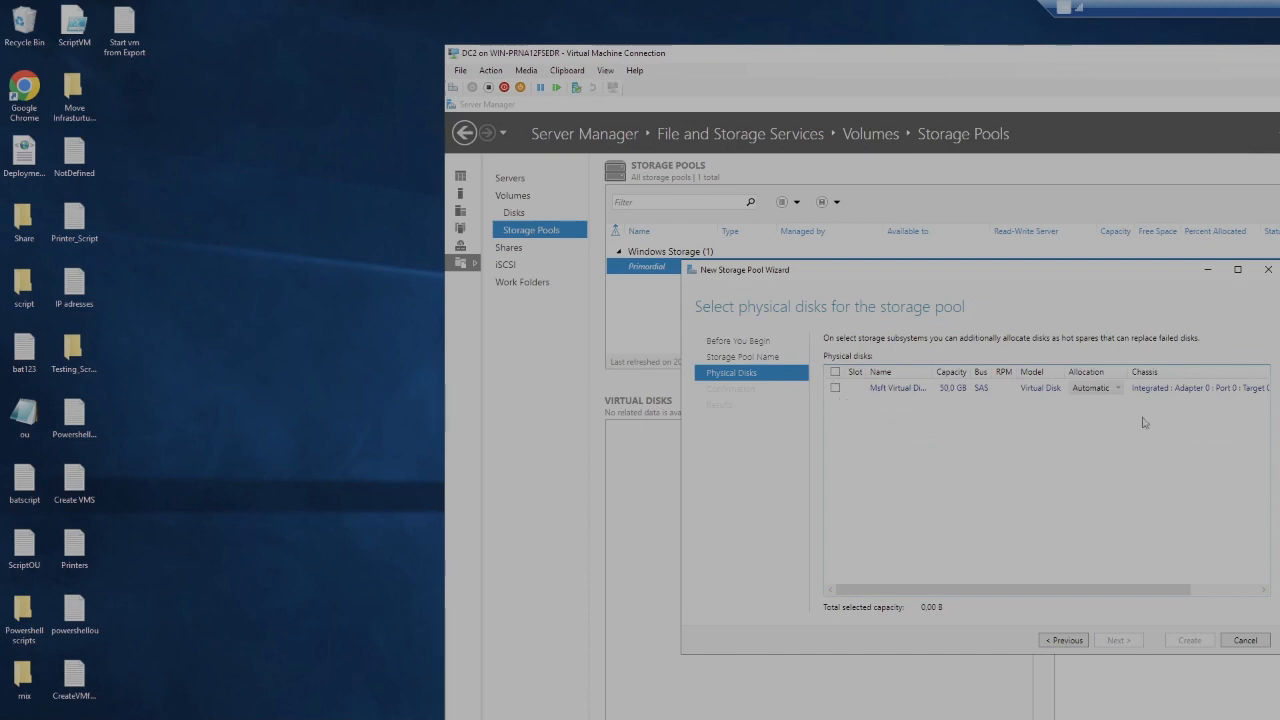
Add the 50 GB Msft Virtual Disk with Automatic allocation, and create the storage pool
left_click(836, 389)
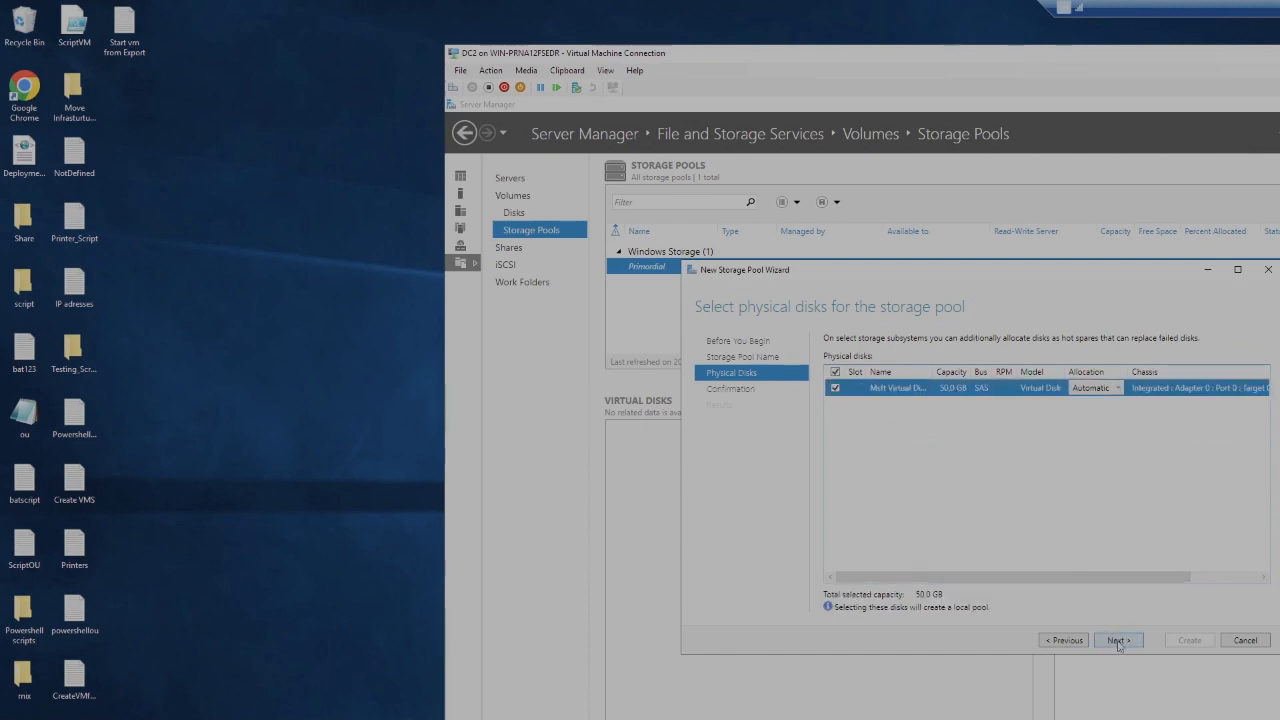
left_click(1118, 640)
left_click(1190, 644)
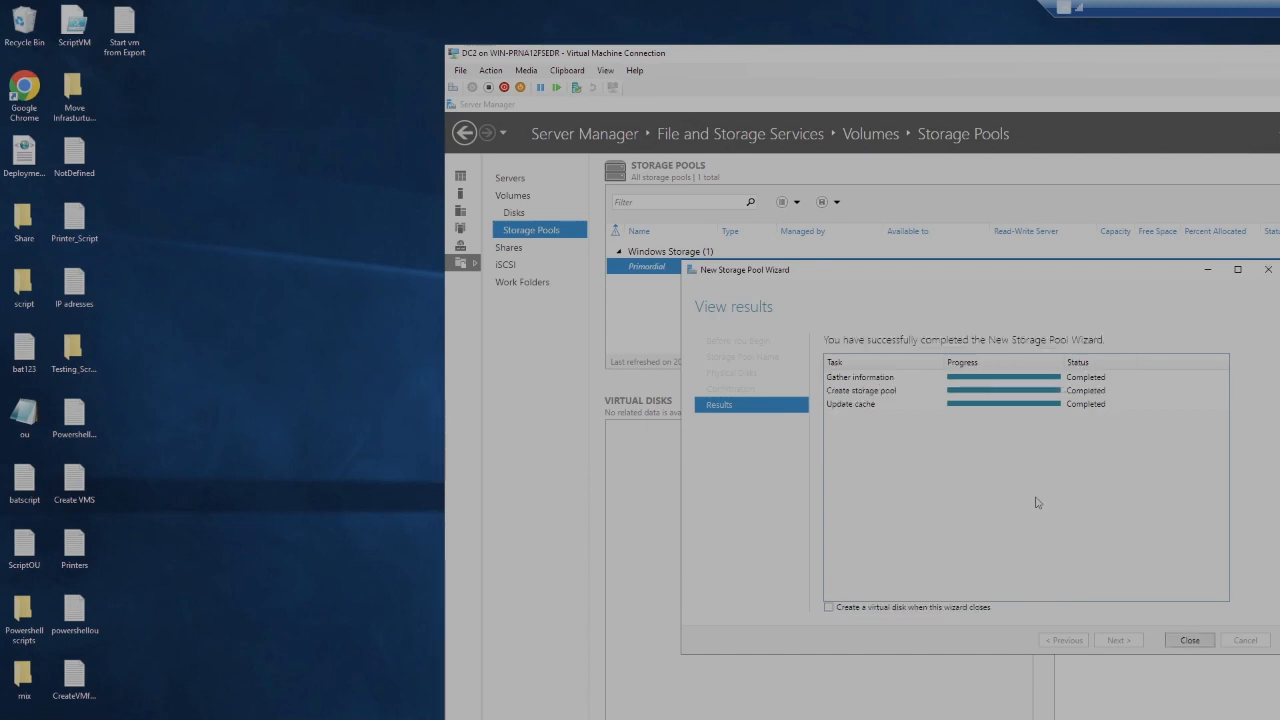
left_click(1190, 640)
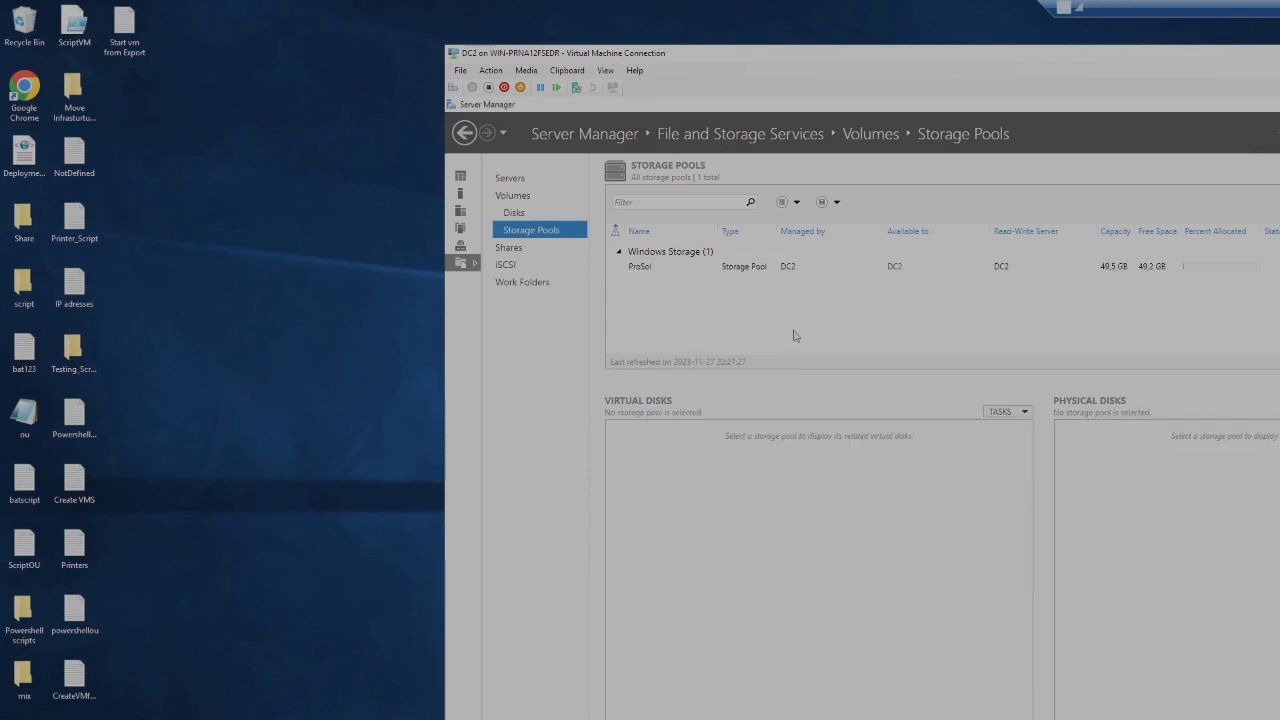
Start a new virtual disk in the ProSol storage pool and name it ProSol_Shared
left_click(766, 270)
right_click(768, 273)
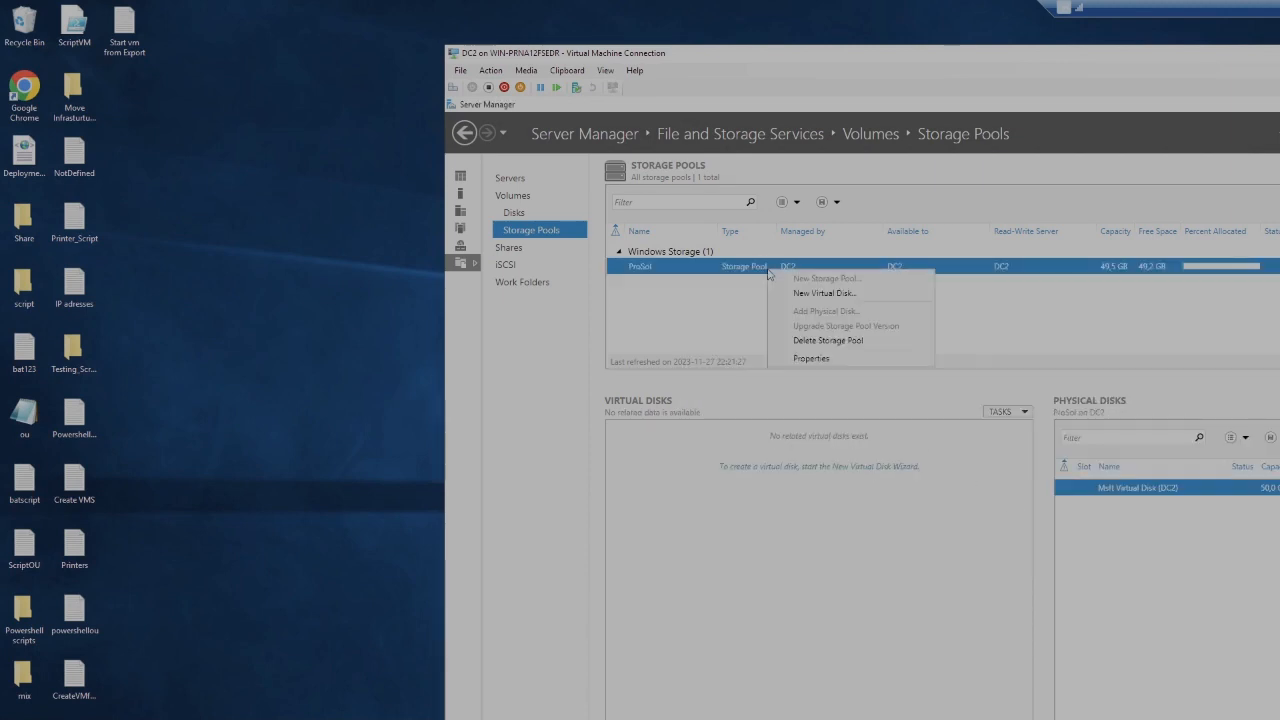
left_click(826, 293)
left_click(1160, 643)
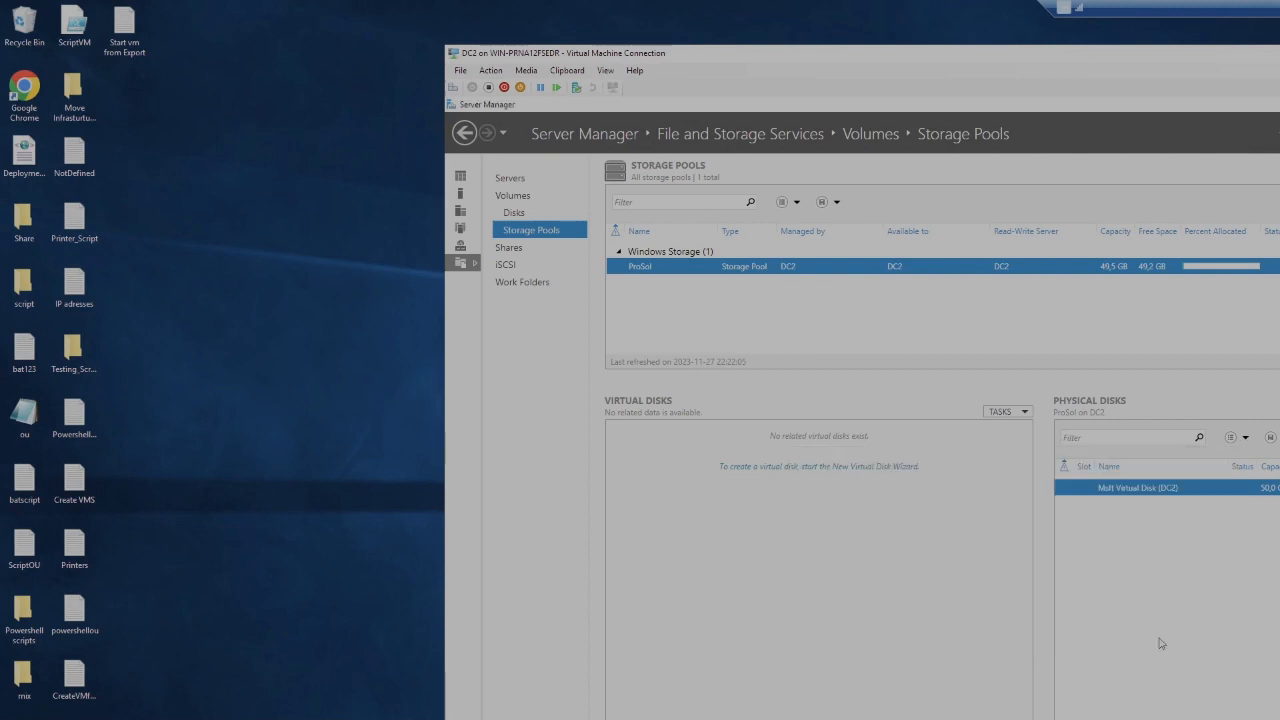
left_click(814, 476)
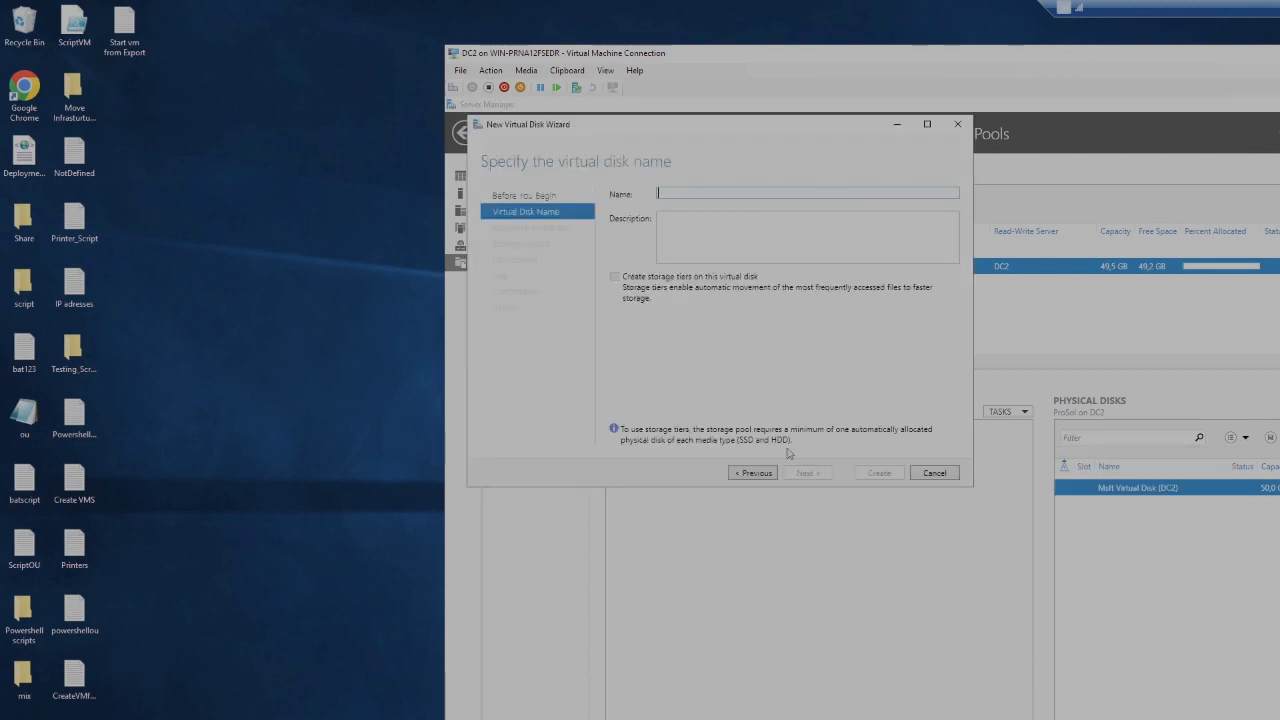
type("Pro")
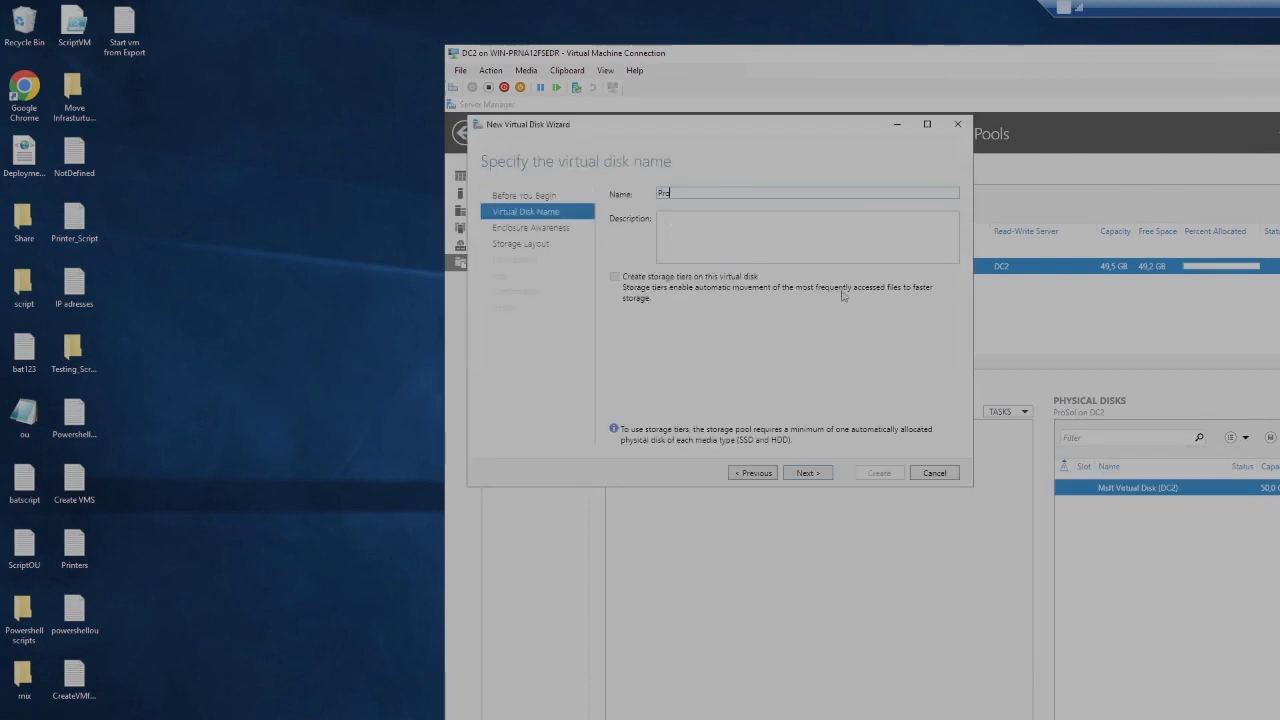
type("Sol_Shared")
left_click(822, 477)
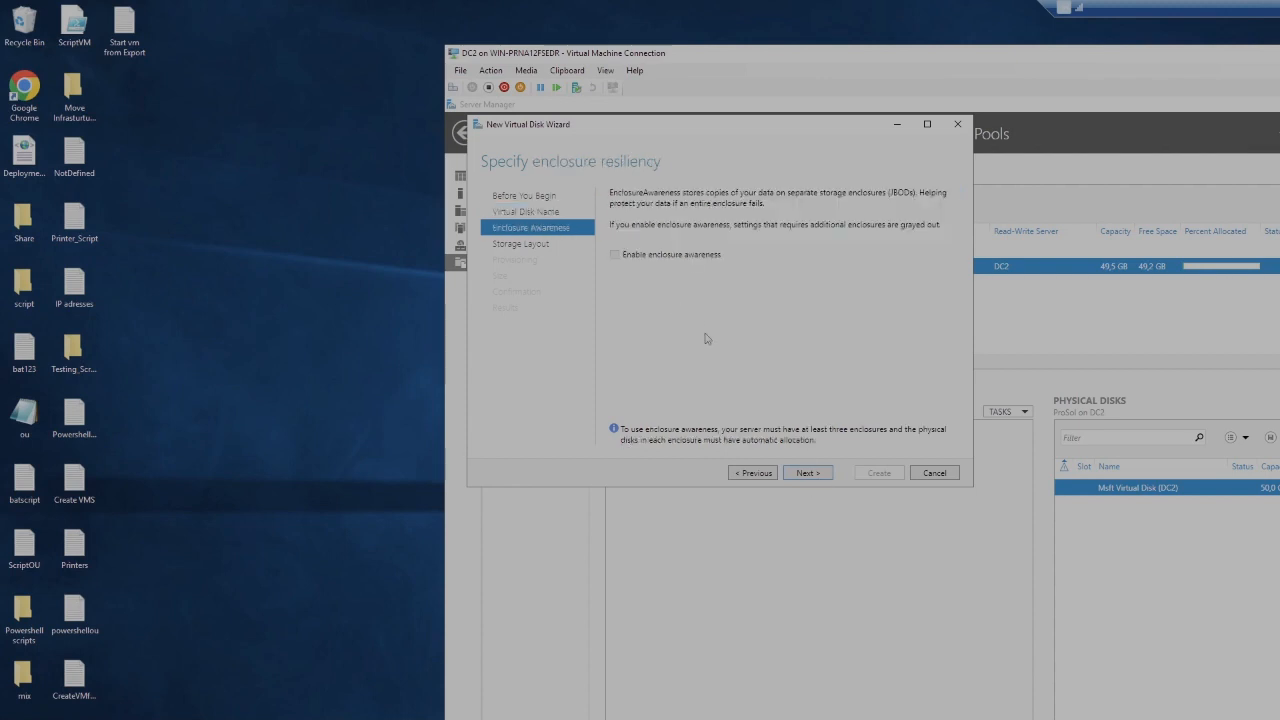
Choose the Simple storage layout and Fixed provisioning for the virtual disk, leaving enclosure awareness disabled
left_click(807, 472)
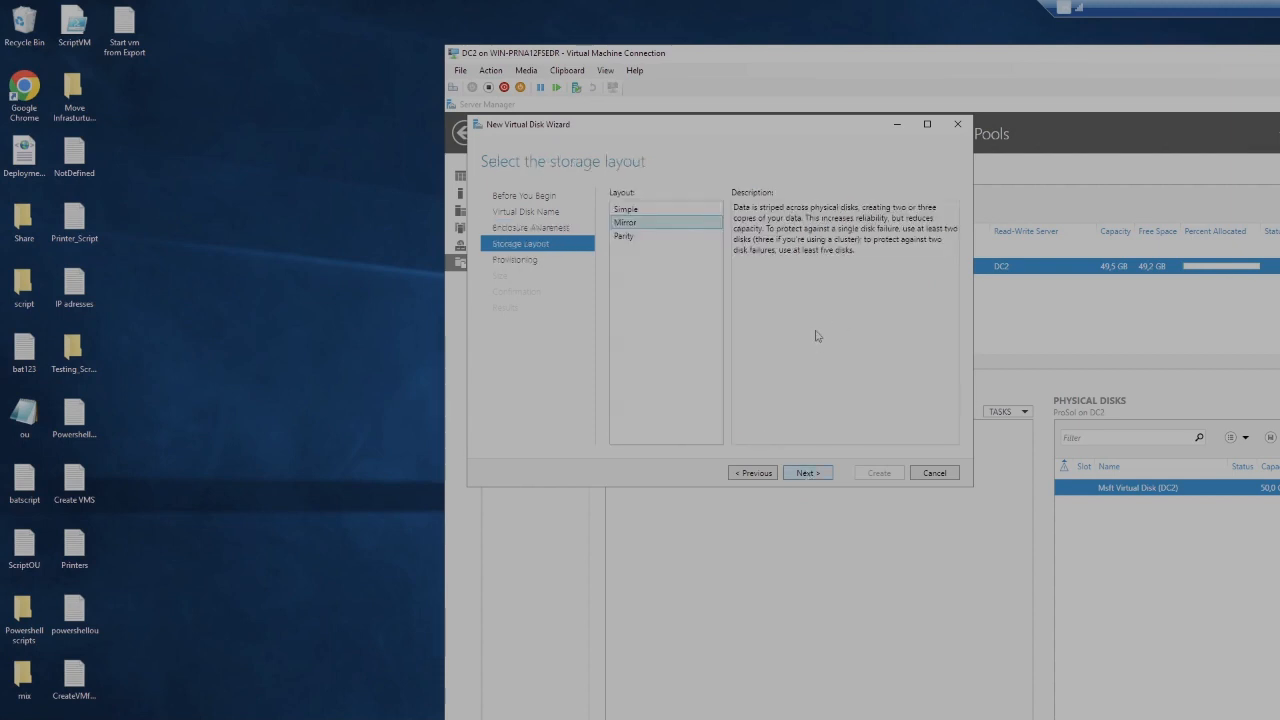
left_click(647, 210)
left_click(812, 476)
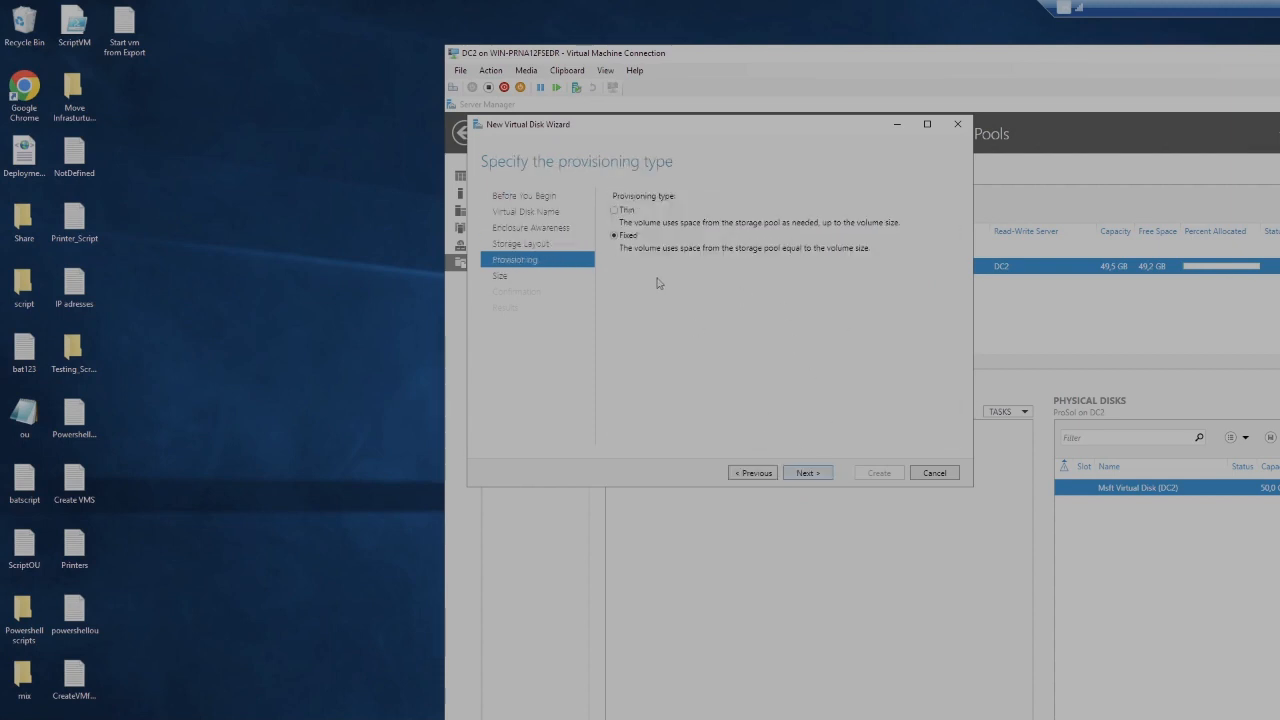
left_click(812, 476)
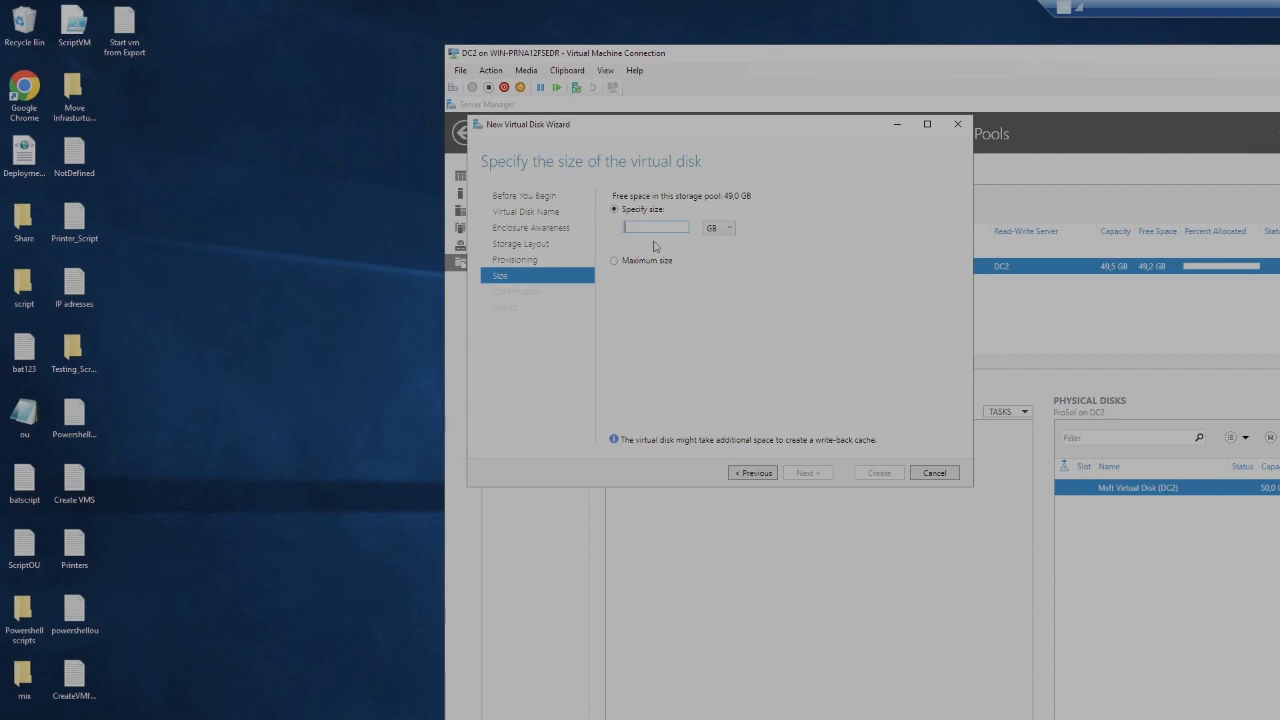
Create the virtual disk at maximum size and proceed to creating a volume on it
type("50")
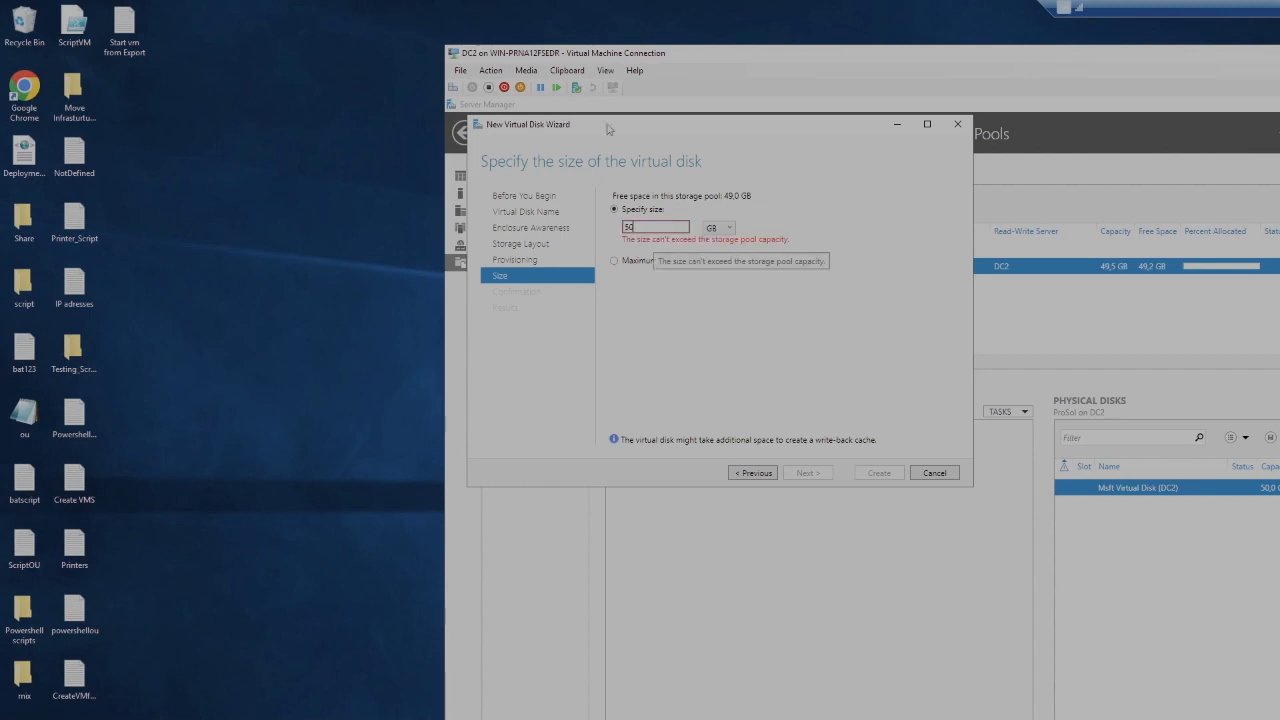
left_click(641, 260)
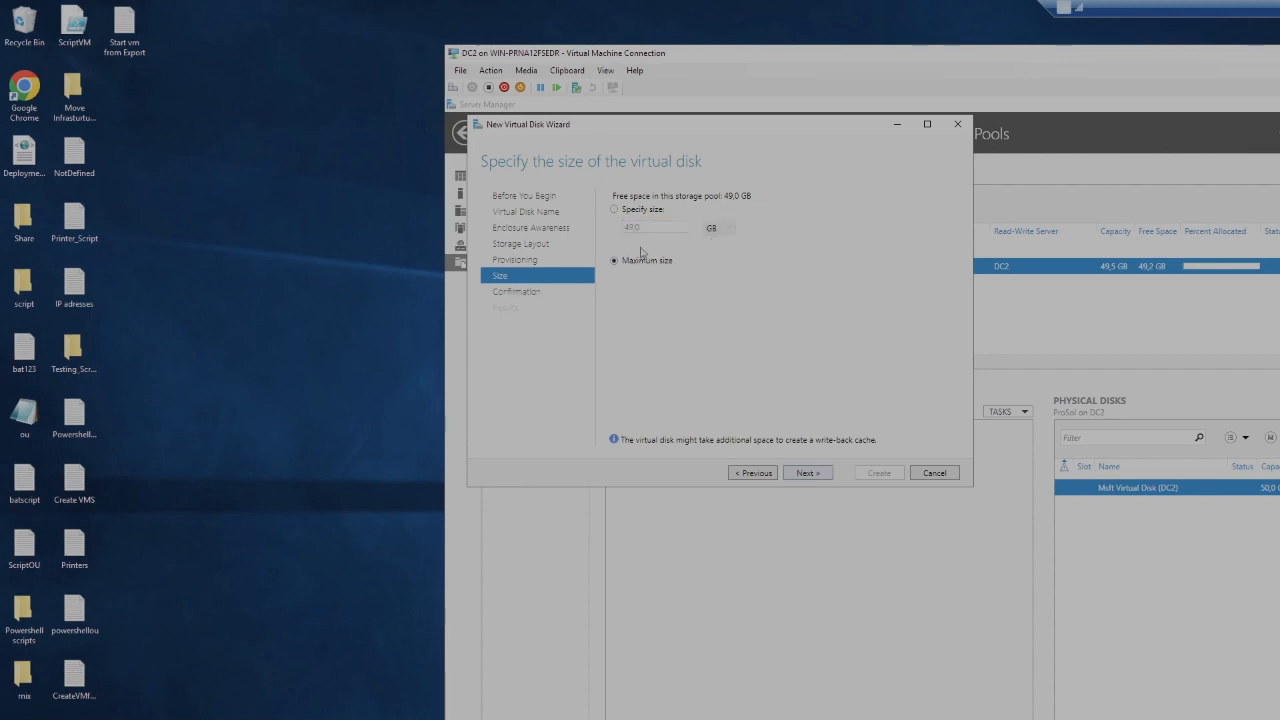
left_click(808, 473)
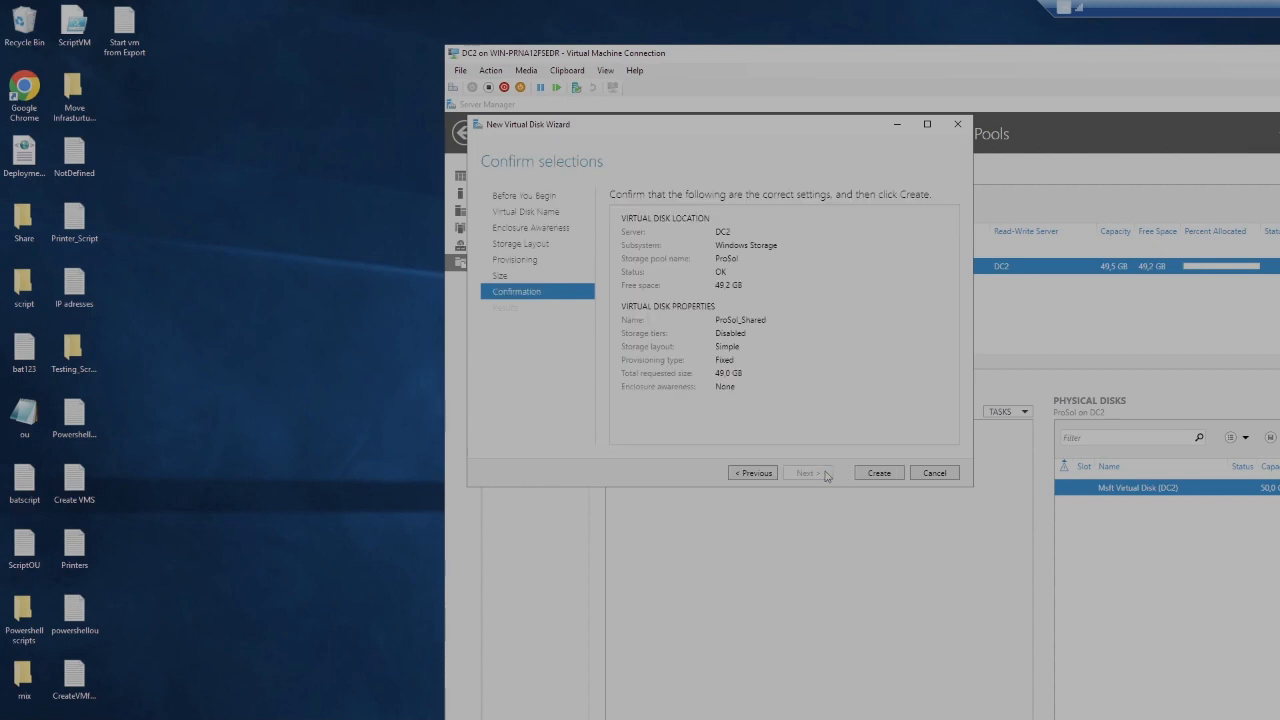
left_click(879, 473)
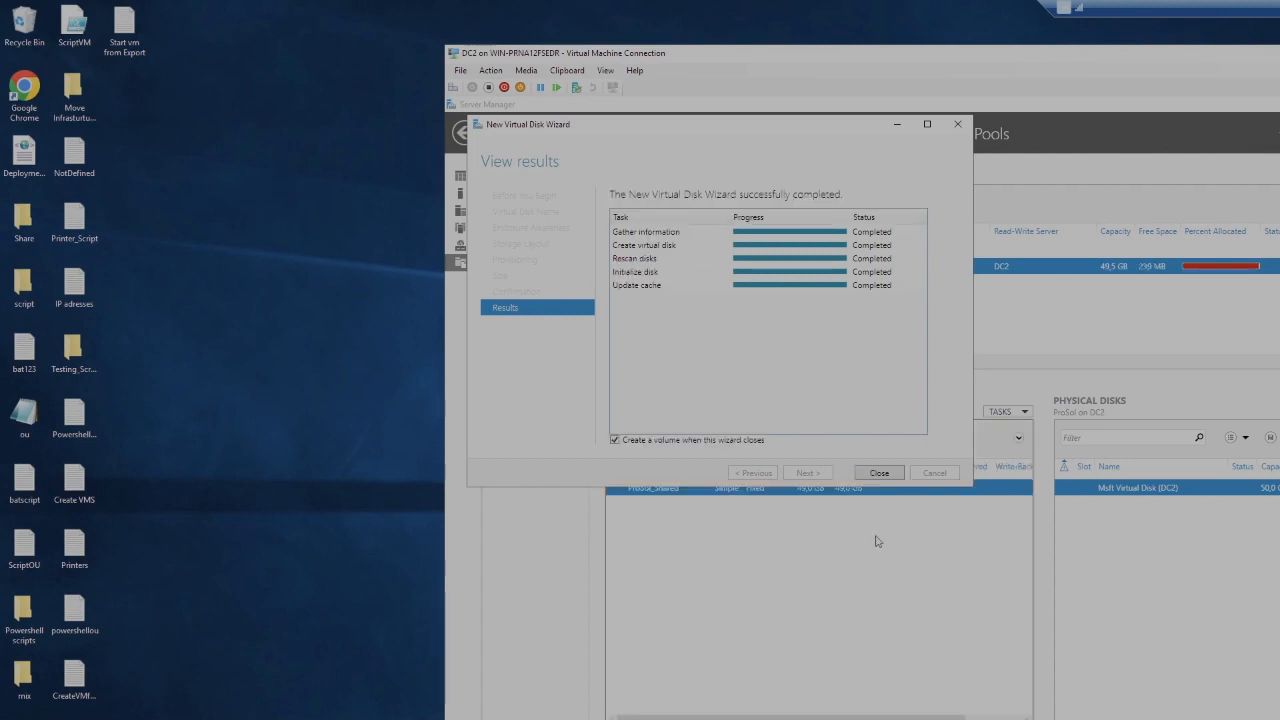
left_click(876, 476)
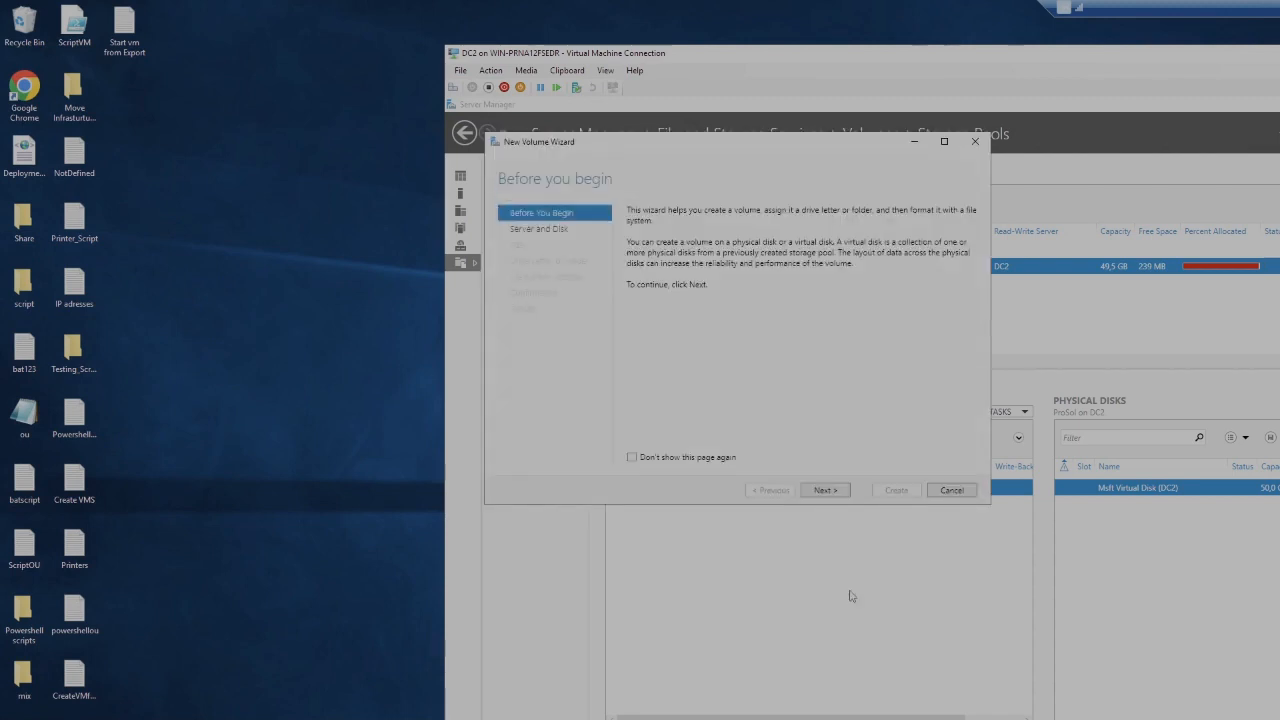
Place the new volume on server DC2's Disk 2 (ProSol_Shared) and set its size to 10 GB
left_click(823, 491)
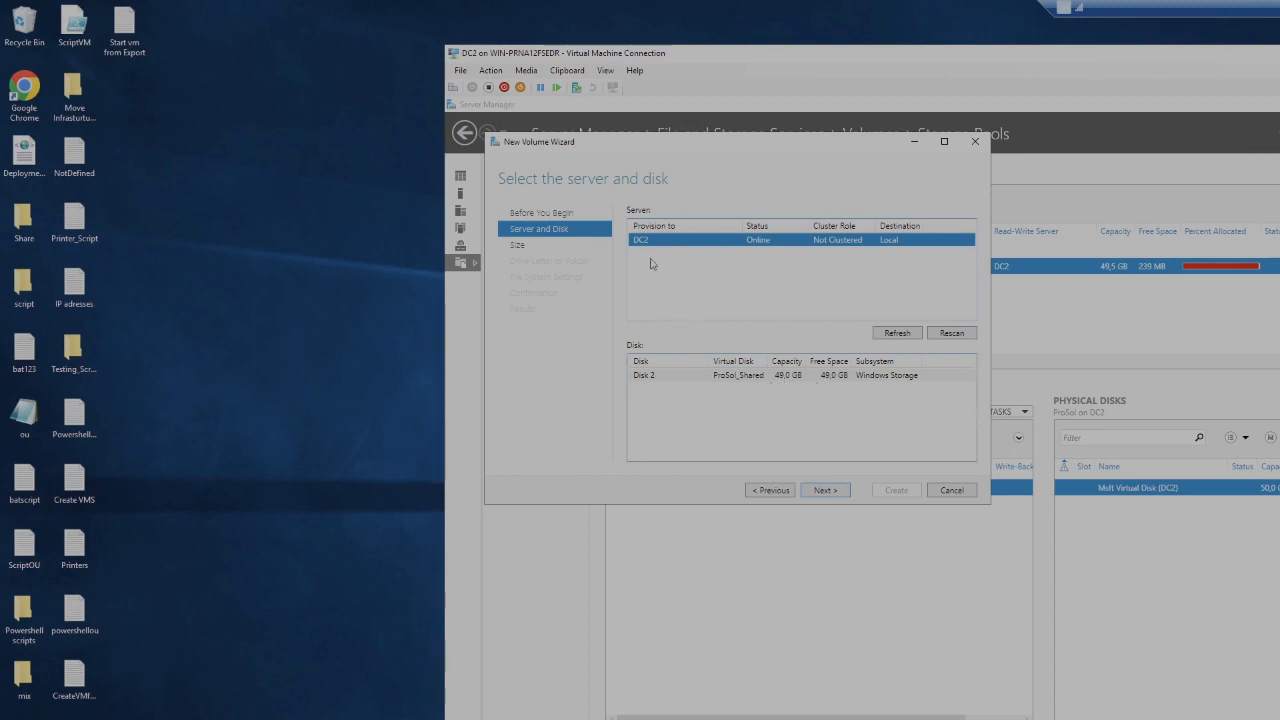
left_click(664, 376)
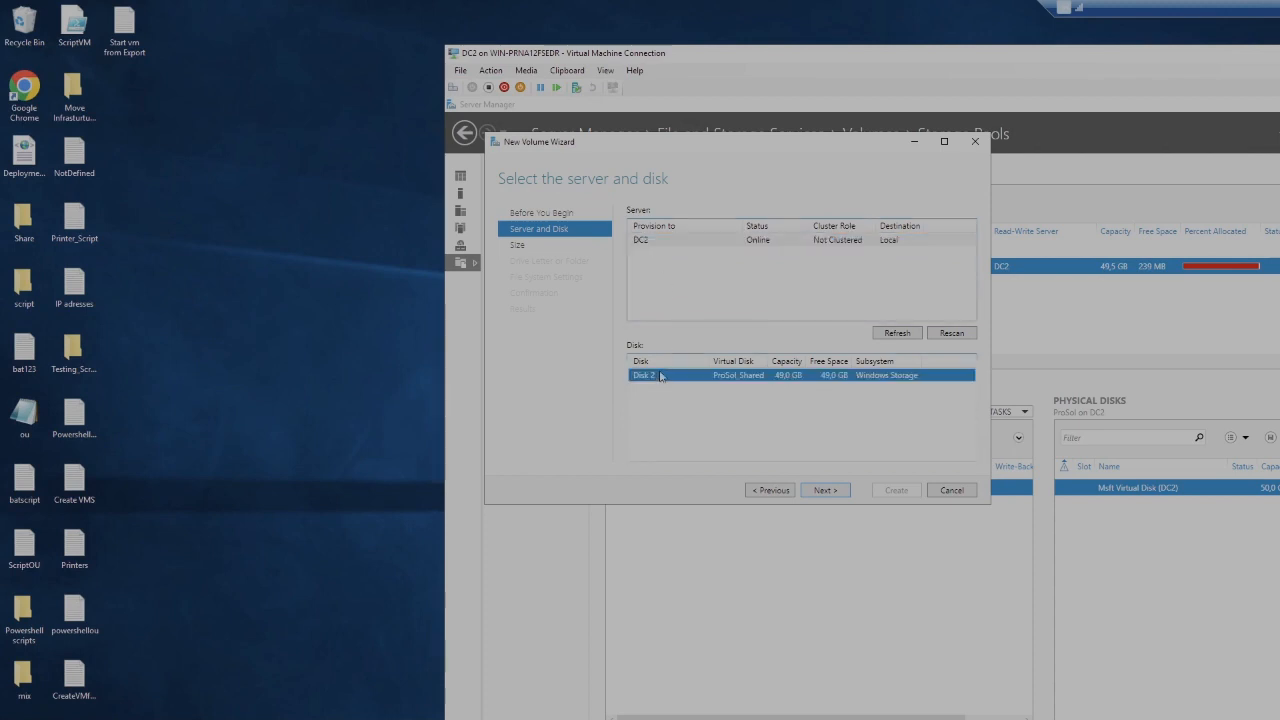
left_click(826, 491)
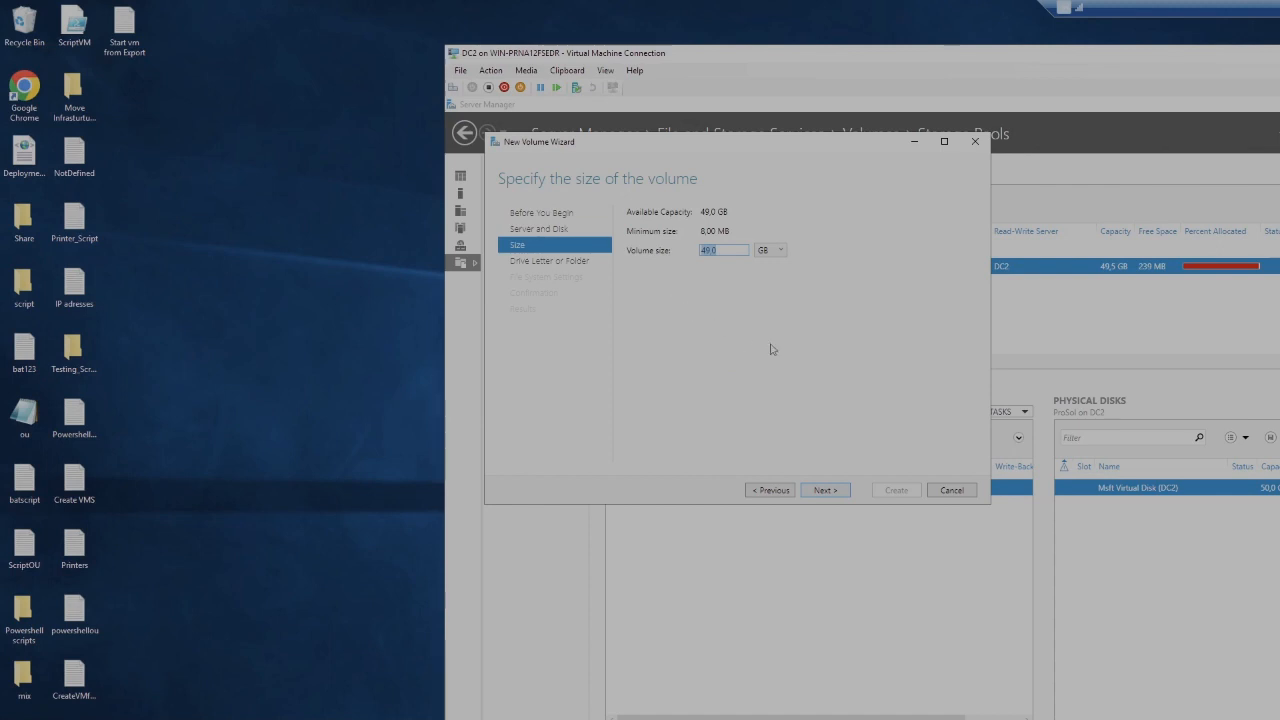
left_click(843, 490)
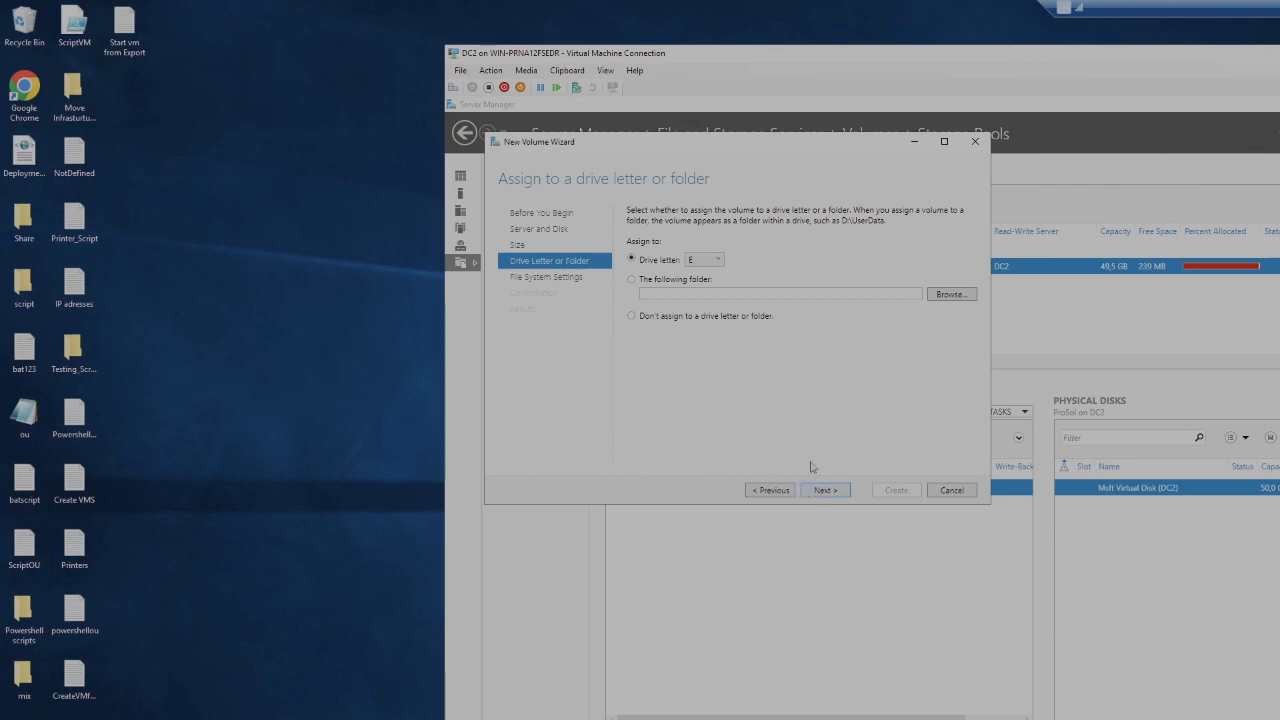
Assign drive letter A to the new volume
left_click(673, 281)
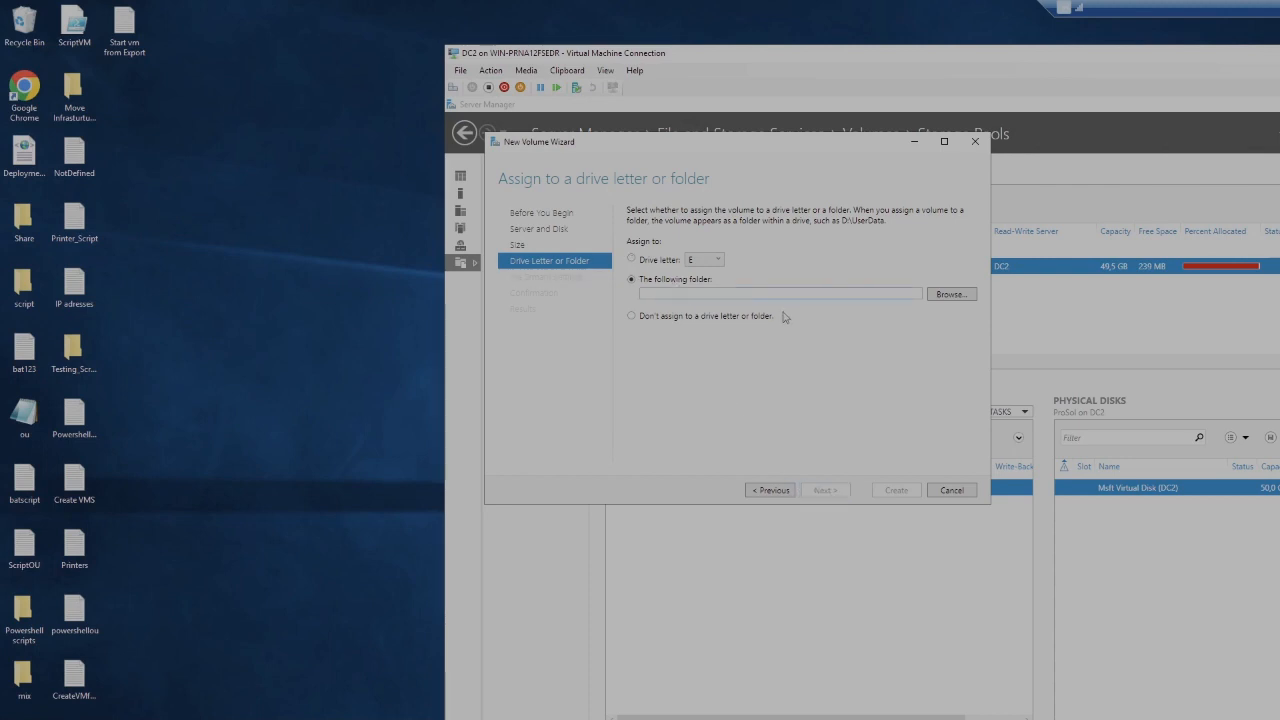
left_click(648, 262)
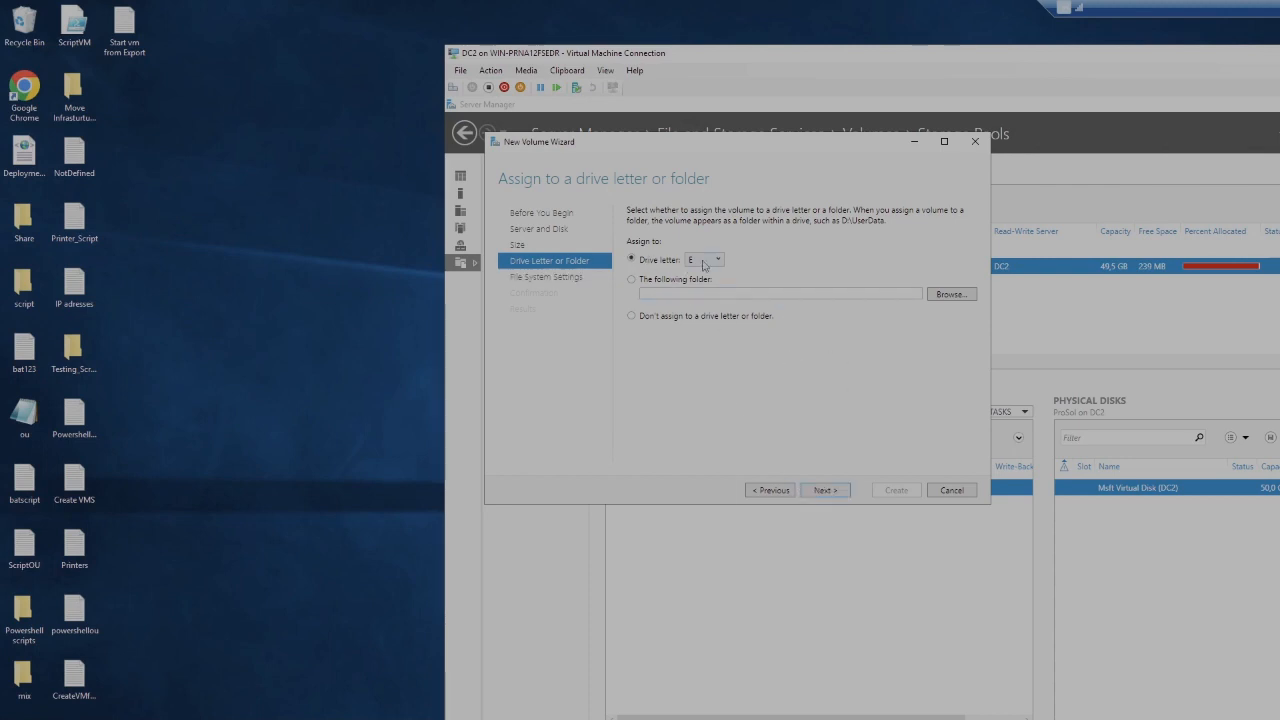
left_click(704, 262)
scroll(698, 292, "up", 1)
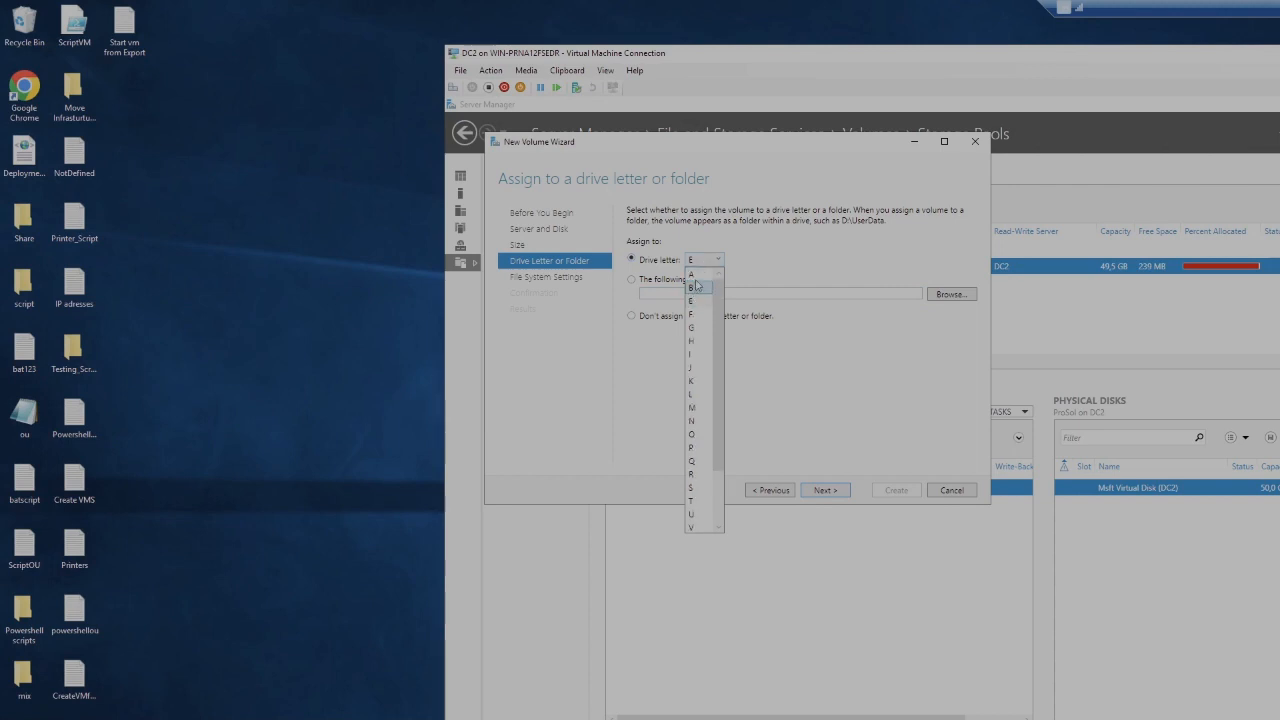
left_click(698, 275)
left_click(824, 490)
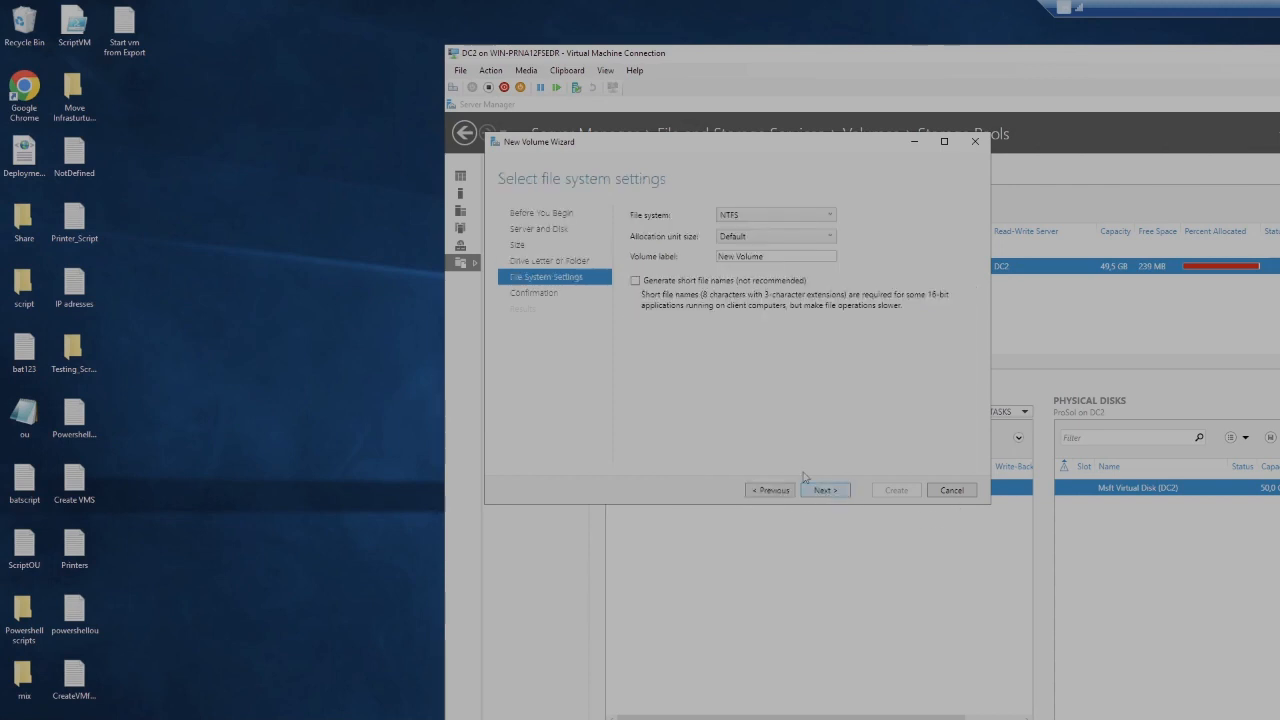
Label the volume Economy, keep NTFS with the default allocation unit size, and create it
left_click_drag(788, 257, 663, 270)
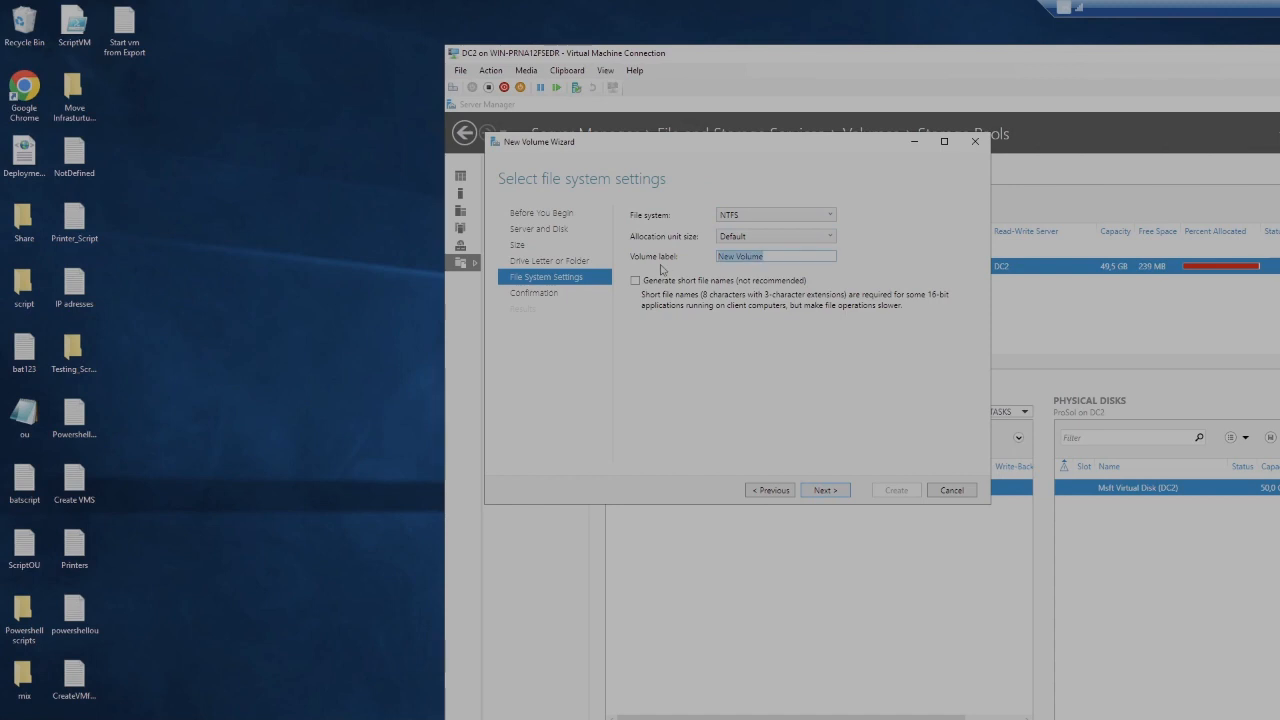
type("Economy")
left_click(833, 490)
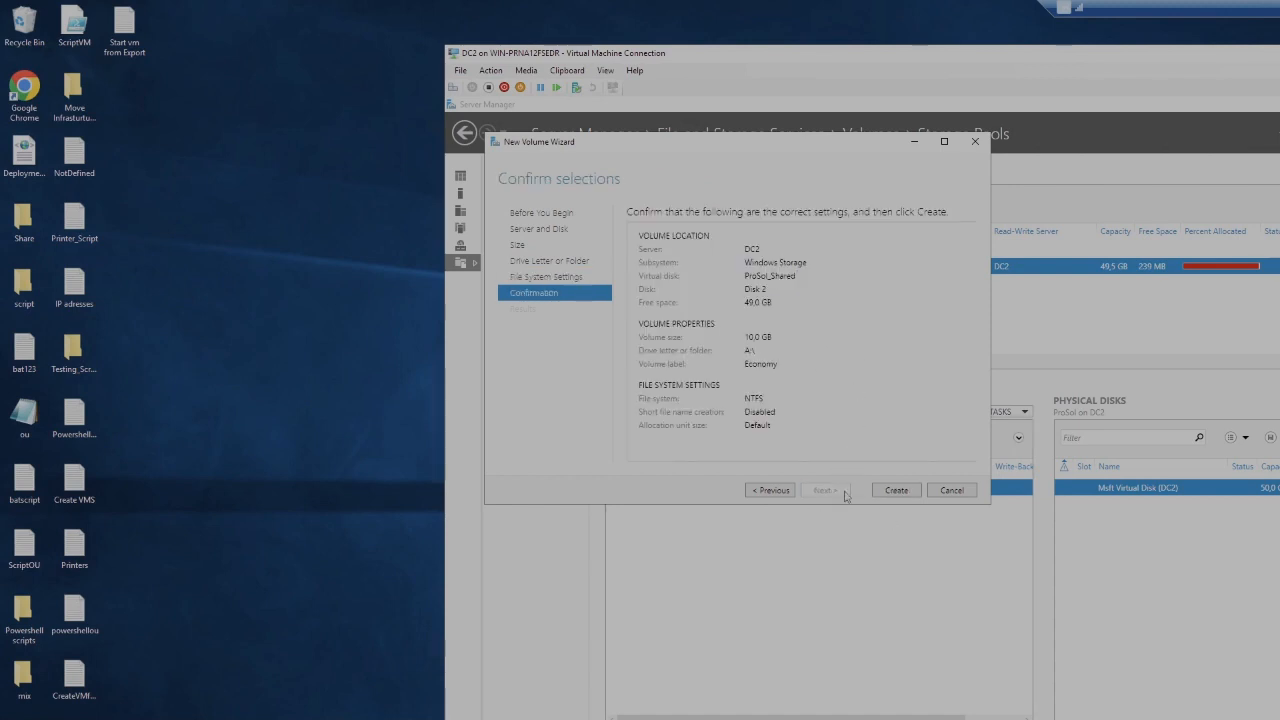
left_click(897, 491)
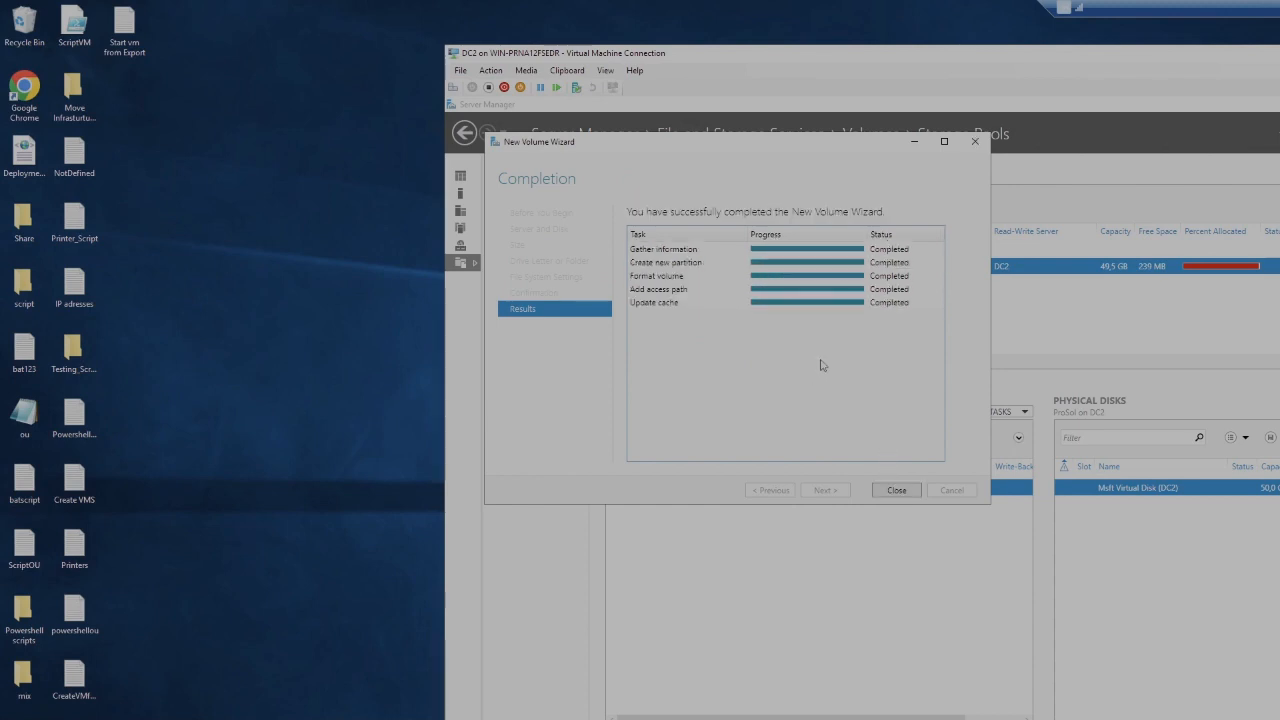
left_click(896, 490)
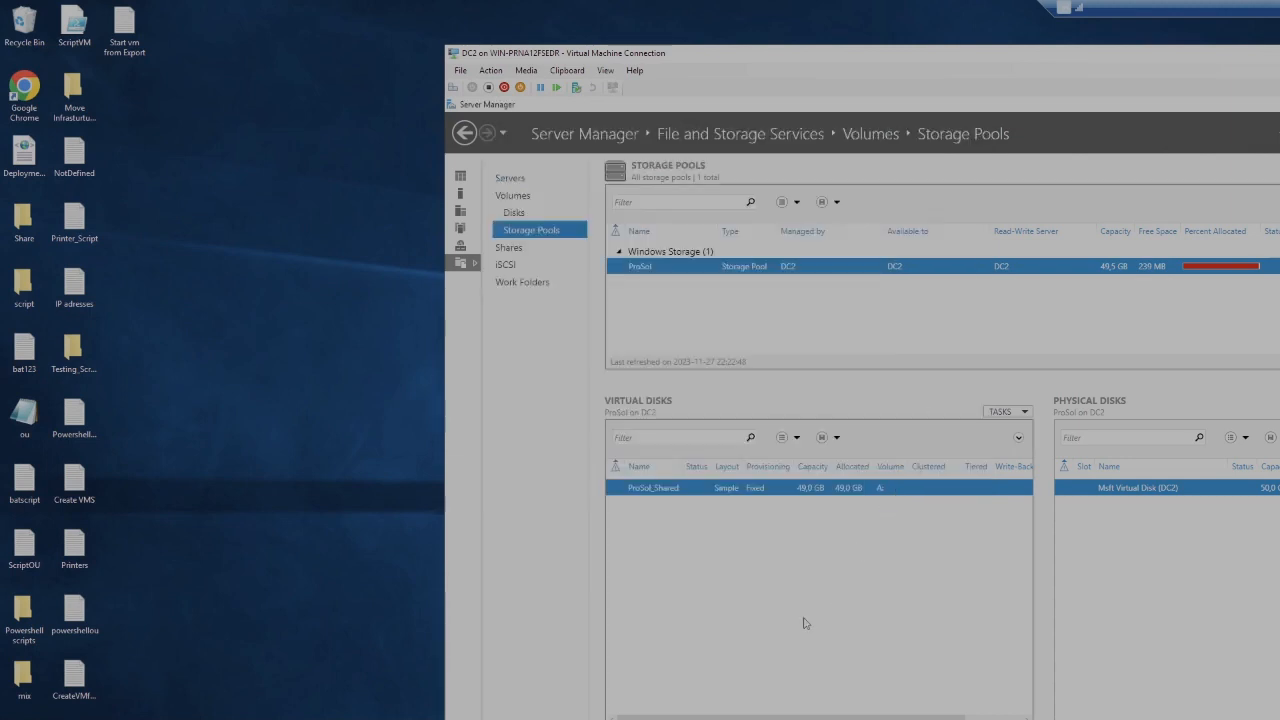
right_click(667, 270)
left_click(741, 293)
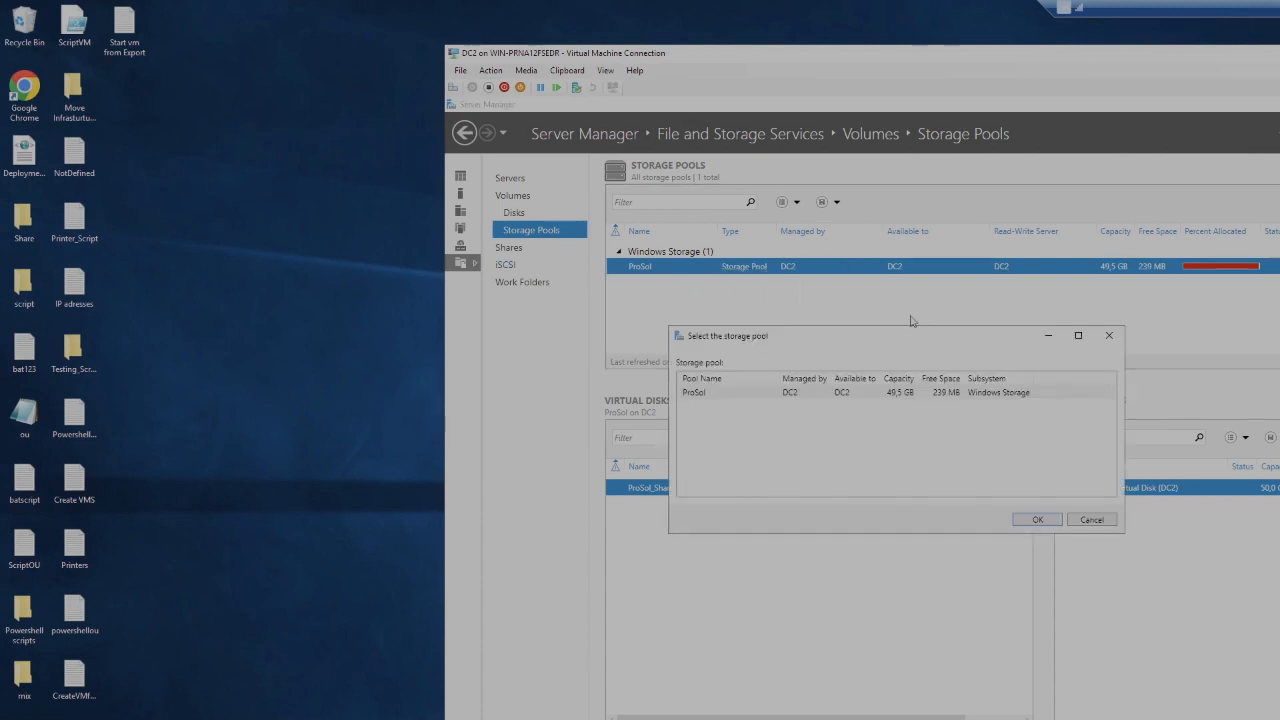
left_click(1040, 521)
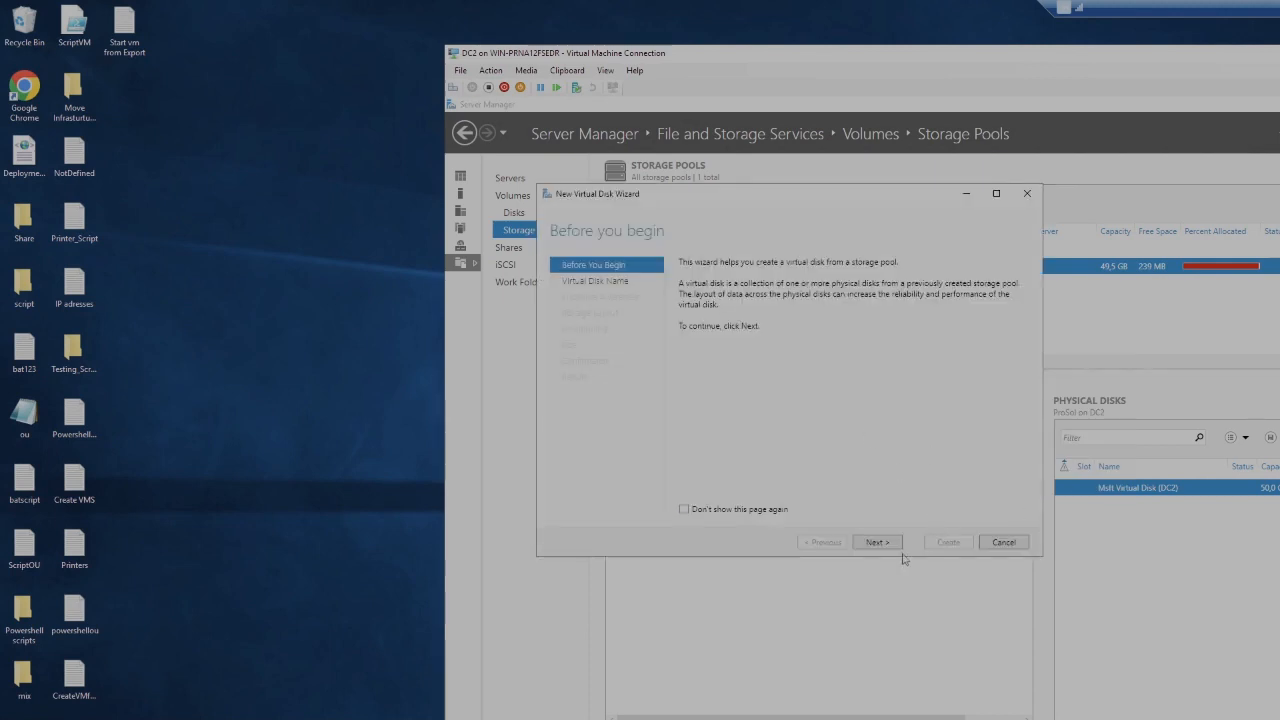
left_click(878, 542)
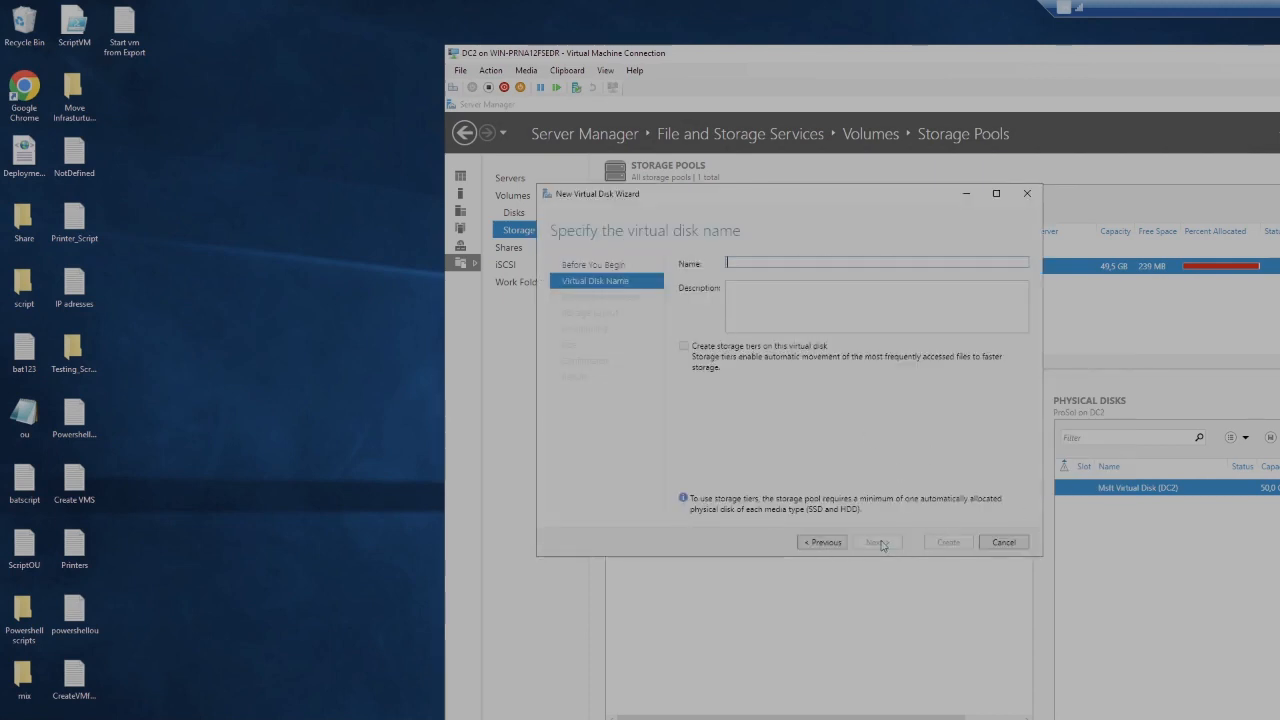
left_click(1026, 194)
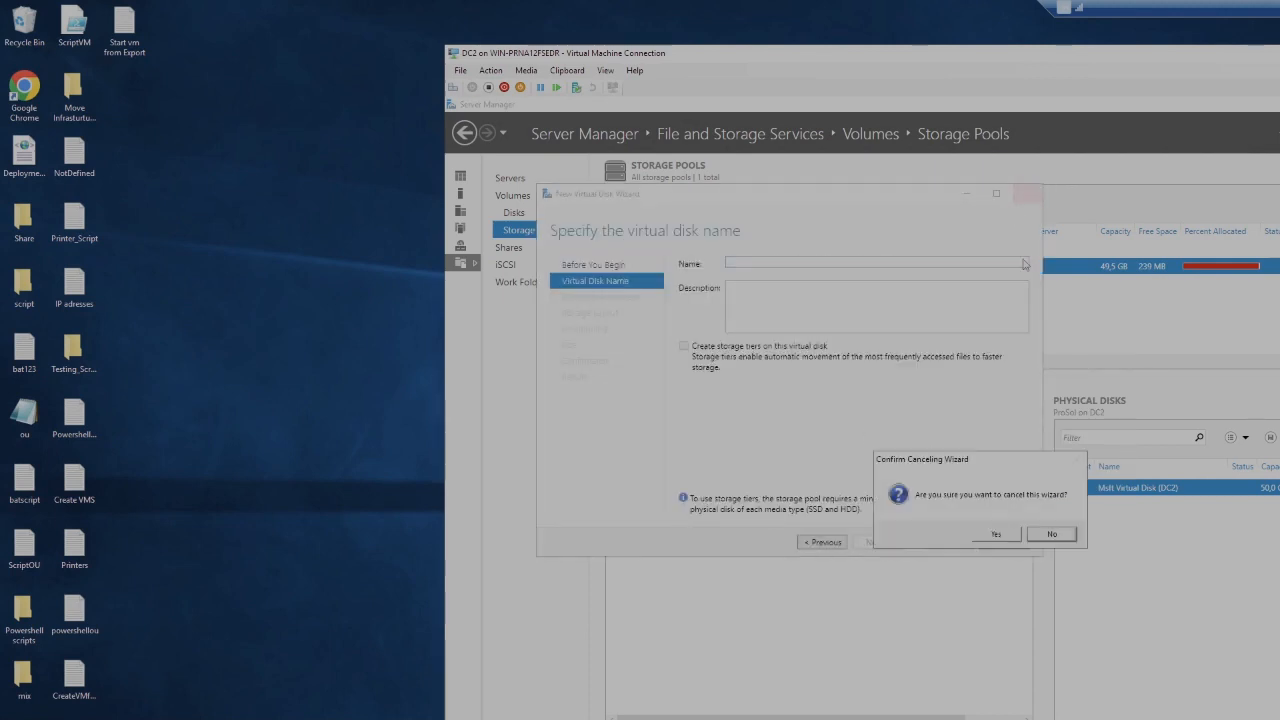
left_click(996, 534)
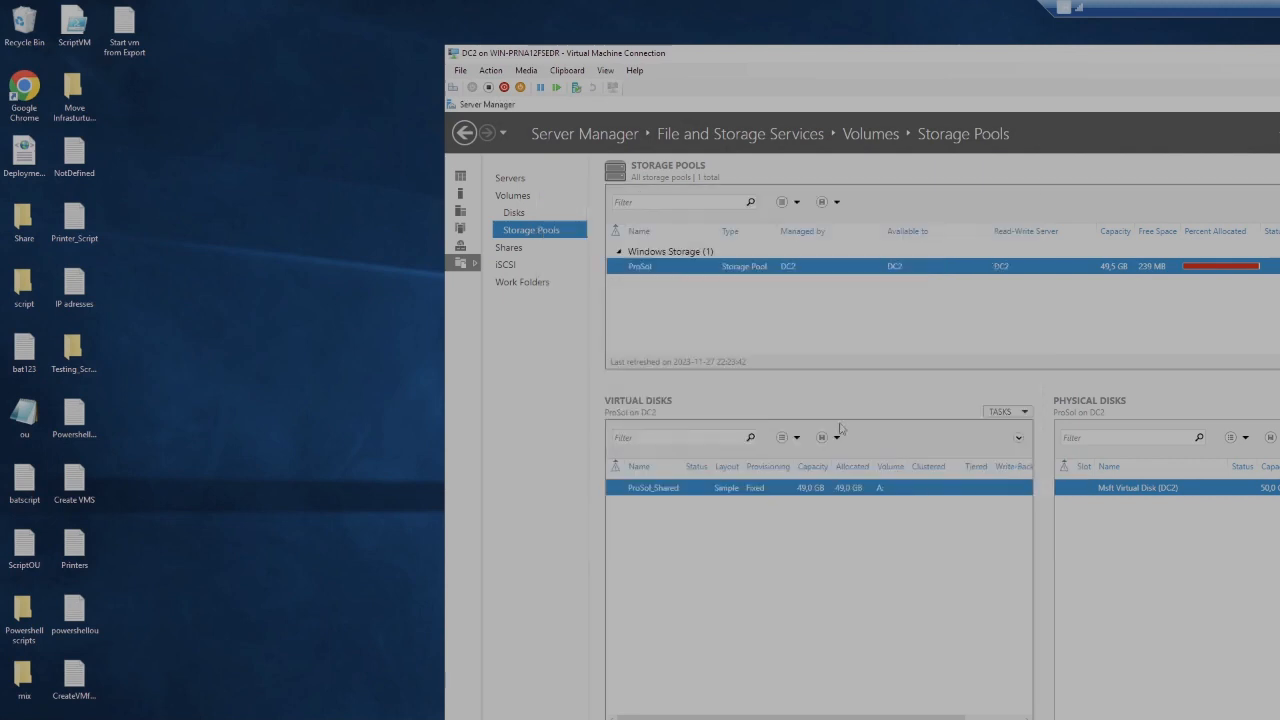
left_click(530, 249)
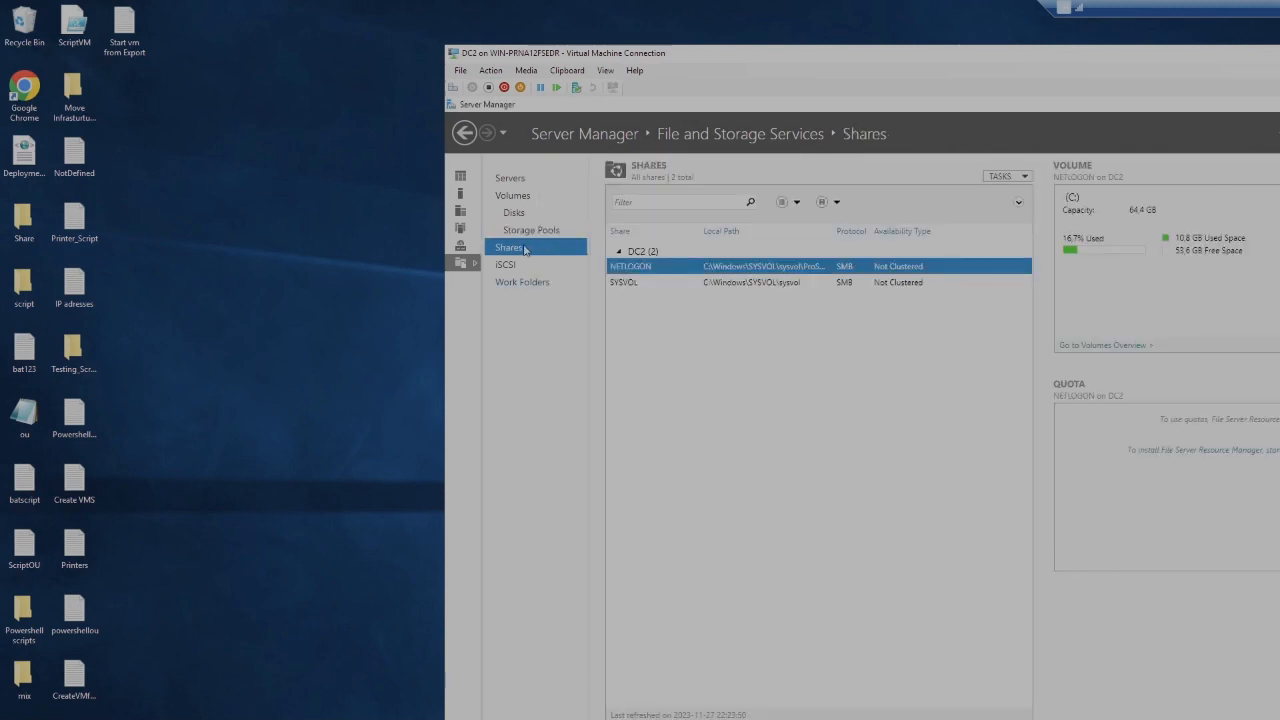
left_click(526, 266)
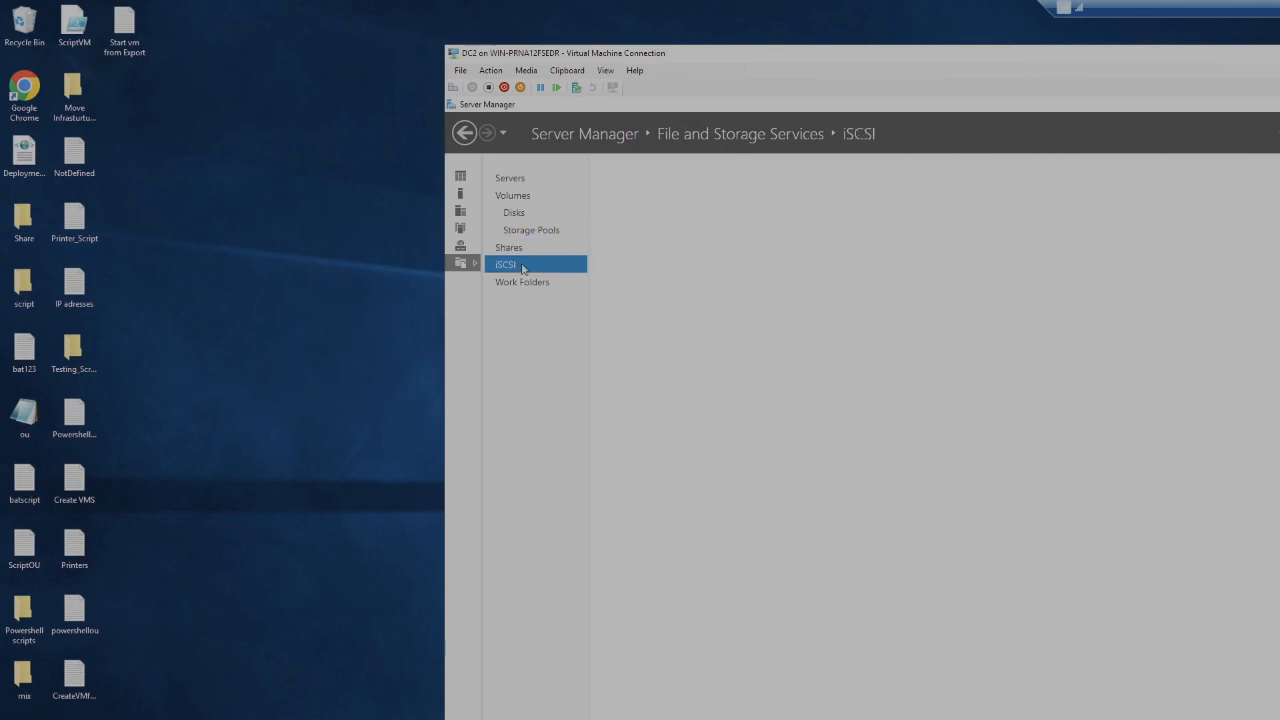
left_click(527, 283)
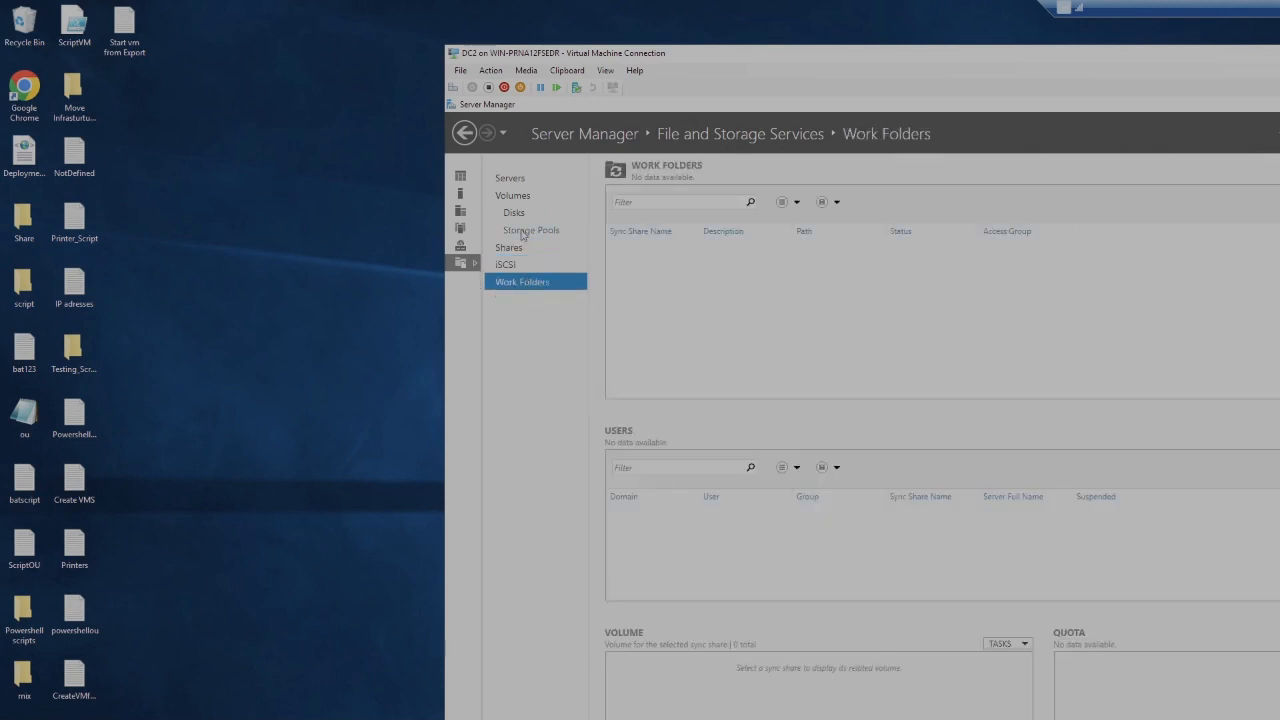
left_click(528, 229)
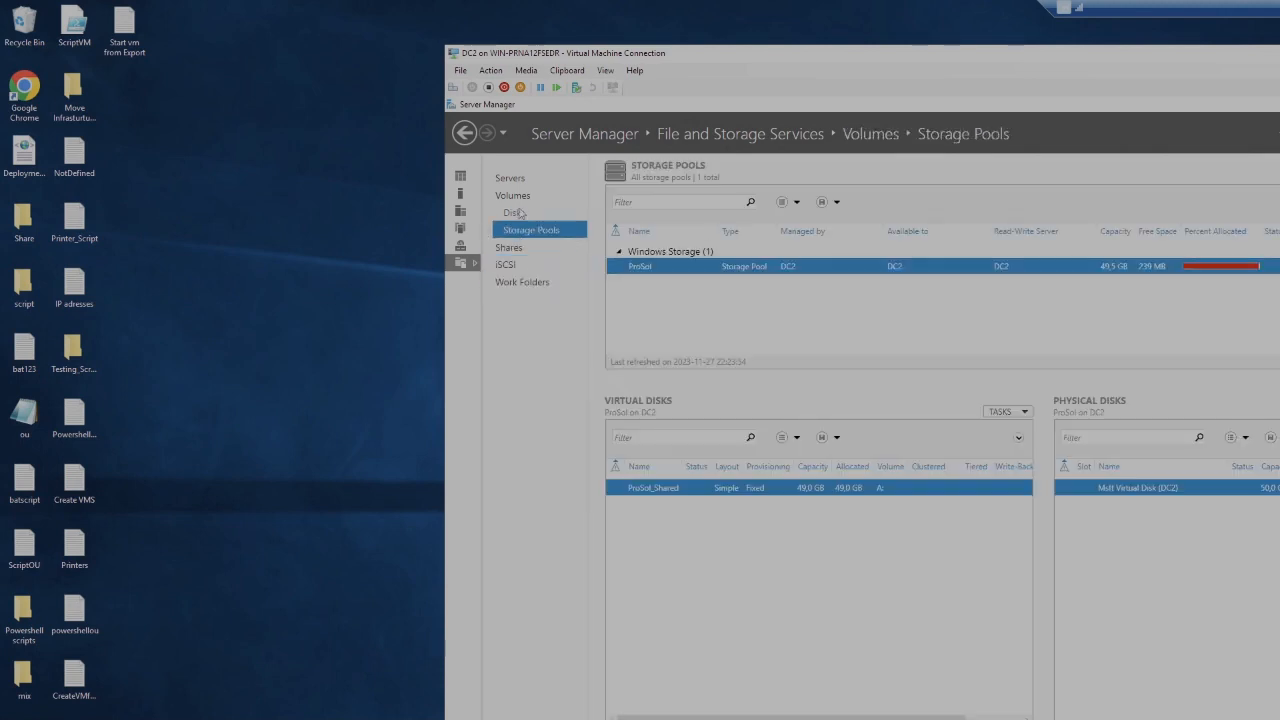
right_click(648, 491)
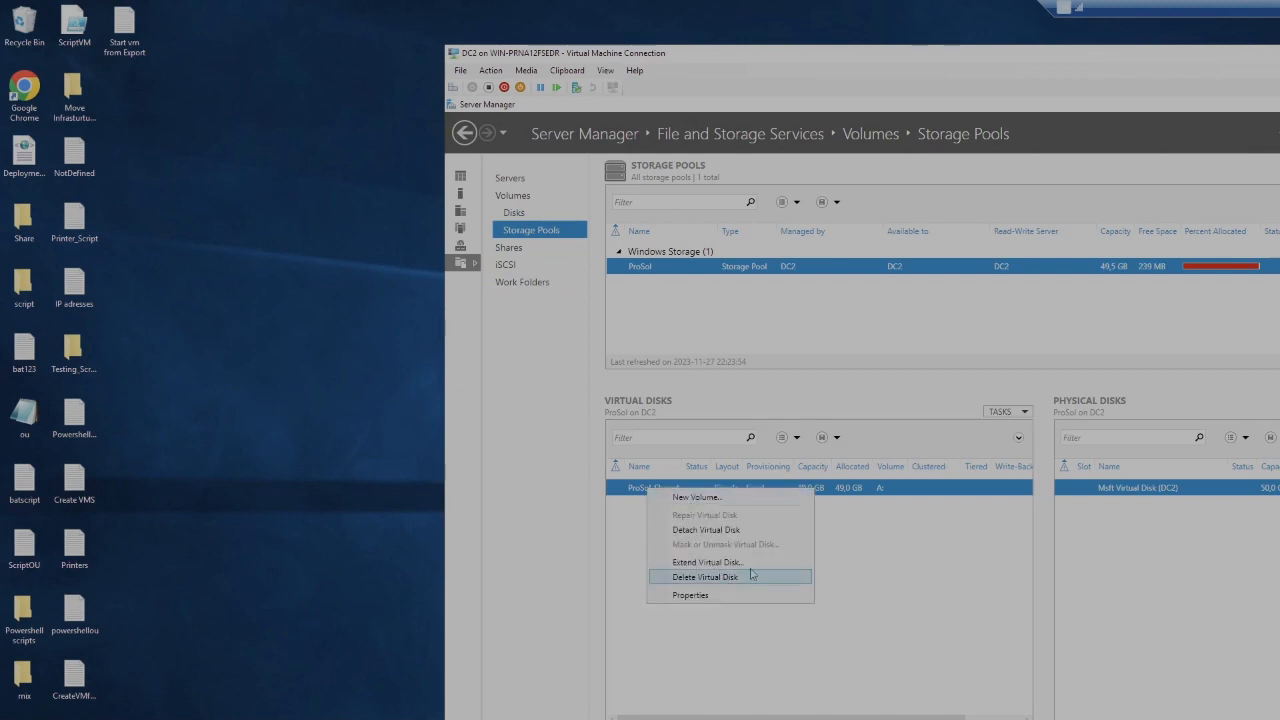
left_click(741, 686)
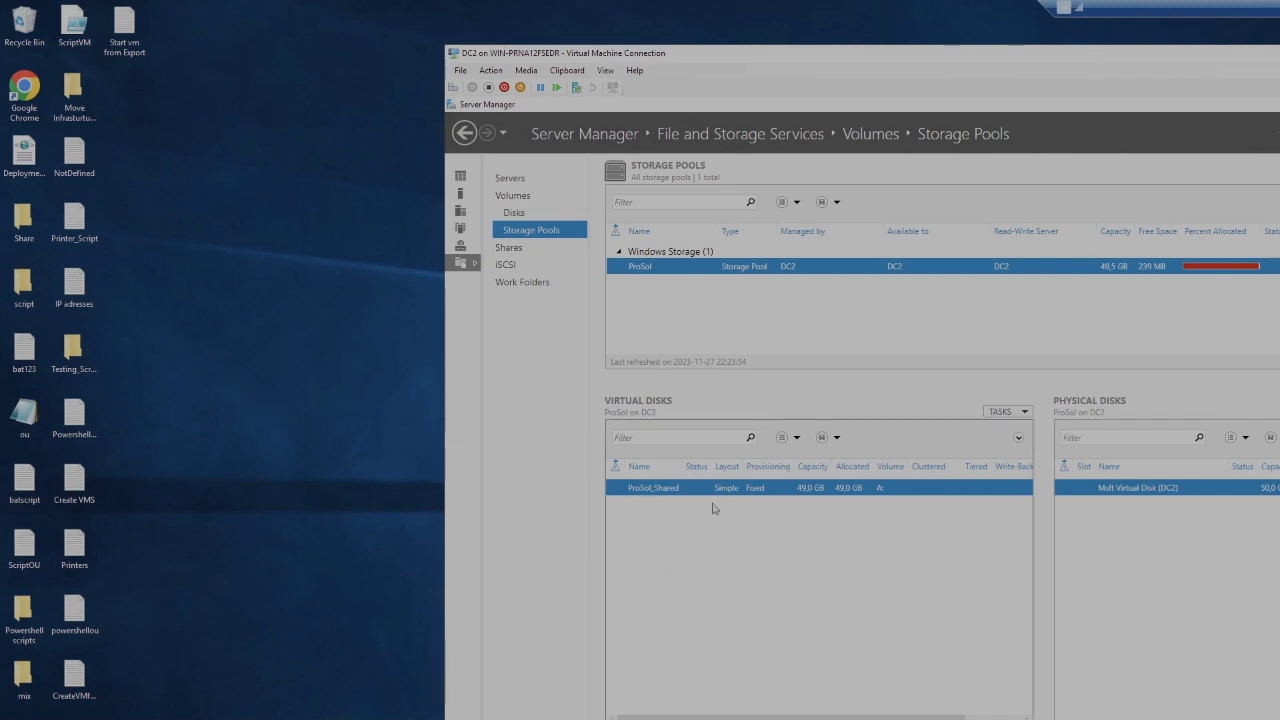
right_click(683, 492)
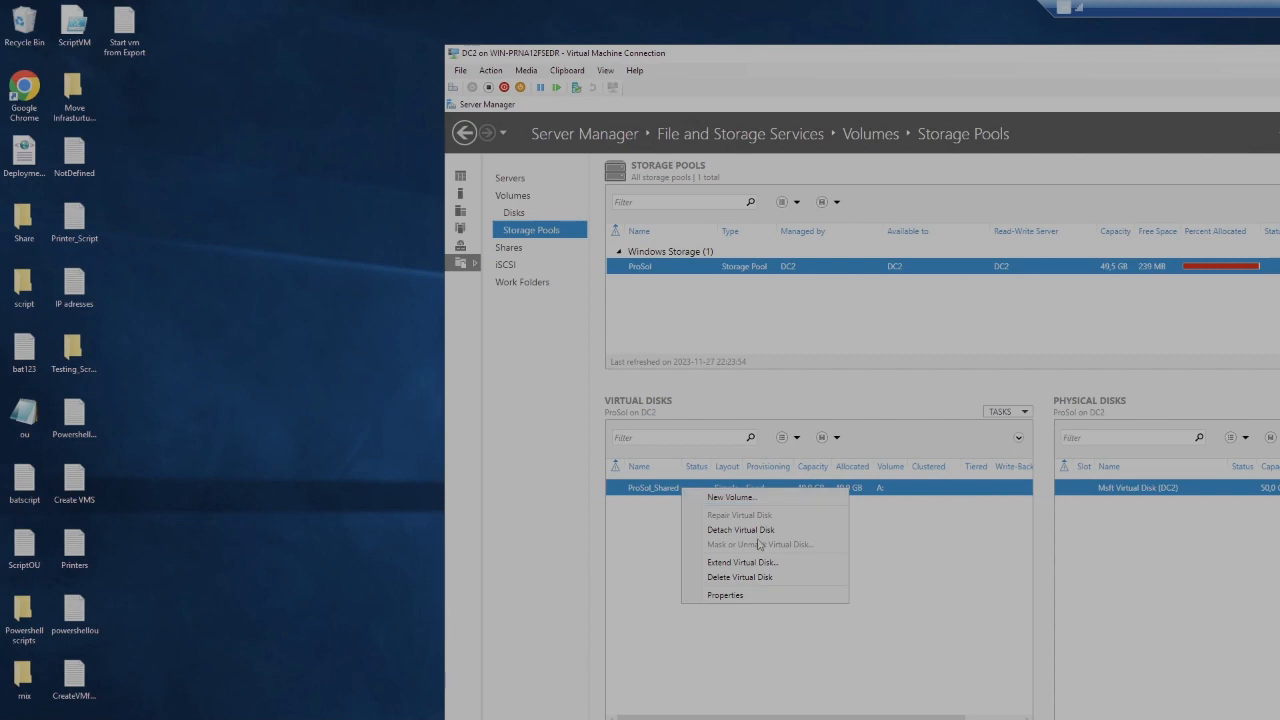
left_click(662, 515)
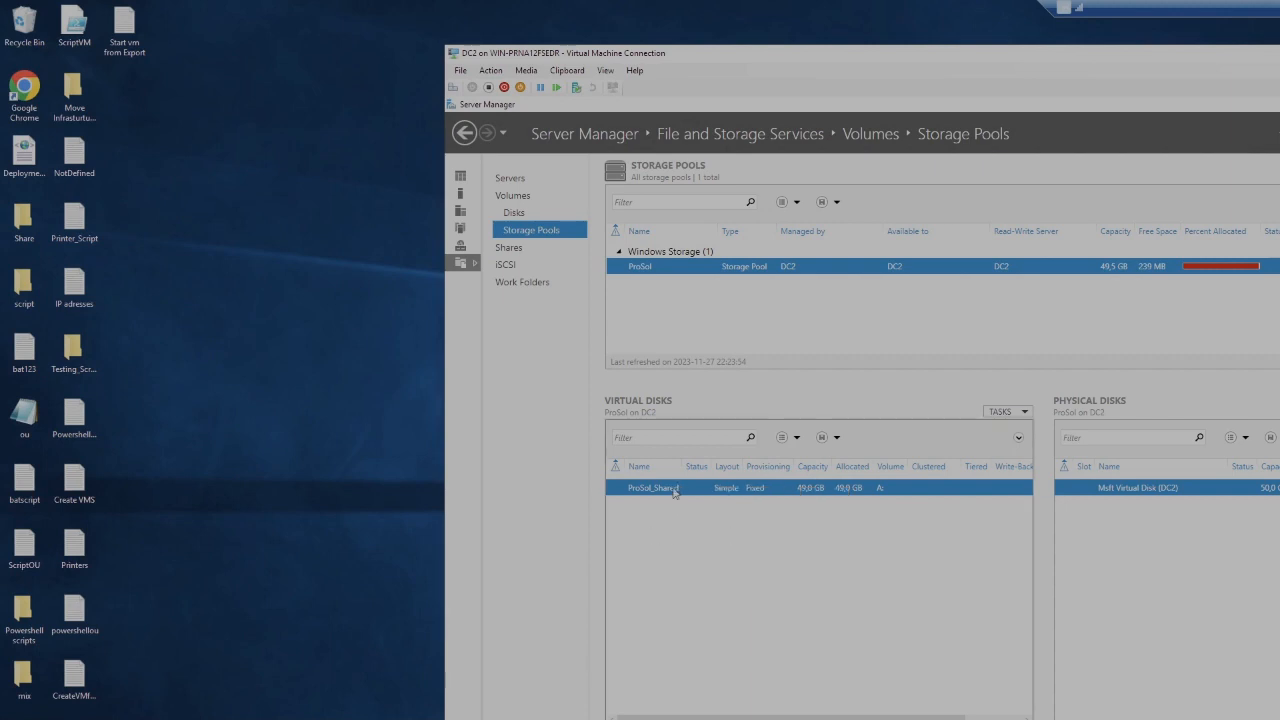
Start a new volume on the ProSol_Shared virtual disk, keeping server DC2 and Disk 2, and set its size to 10 GB
right_click(675, 492)
left_click(750, 498)
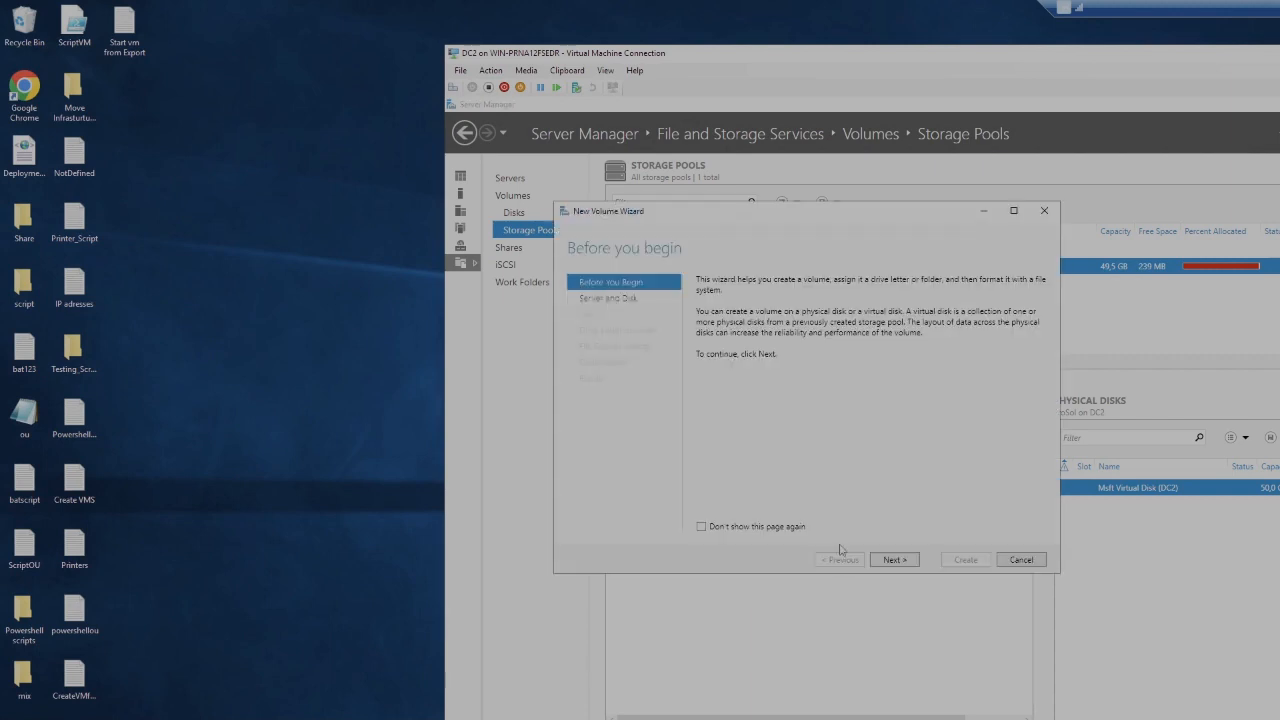
left_click(882, 563)
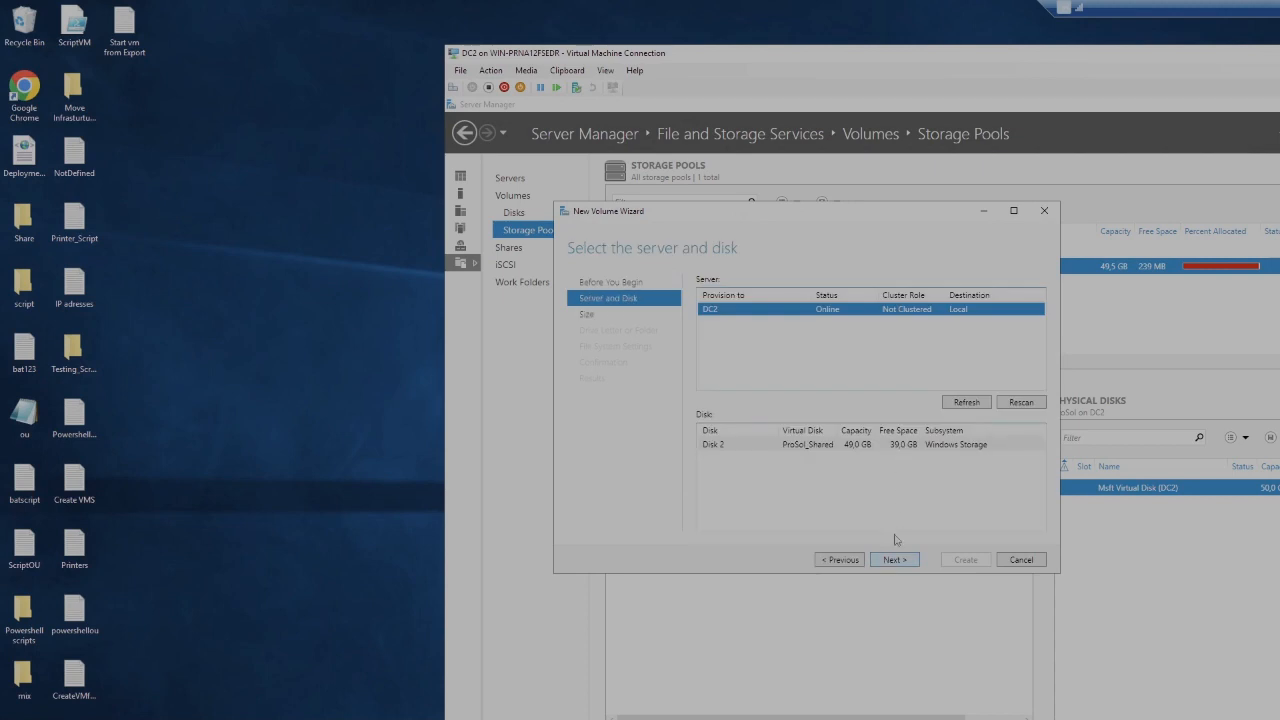
left_click(901, 562)
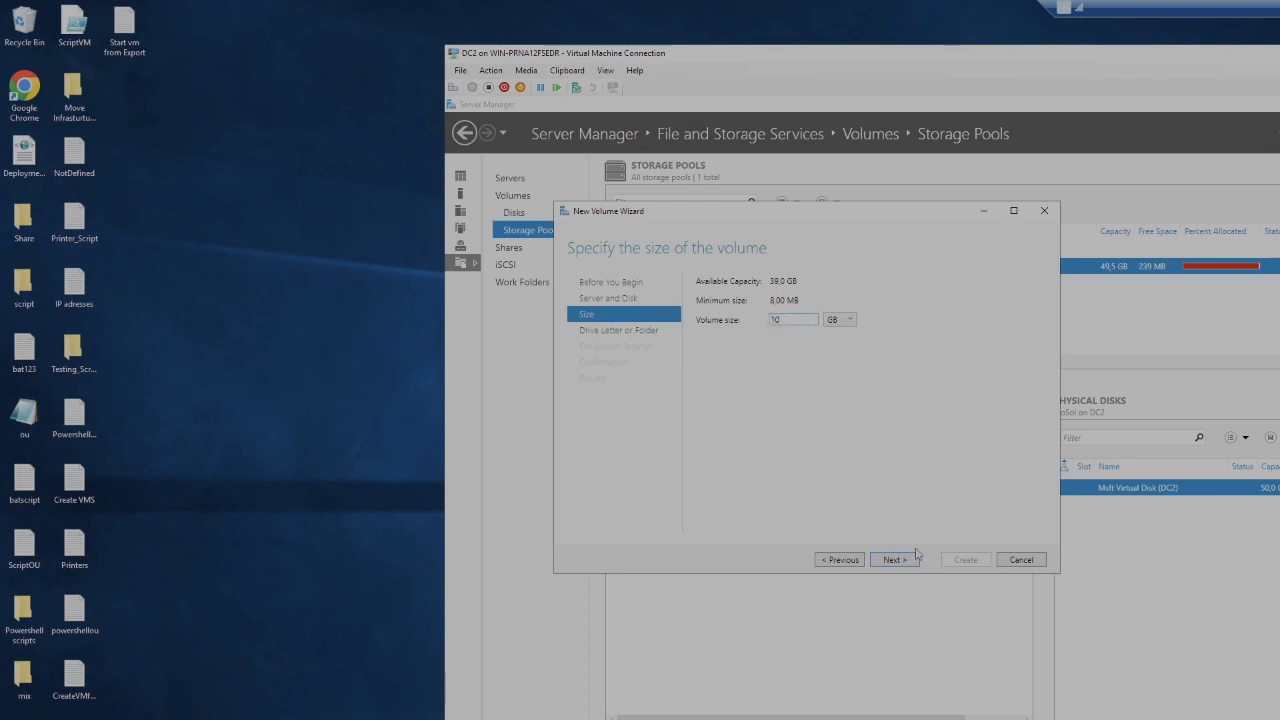
left_click(918, 562)
Assign drive letter E to the new 10 GB volume
left_click(778, 329)
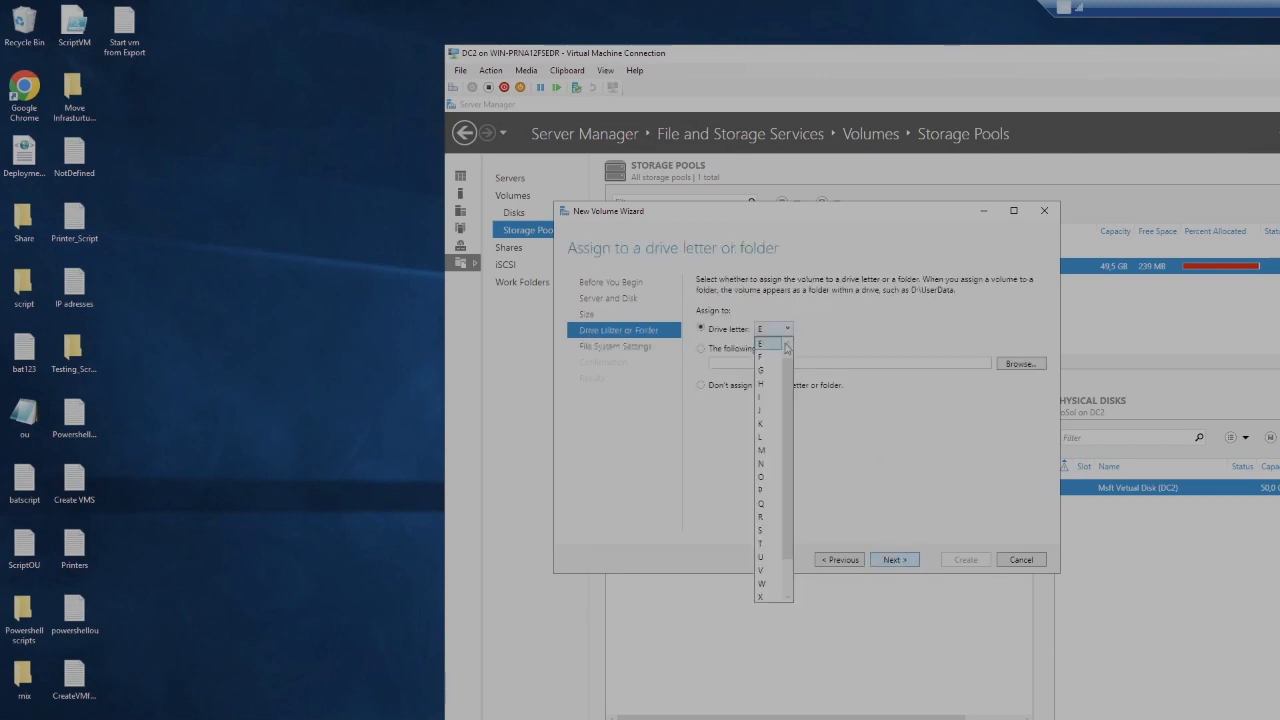
left_click(776, 358)
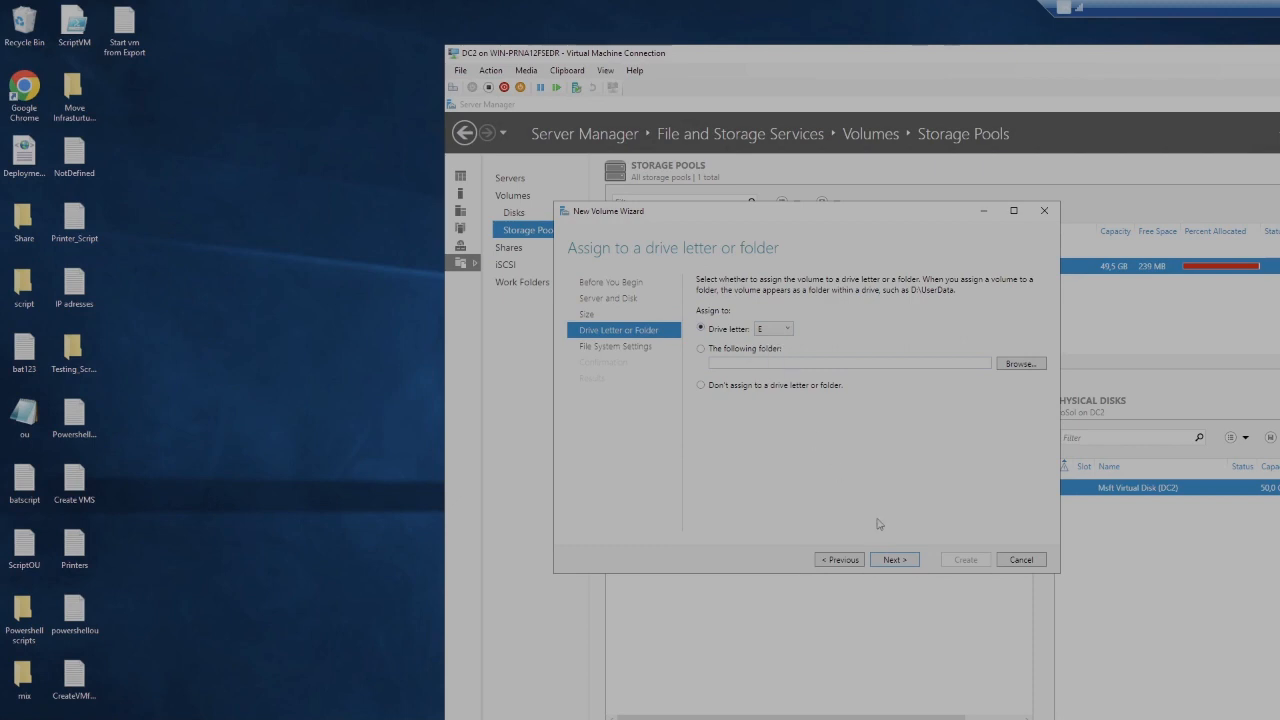
left_click(895, 560)
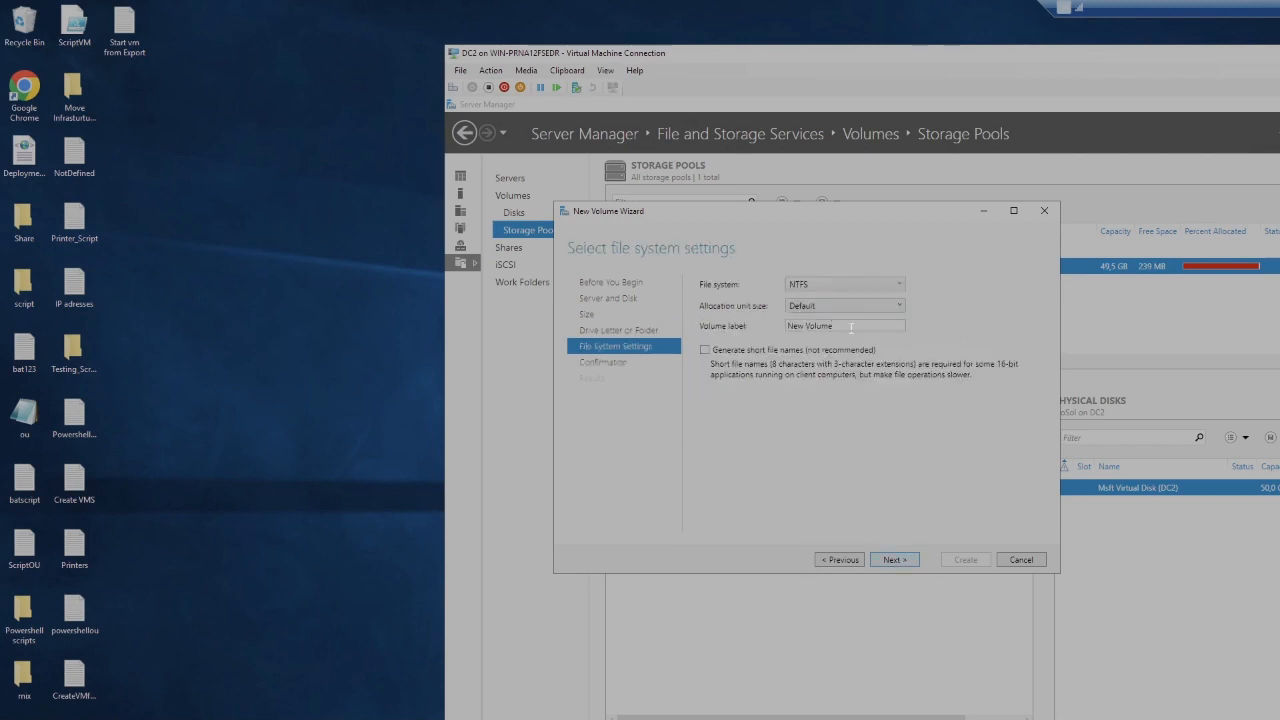
Label the volume IT, keep NTFS with the default allocation unit size, create it and close the wizard
left_click_drag(851, 327, 783, 331)
key("BackSpace")
left_click(895, 560)
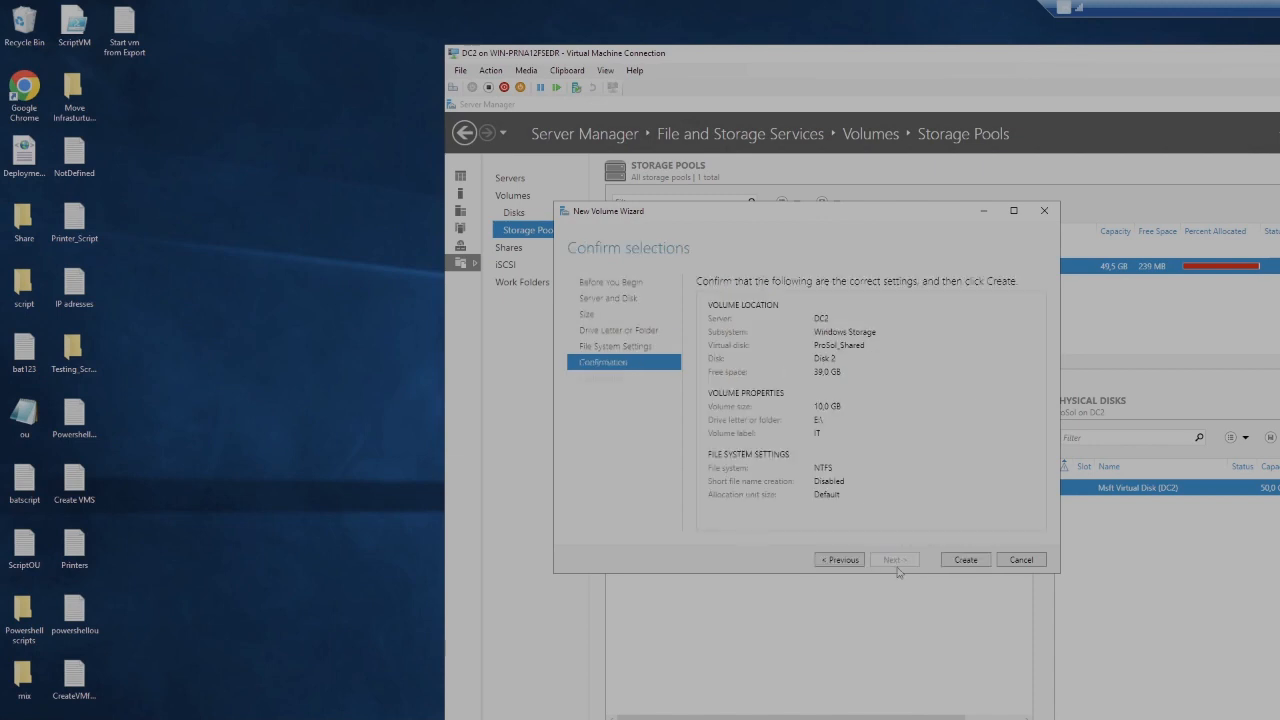
left_click(963, 560)
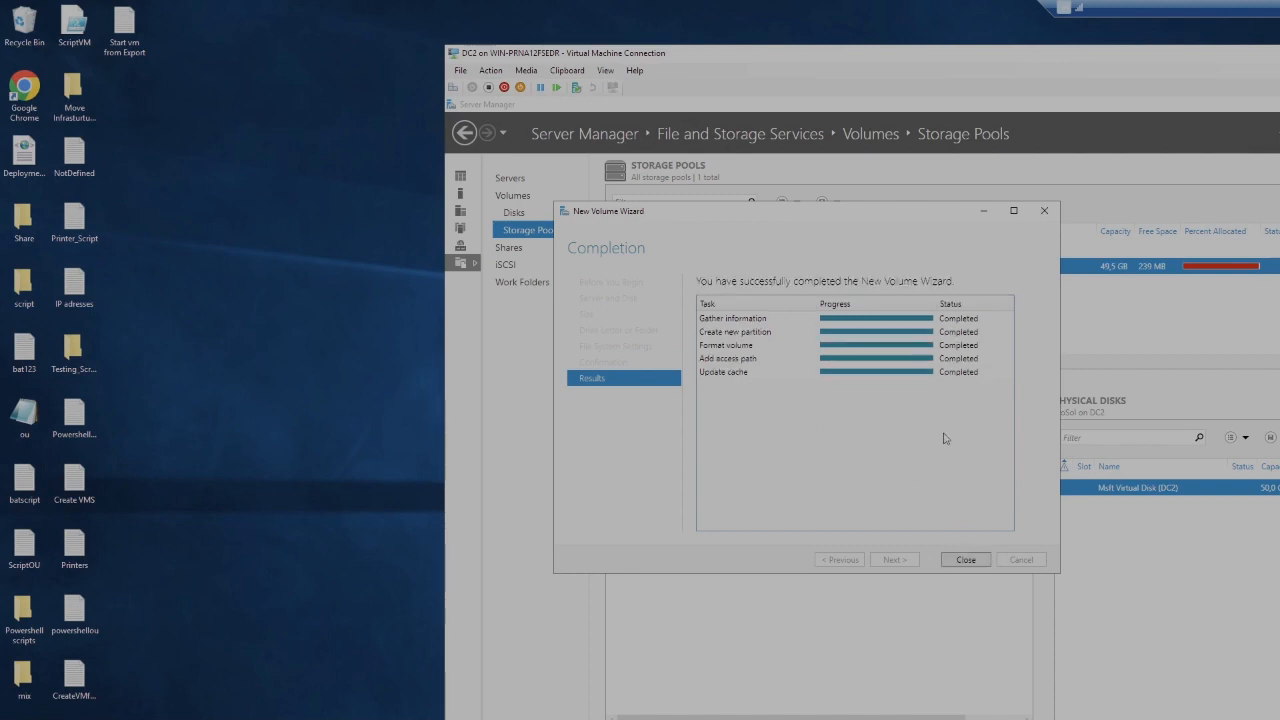
left_click(964, 560)
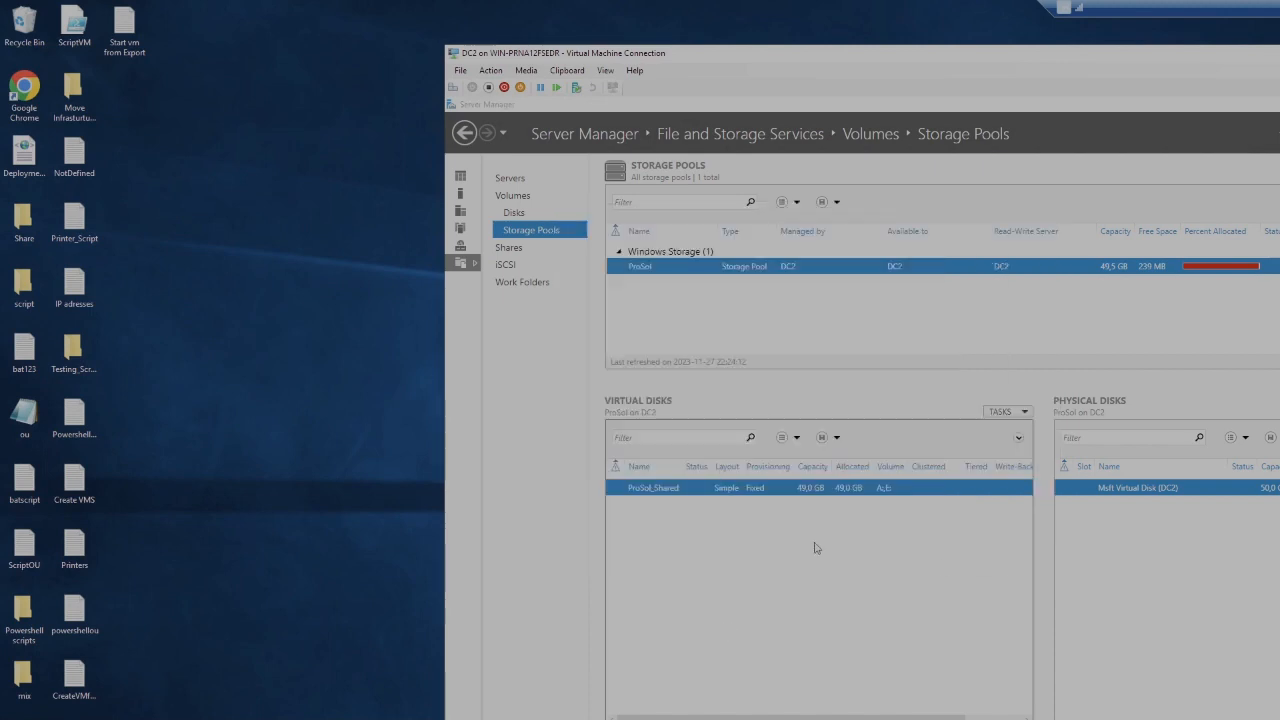
Check the server's drives under This PC in File Explorer, then close that window
key("super+e")
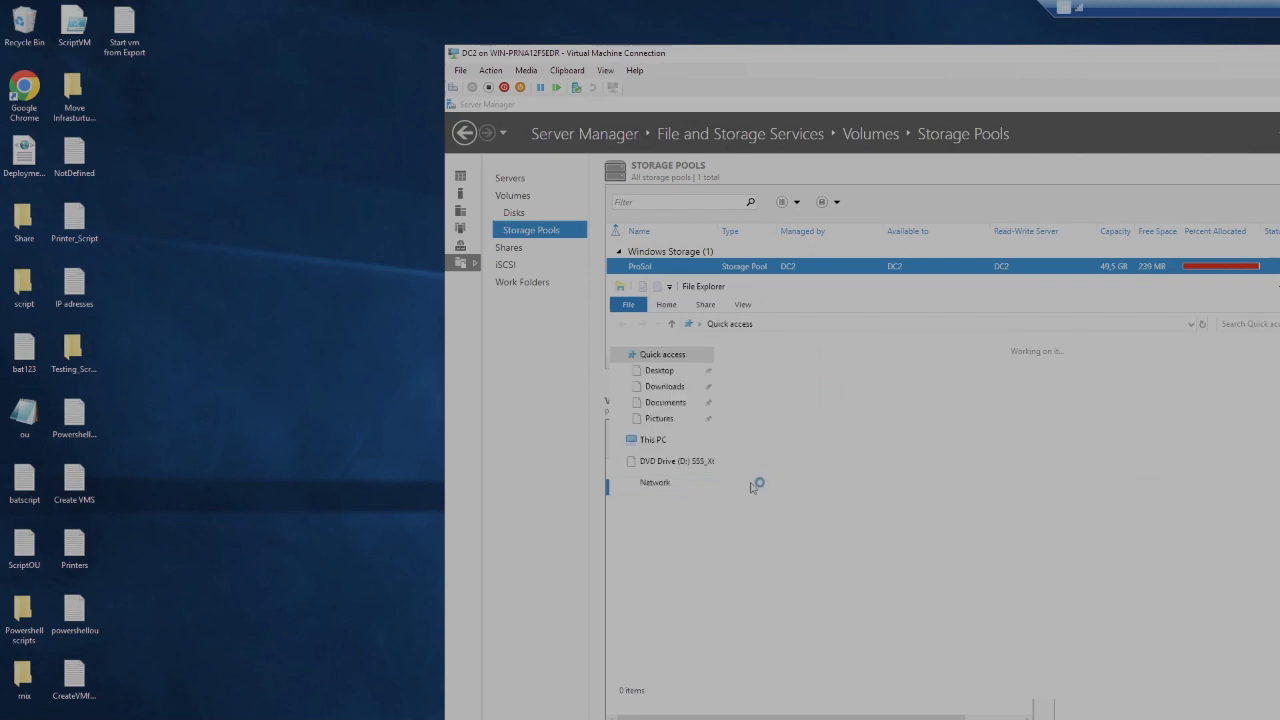
left_click(650, 440)
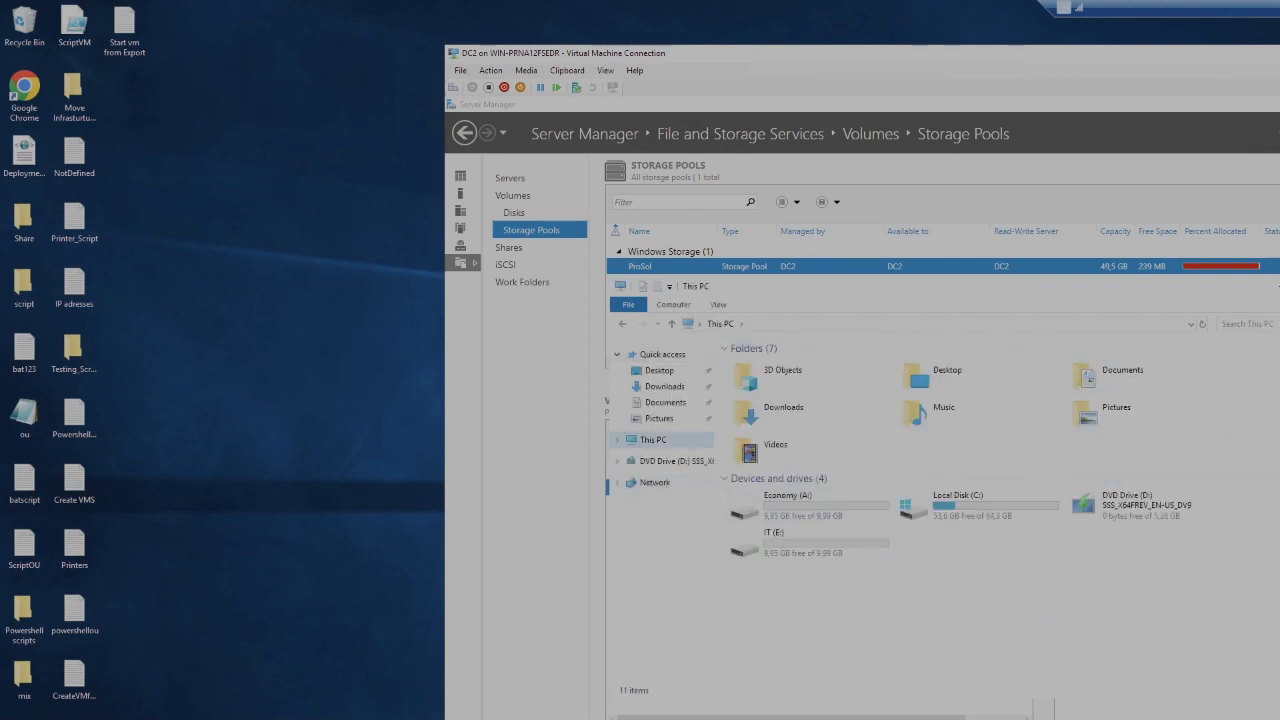
key("alt+F4")
Start another volume on ProSol_Shared, keeping server DC2 and Disk 2, and set its size to 5 GB
right_click(666, 489)
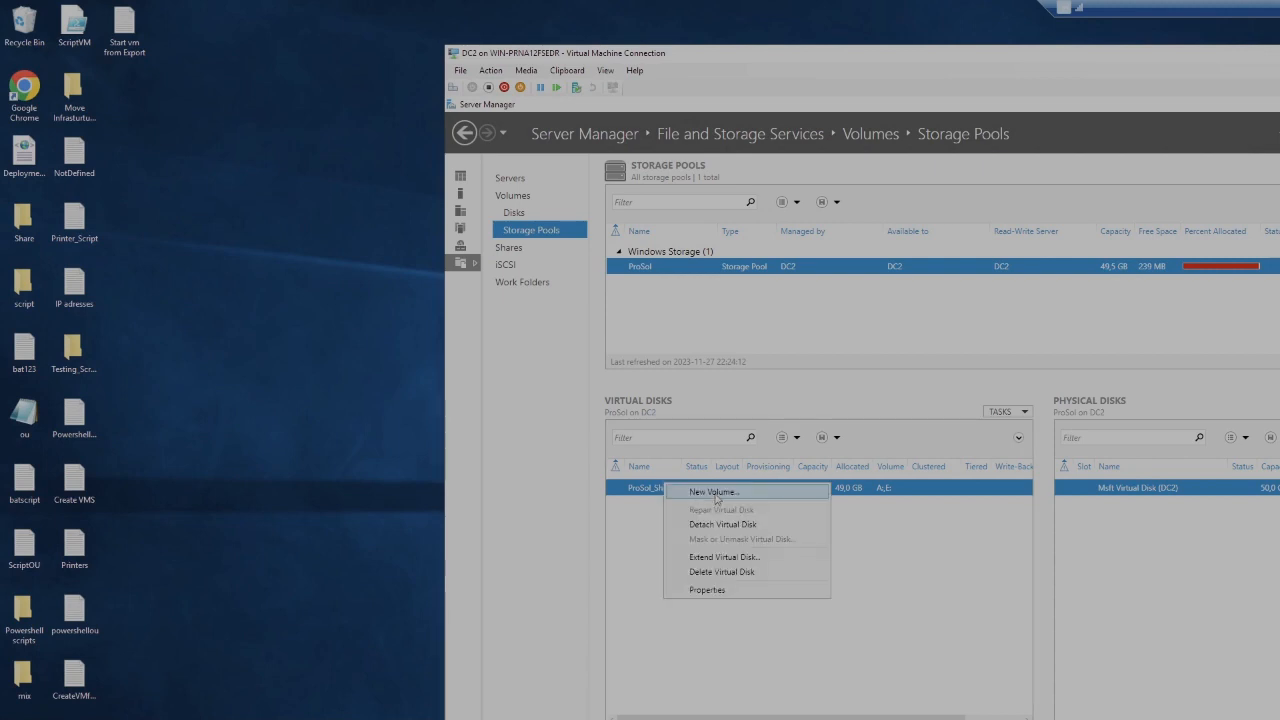
left_click(684, 495)
left_click(912, 577)
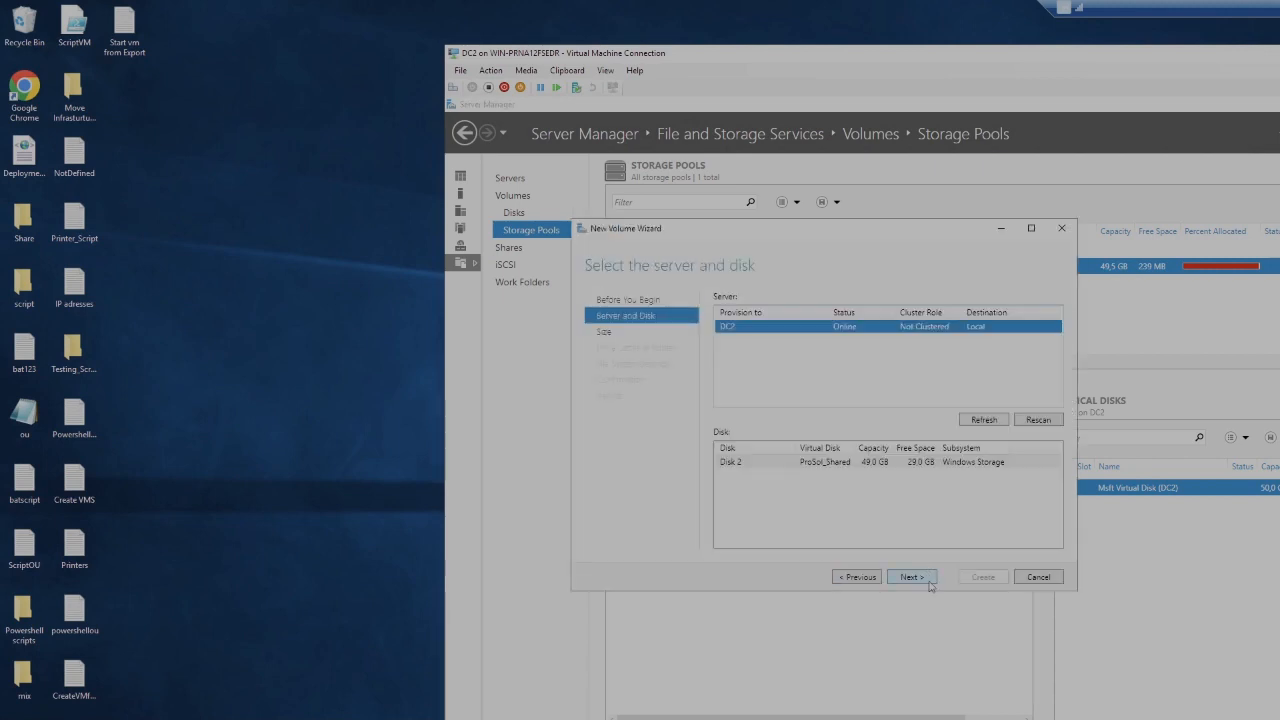
left_click(911, 577)
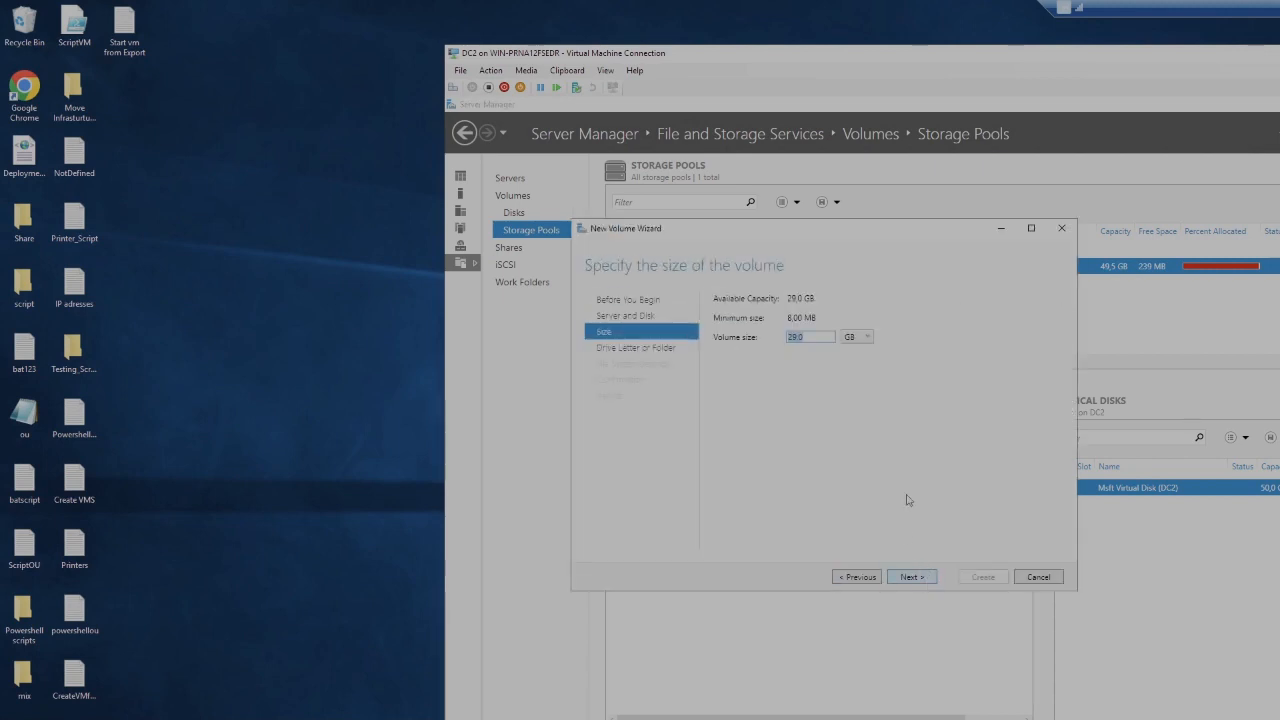
type("5")
left_click(912, 577)
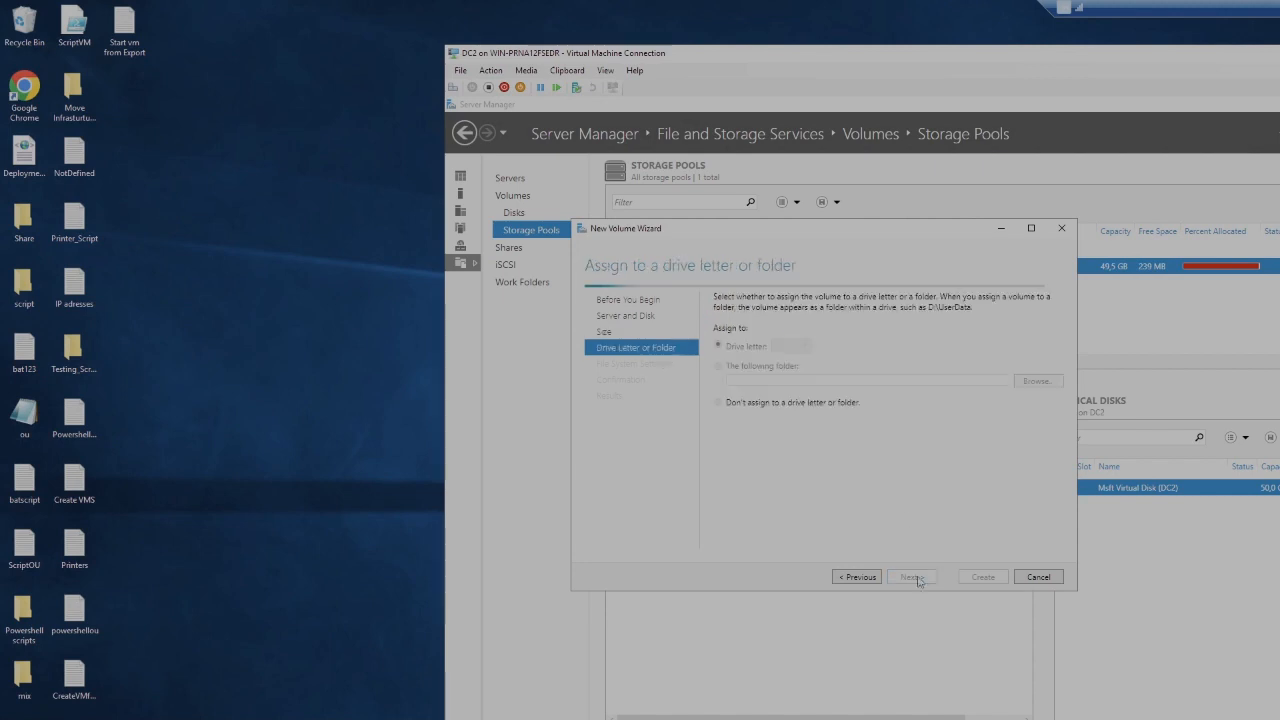
Assign drive letter F to the new 5 GB volume
left_click(796, 347)
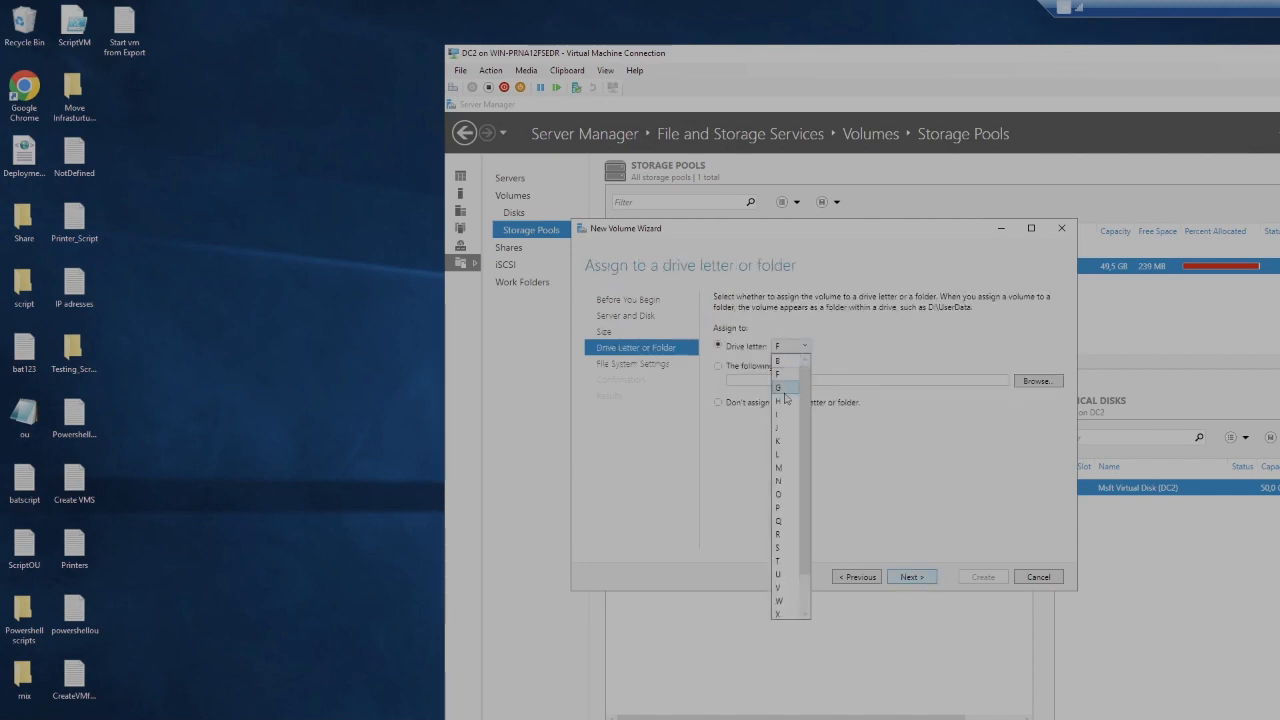
left_click(789, 375)
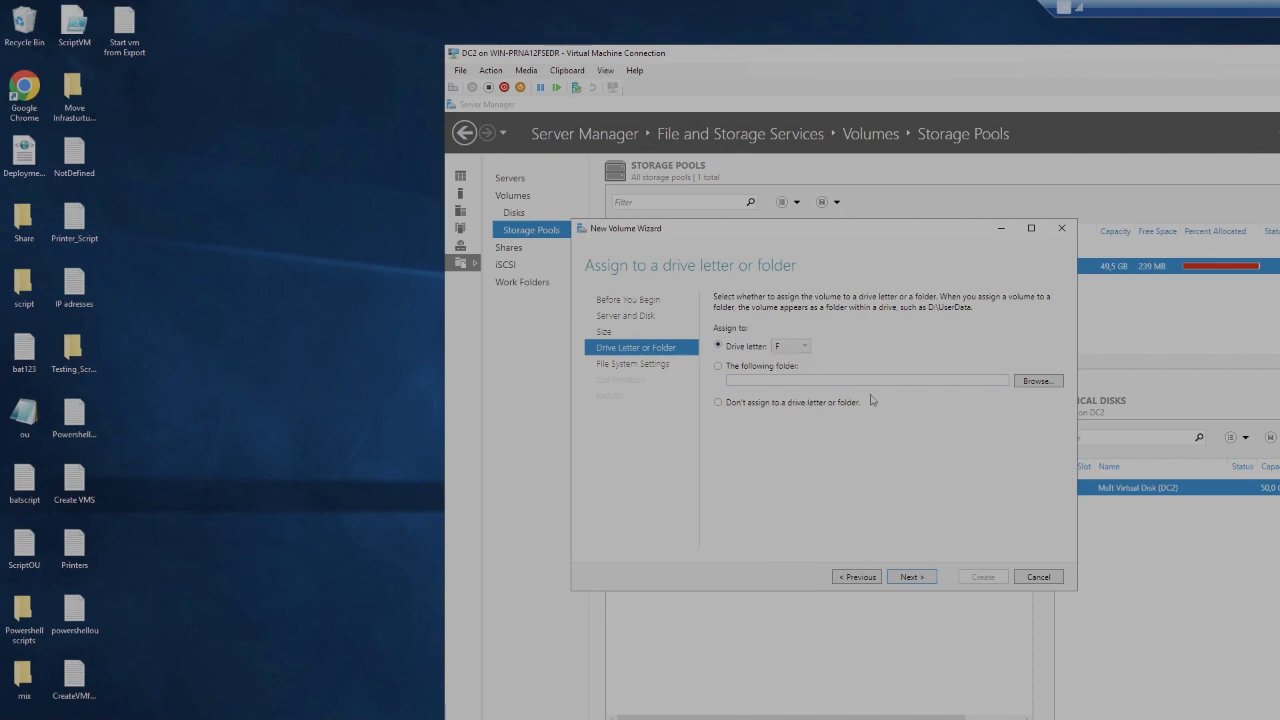
left_click(911, 577)
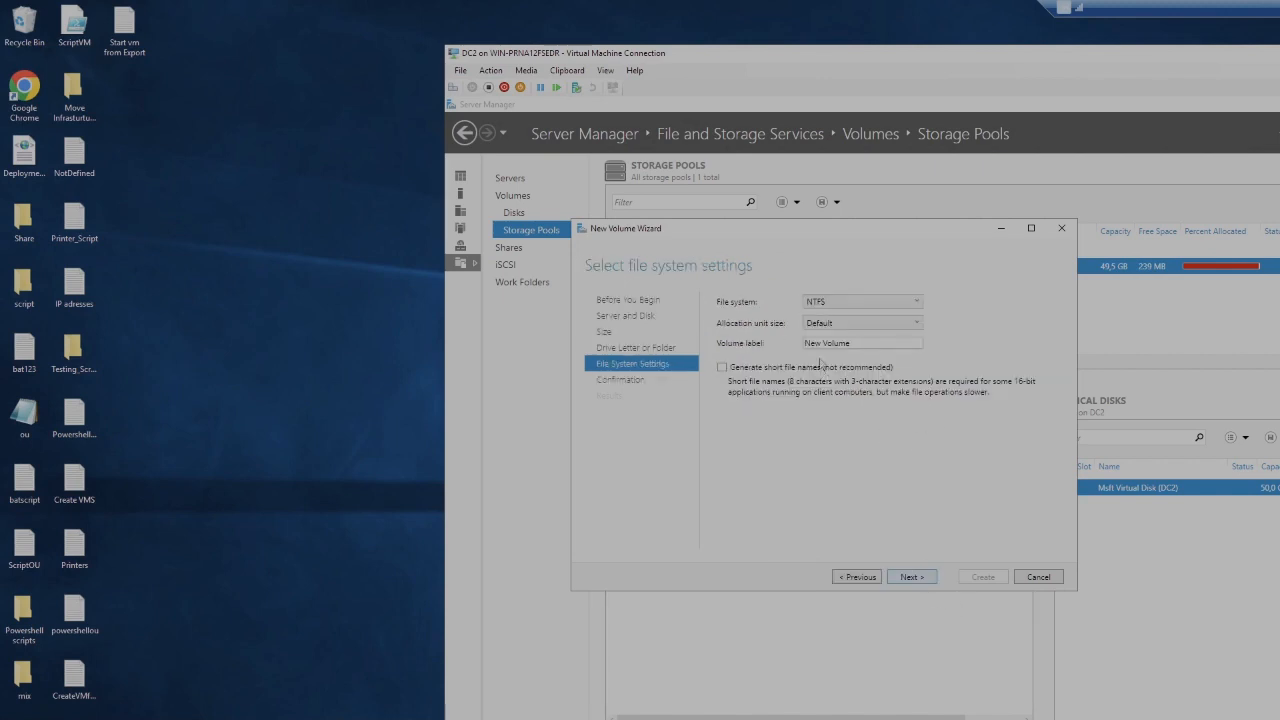
Label the volume Menagement, keep NTFS with the default allocation unit size, create it and close the wizard
left_click_drag(857, 346, 802, 348)
type("Menagement")
left_click(911, 577)
left_click(966, 578)
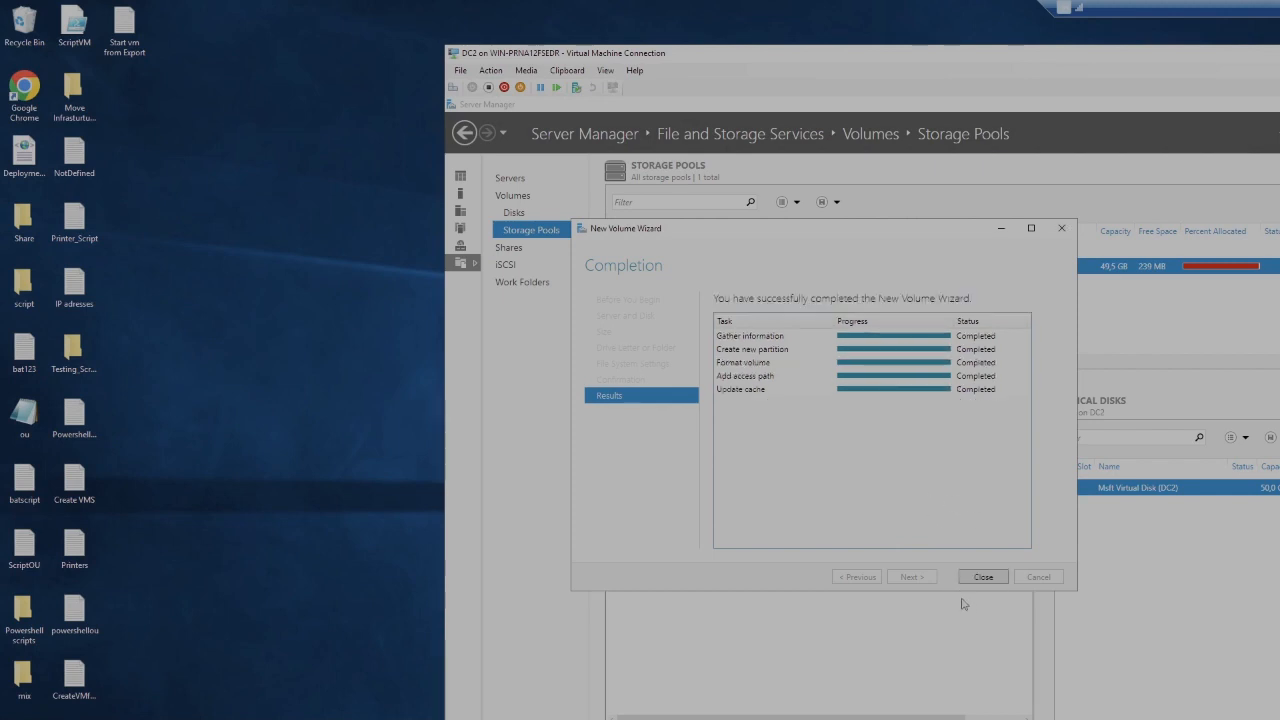
left_click(980, 577)
Start another volume on ProSol_Shared, keeping server DC2 and Disk 2, and set its size to 4 GB
right_click(706, 488)
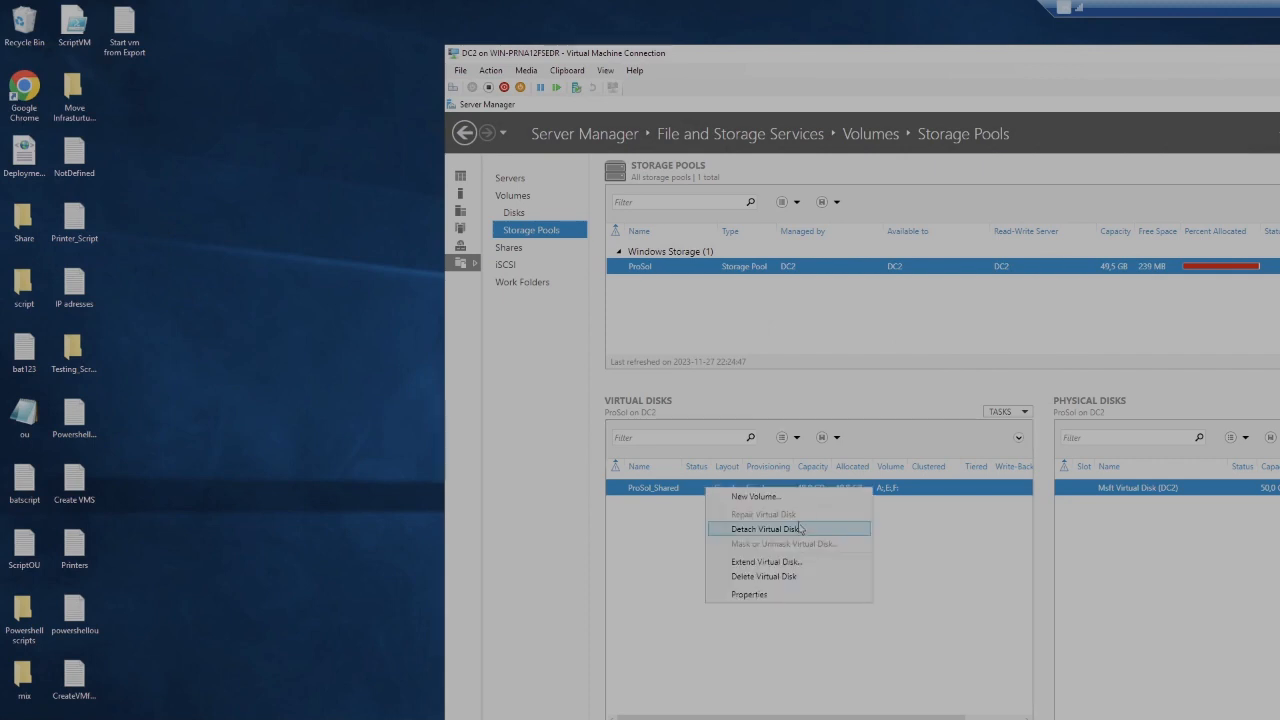
left_click(745, 498)
left_click(929, 596)
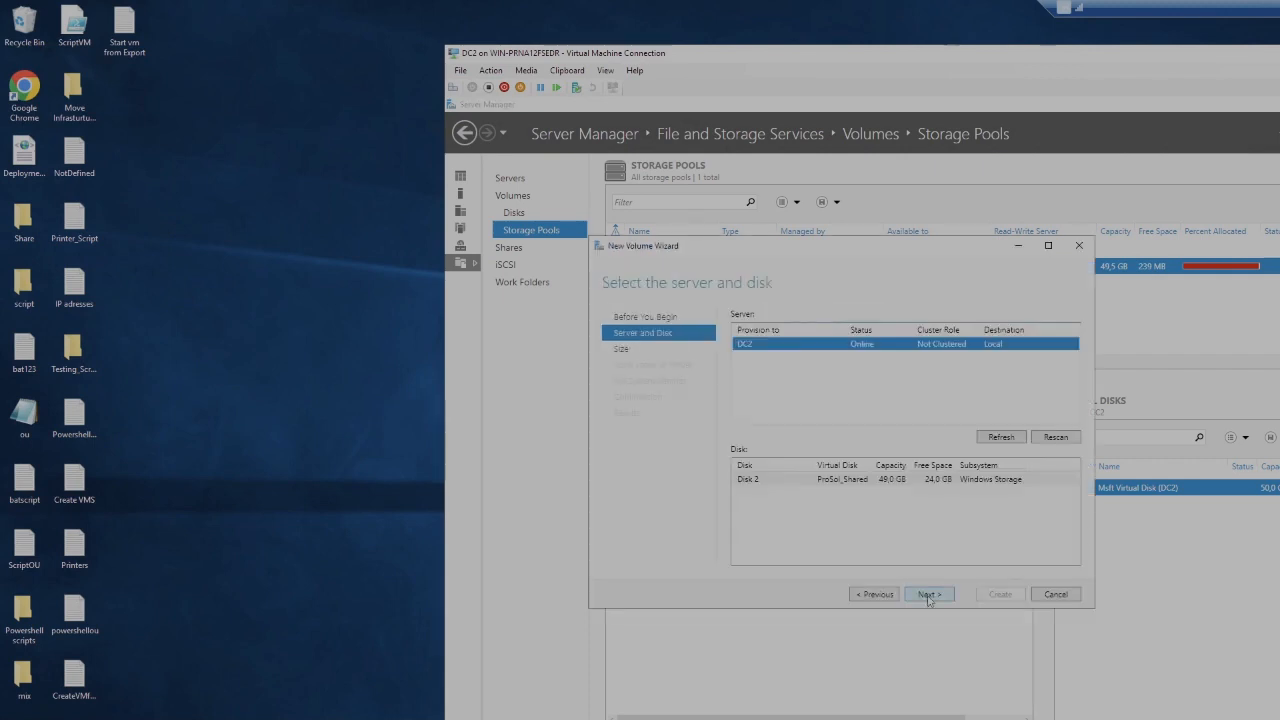
left_click(929, 594)
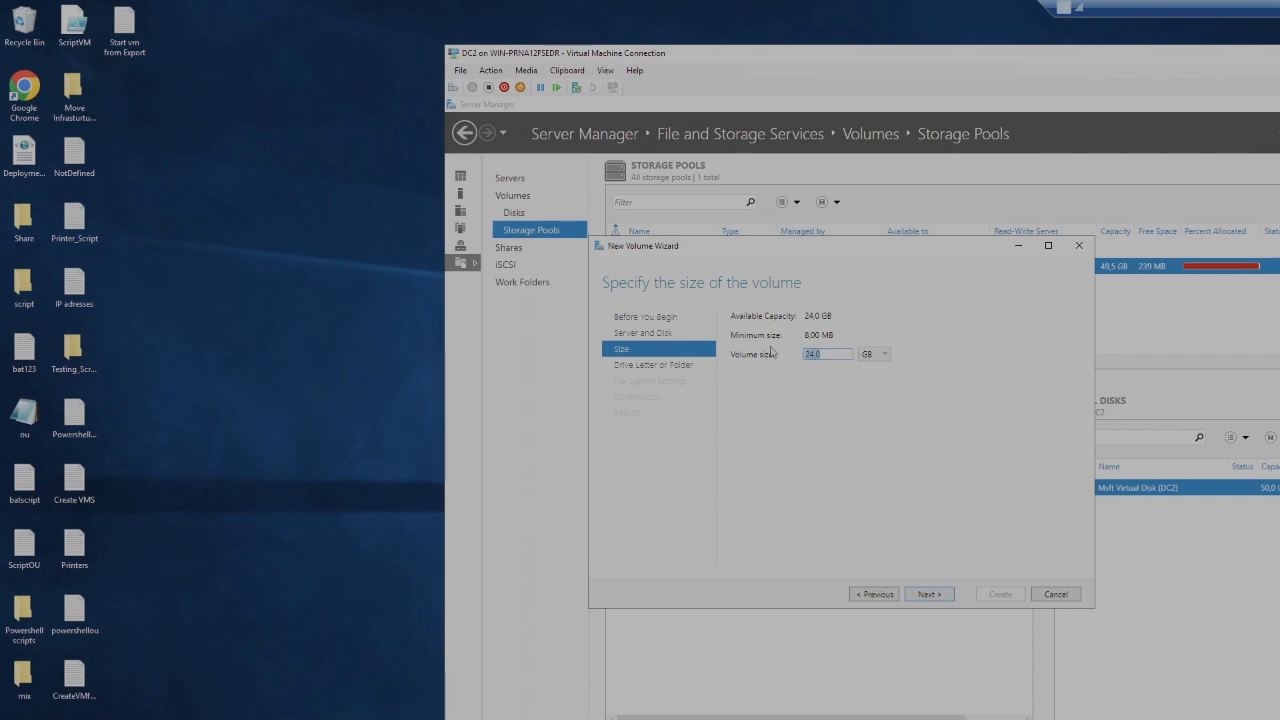
type("4")
left_click(929, 594)
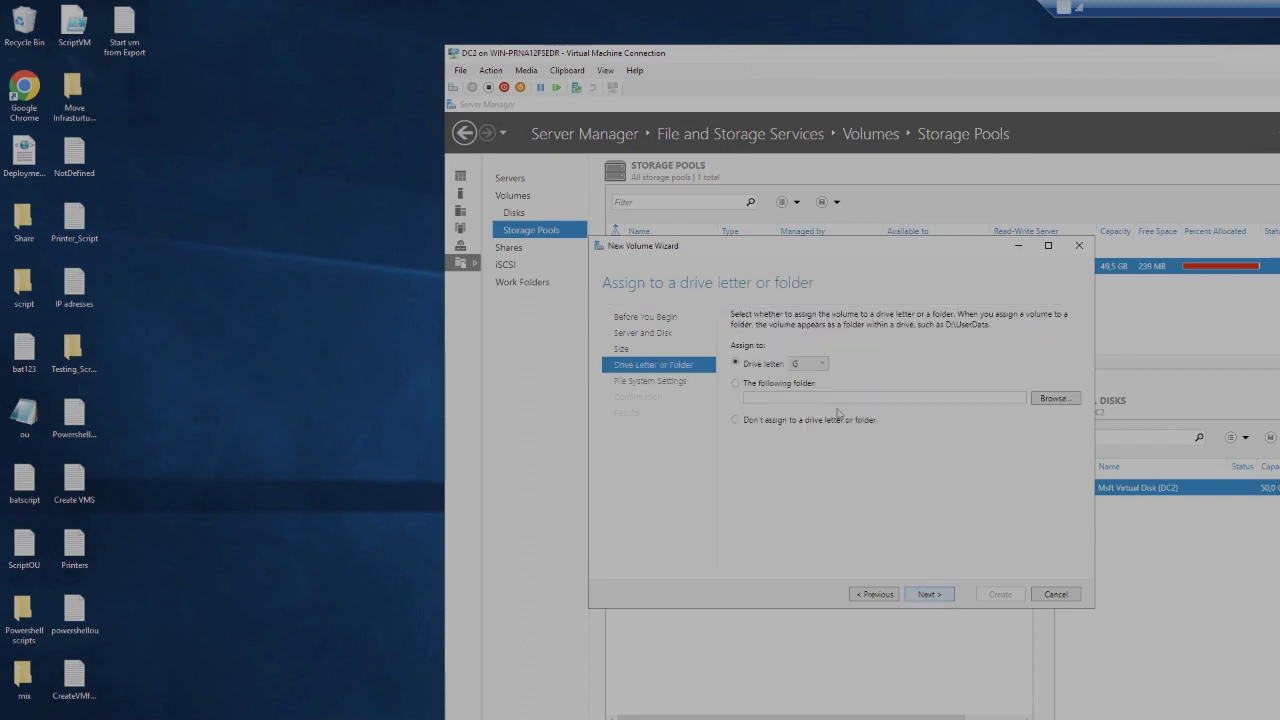
Assign drive letter G to the new 4 GB volume
left_click(820, 364)
left_click(819, 376)
left_click(946, 595)
Label the volume Sales, keep NTFS with the default allocation unit size, create it and close the wizard
left_click_drag(870, 361, 738, 354)
type("S")
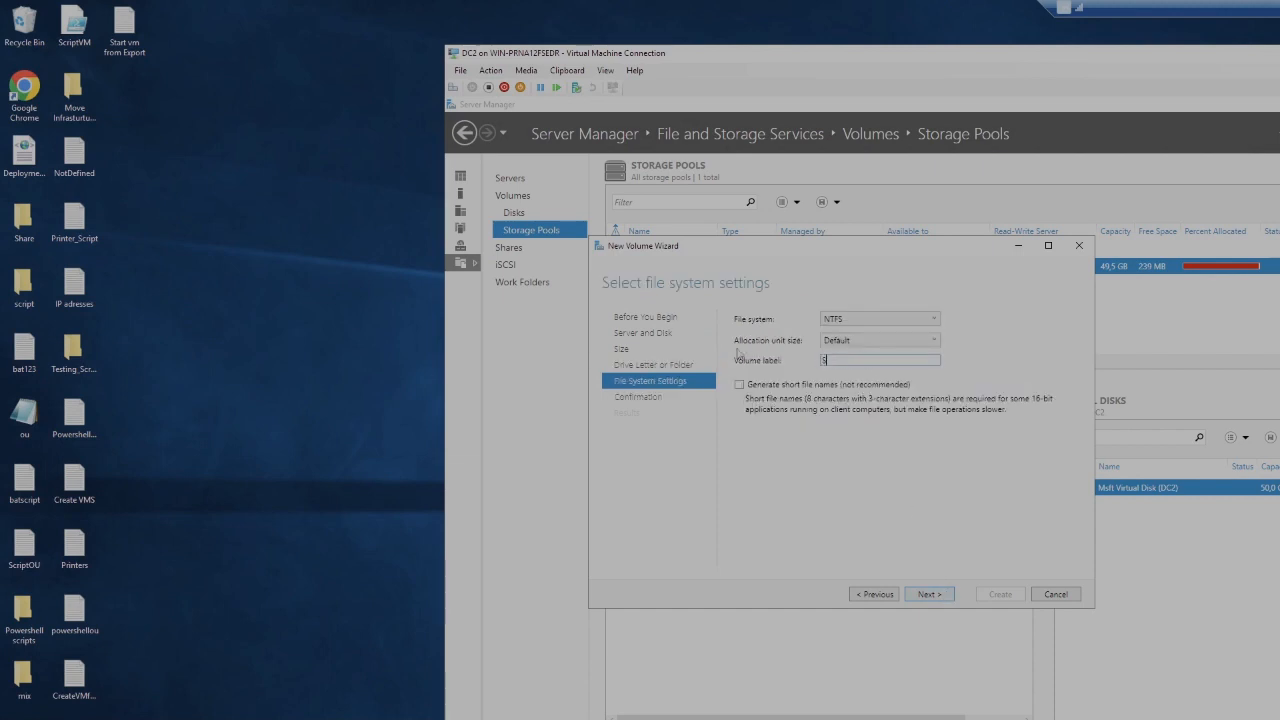
type("ales")
left_click(929, 594)
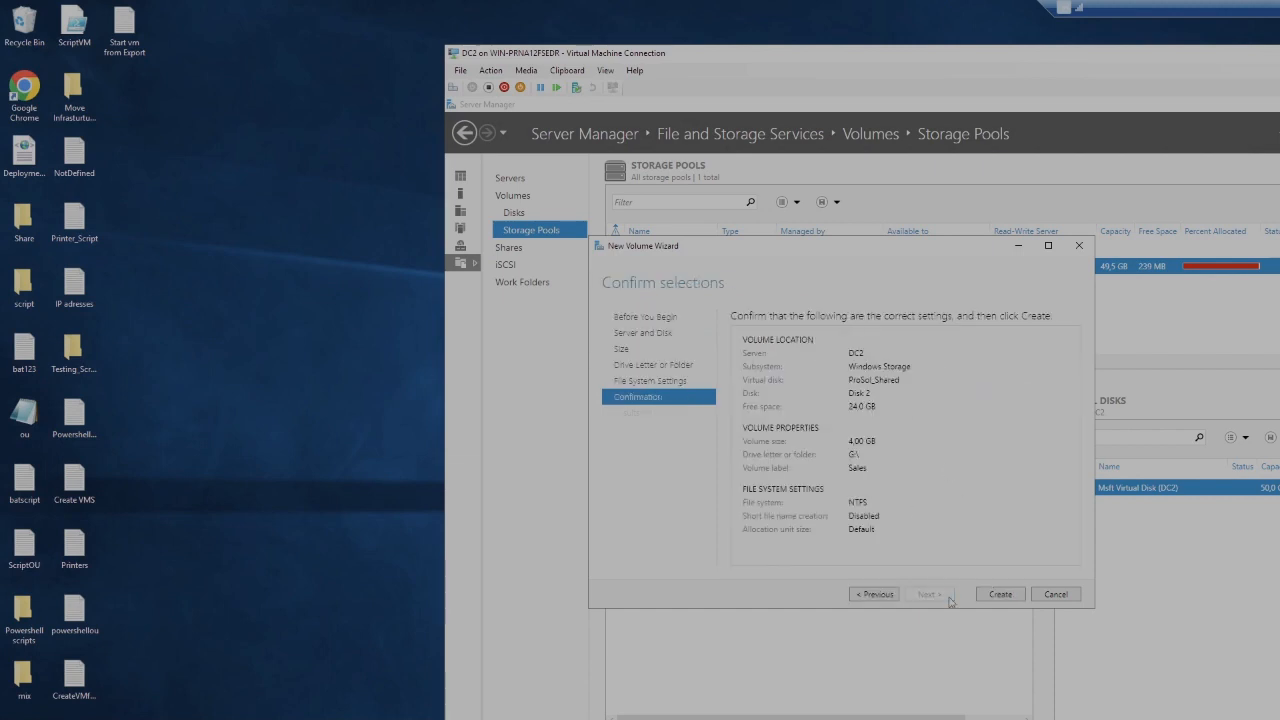
left_click(1000, 594)
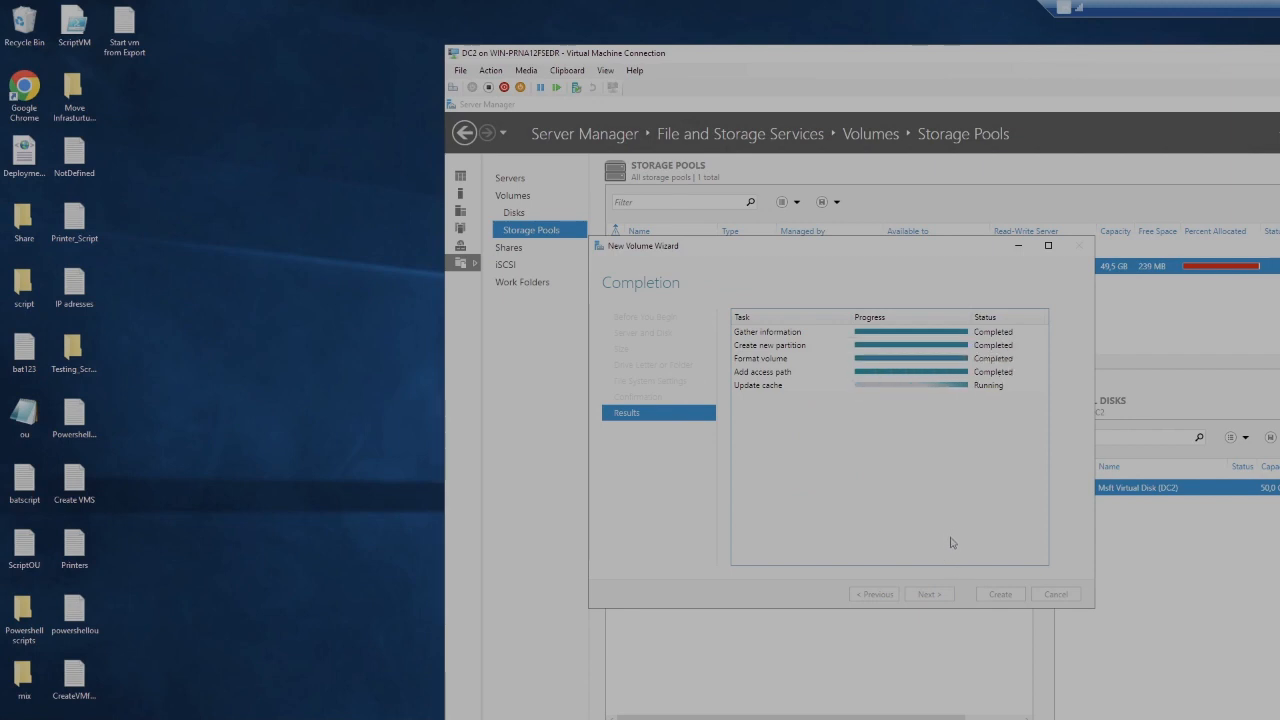
left_click(1000, 594)
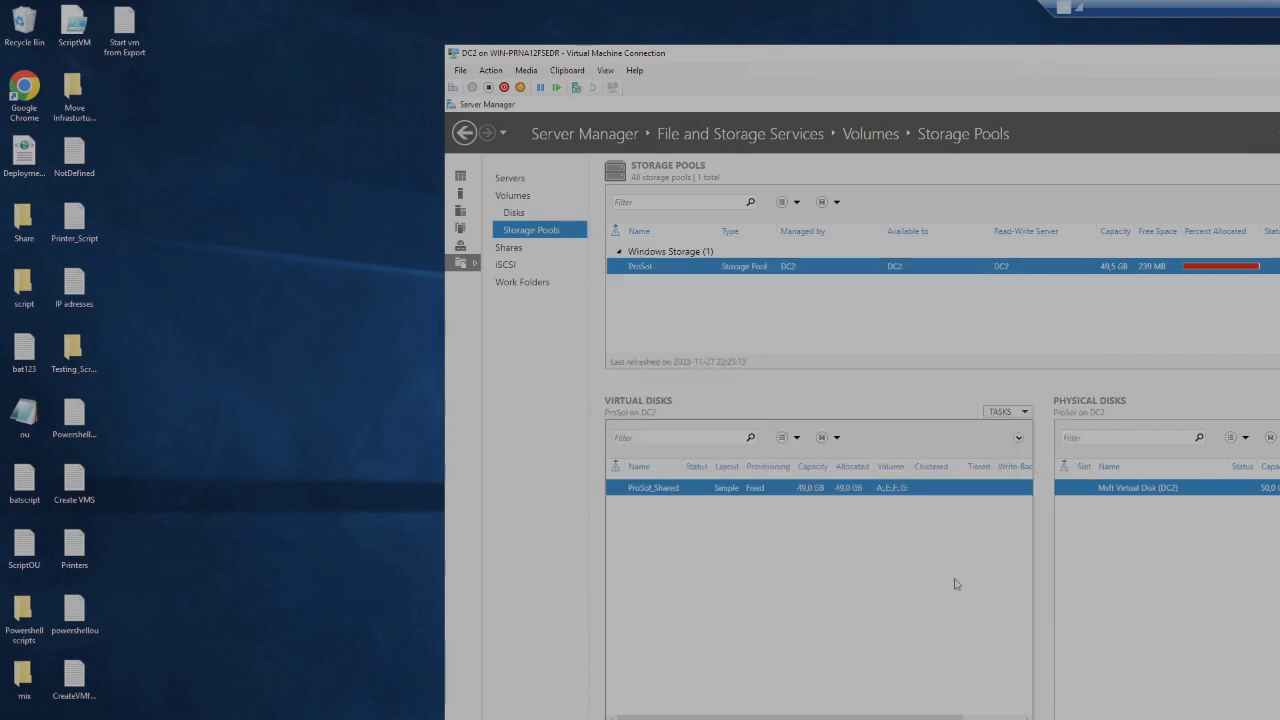
right_click(732, 538)
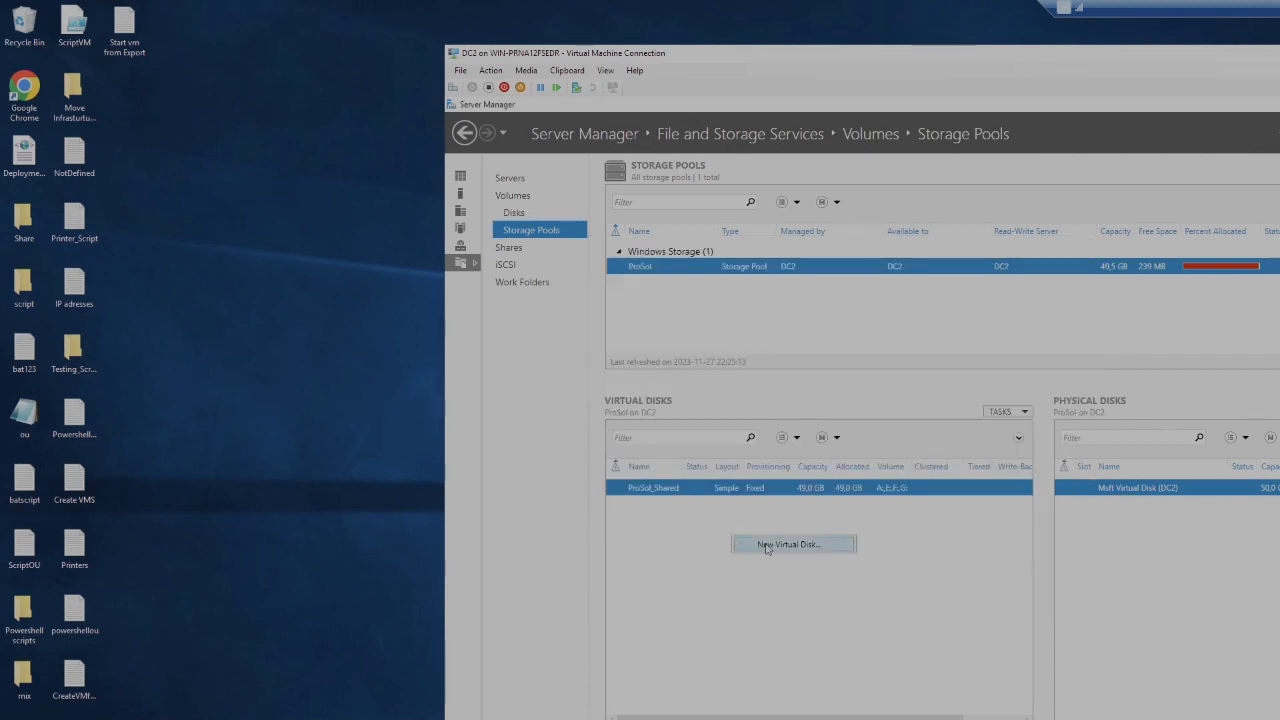
left_click(767, 548)
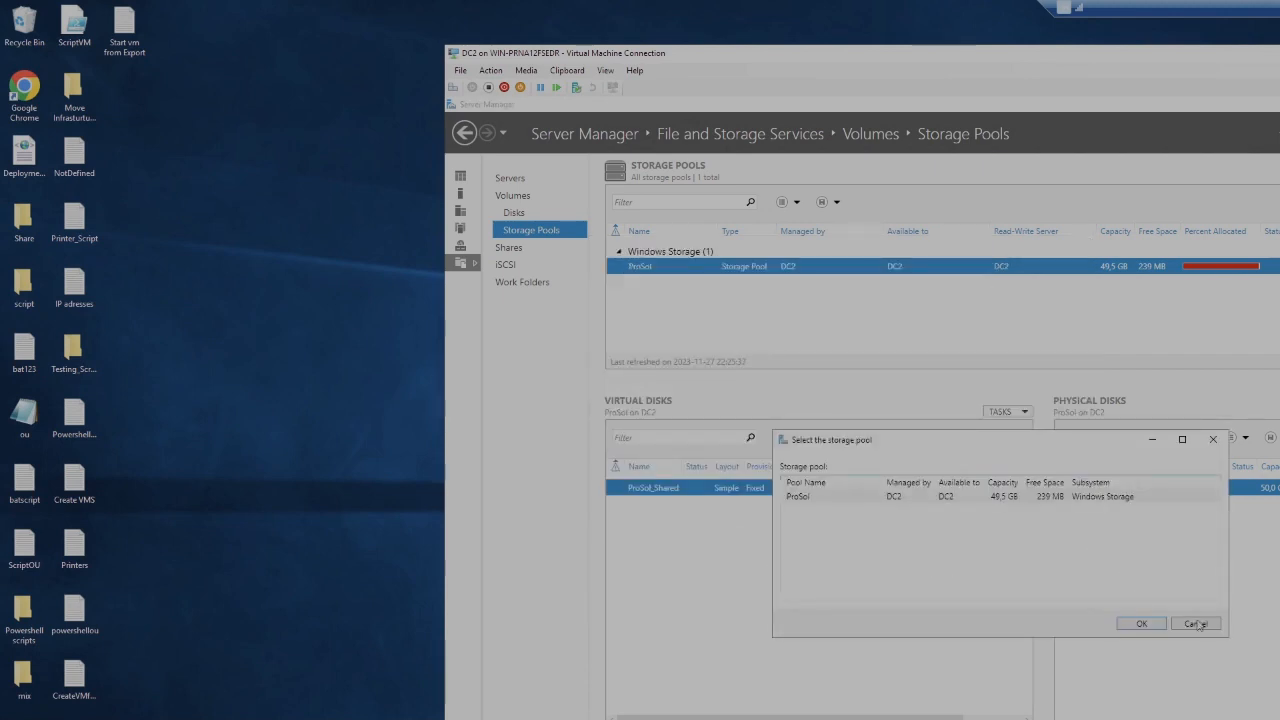
left_click(1196, 623)
Start another volume on ProSol_Shared, keeping server DC2 and Disk 2, and set its size to 10 GB
right_click(766, 490)
left_click(808, 510)
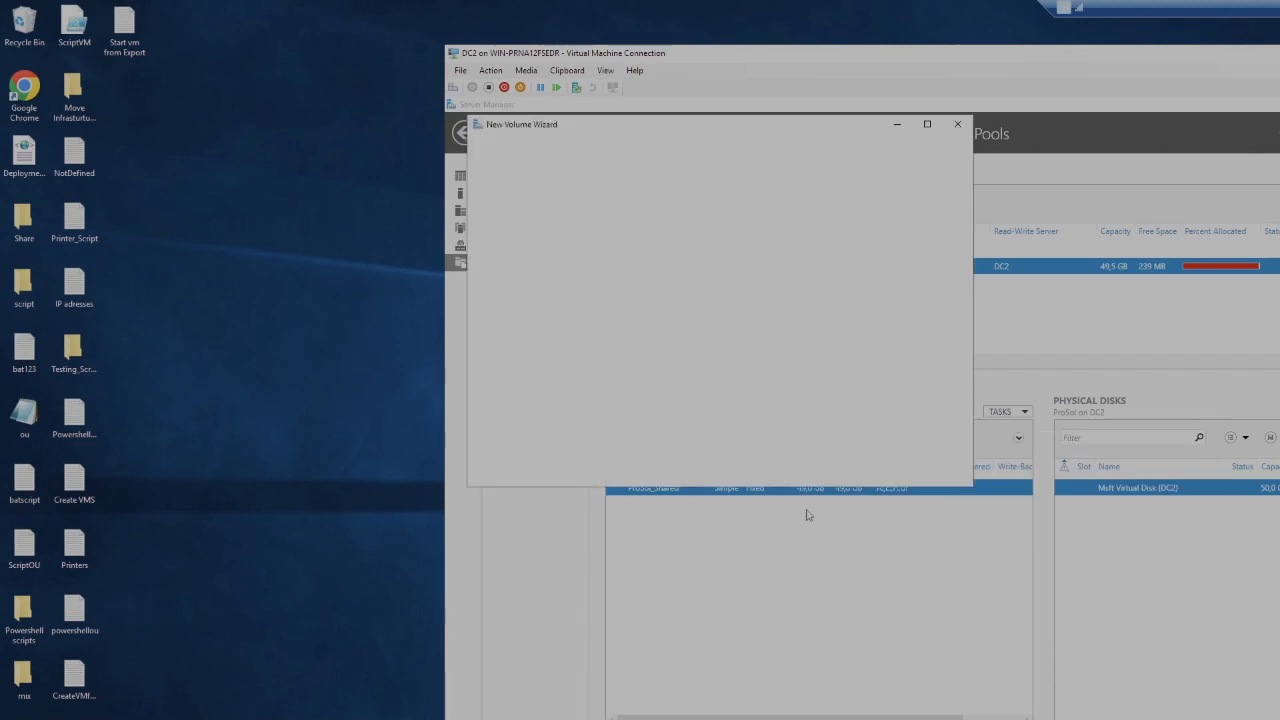
left_click(822, 476)
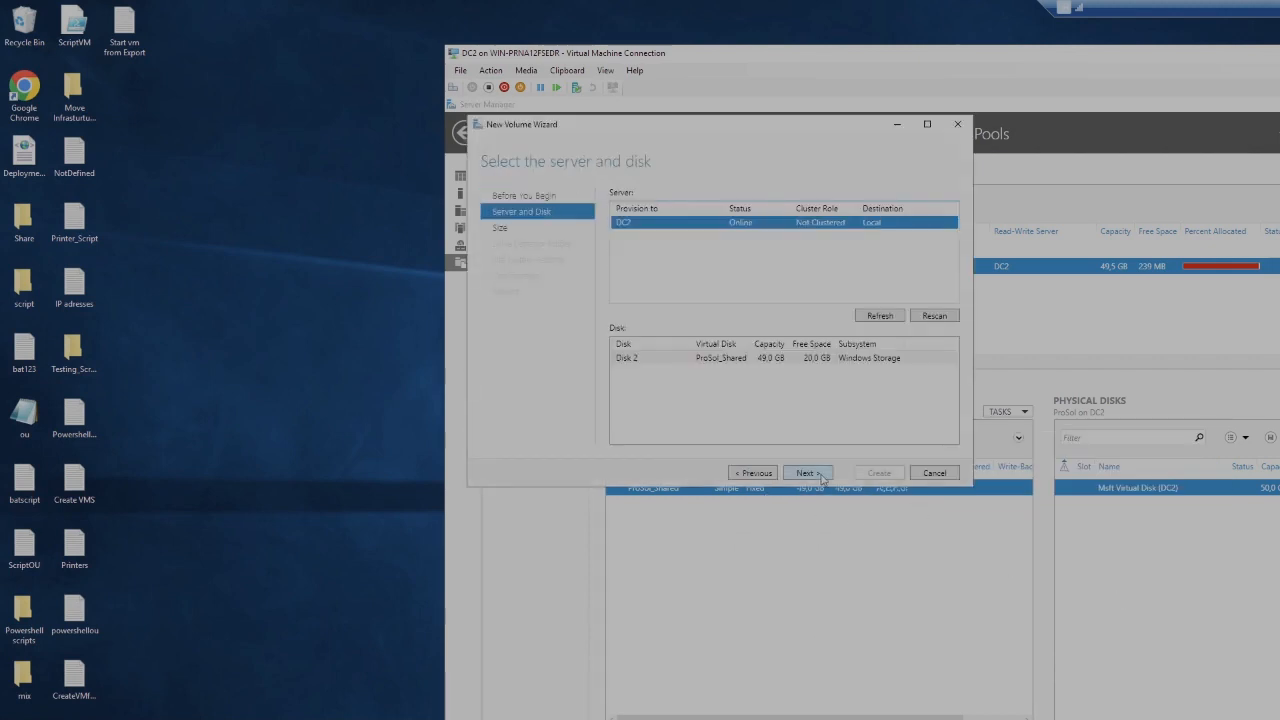
left_click(822, 476)
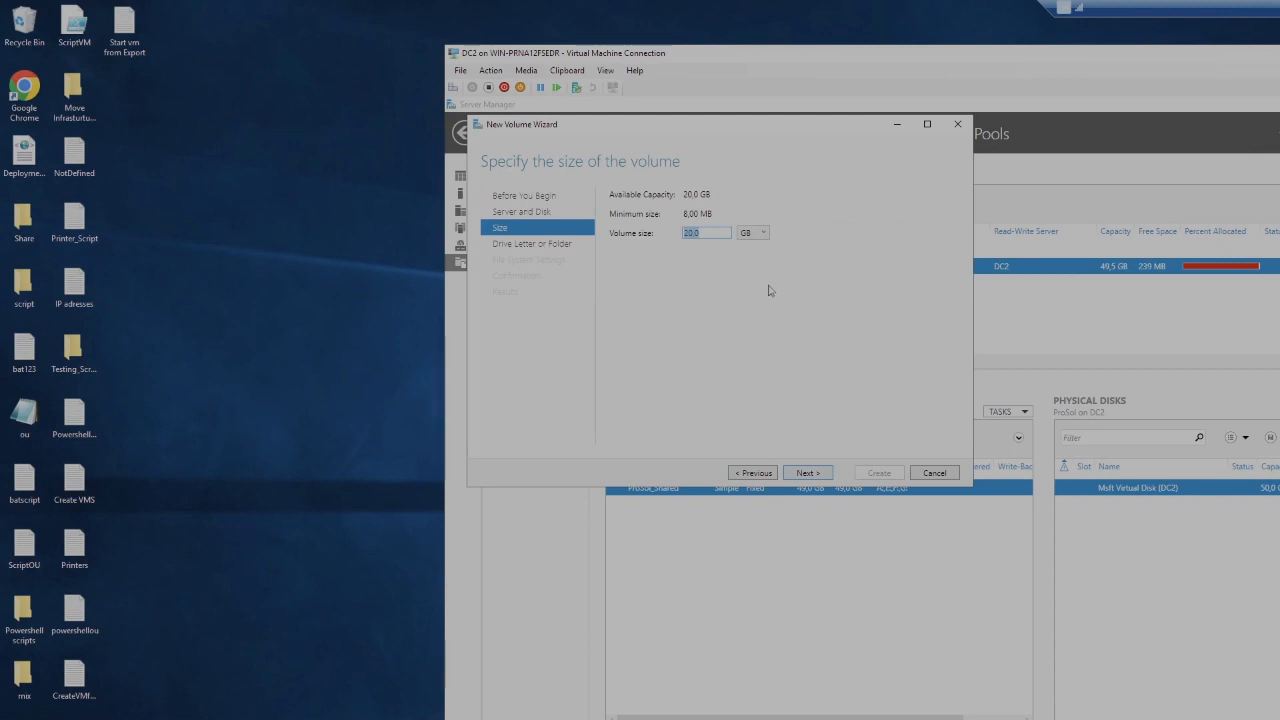
type("10")
left_click(806, 473)
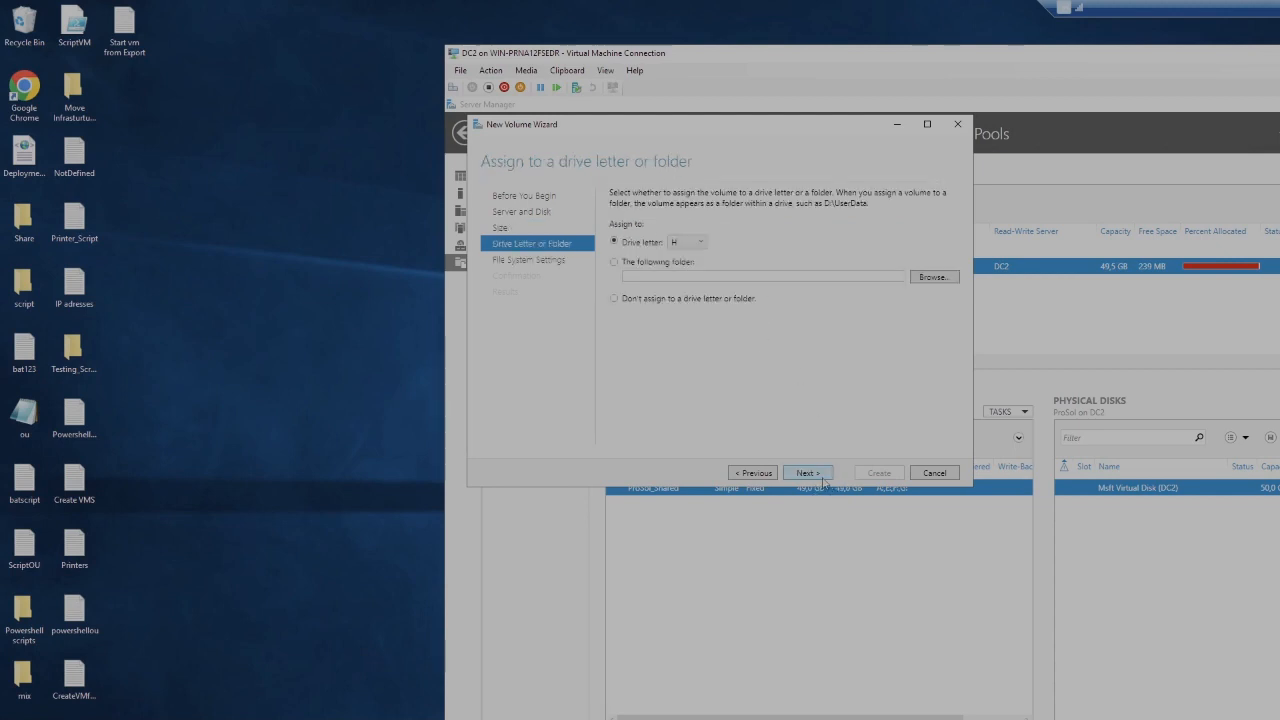
Keep drive letter H for the 10 GB volume, label it Support and create it with the default NTFS settings
left_click(823, 478)
left_click_drag(745, 240, 673, 237)
type("Support")
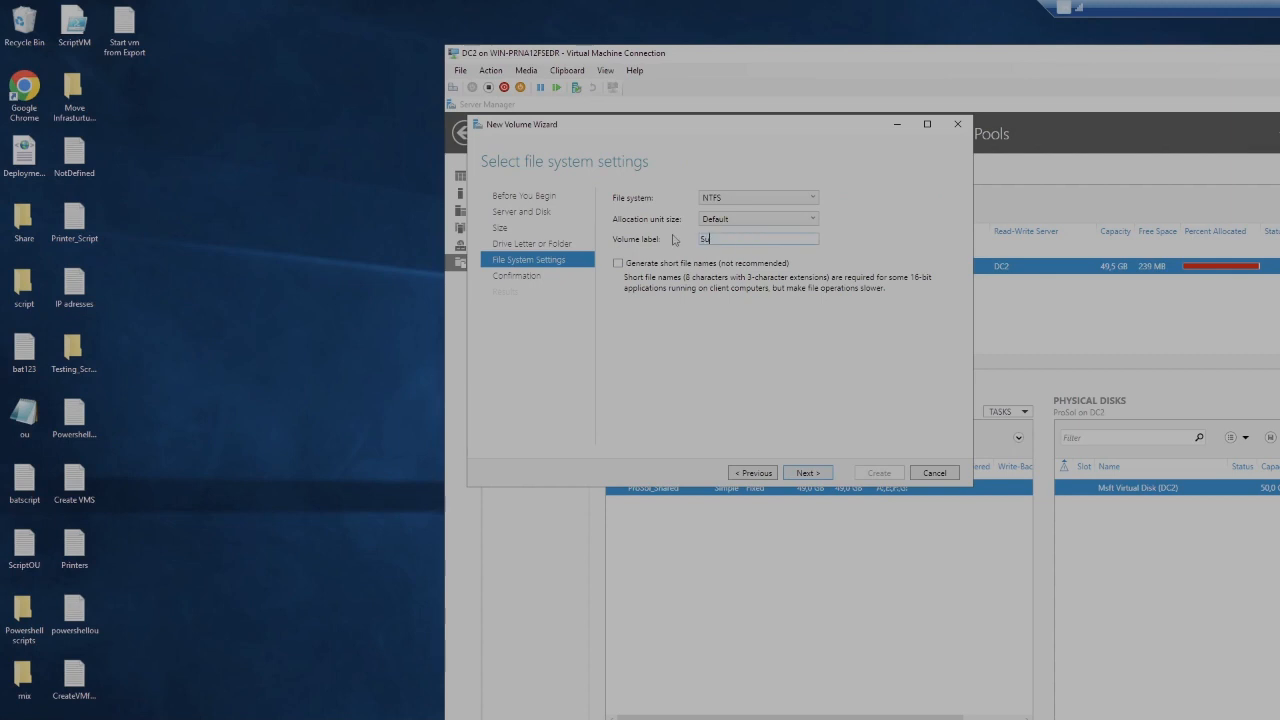
left_click(808, 474)
left_click(877, 473)
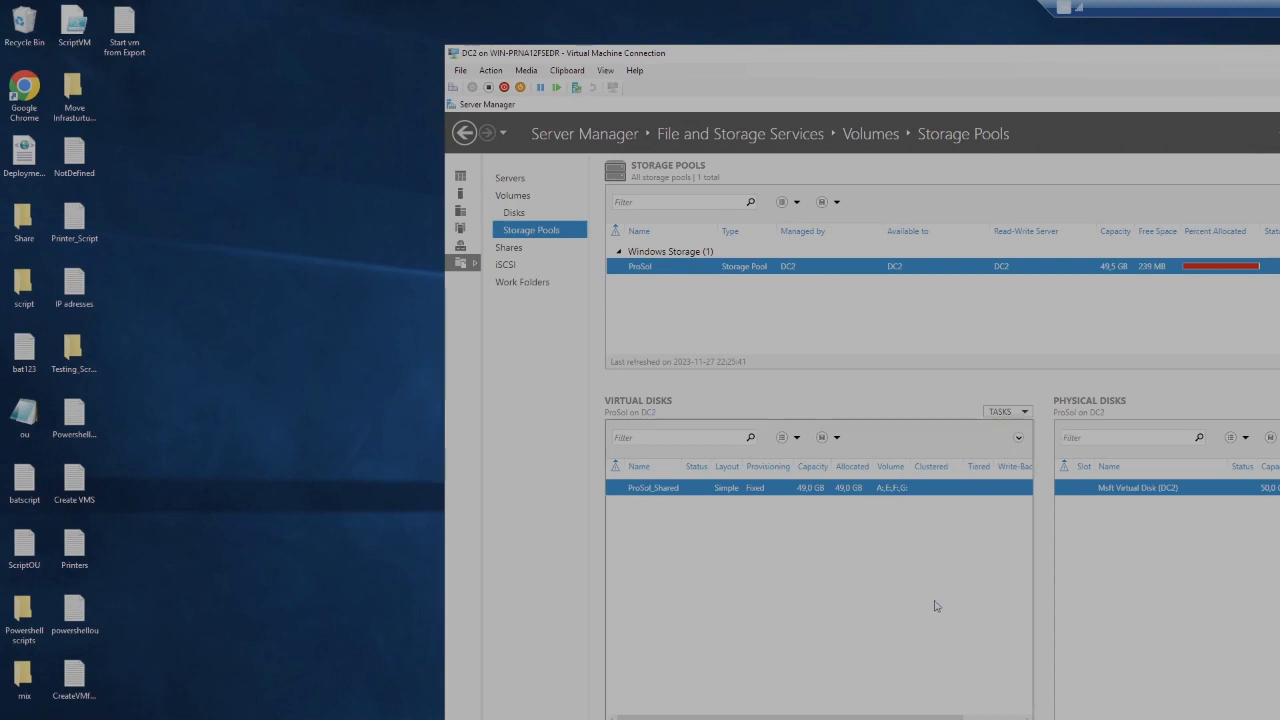
Switch to Active Directory Users and Computers, check the contents of the Sales organizational unit, then close the window
key("alt+Tab")
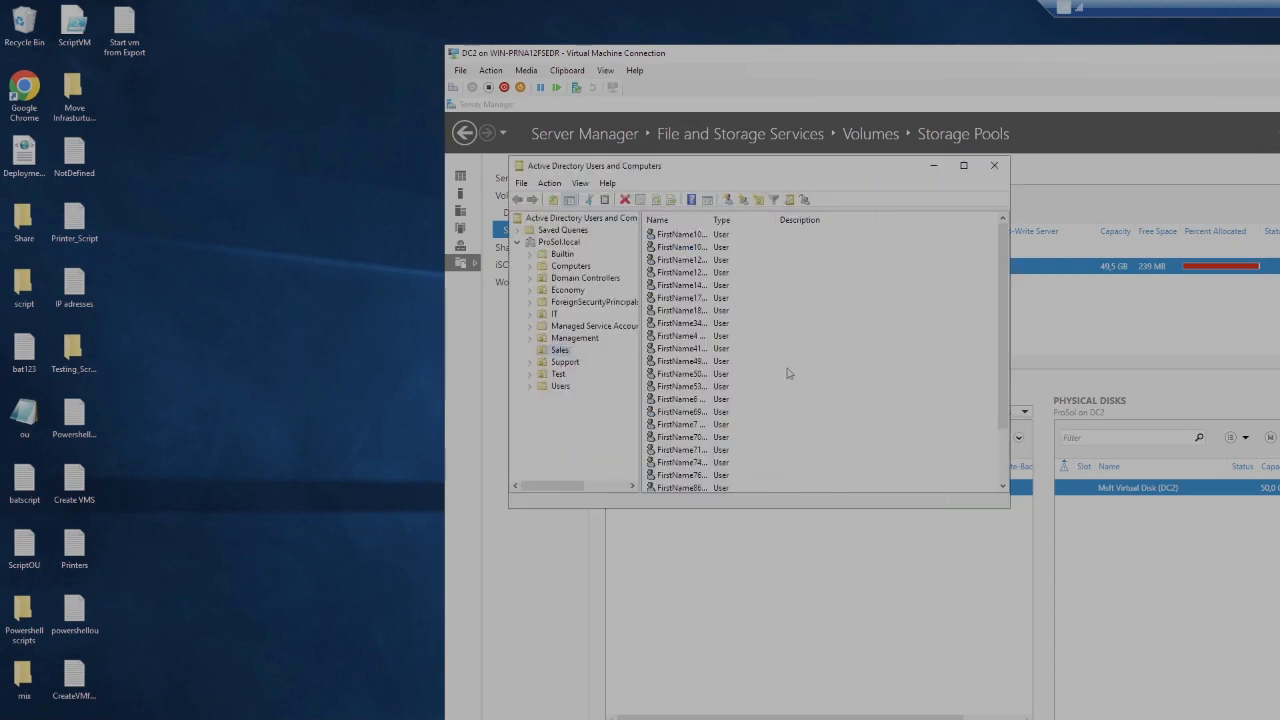
scroll(788, 371, "down", 2)
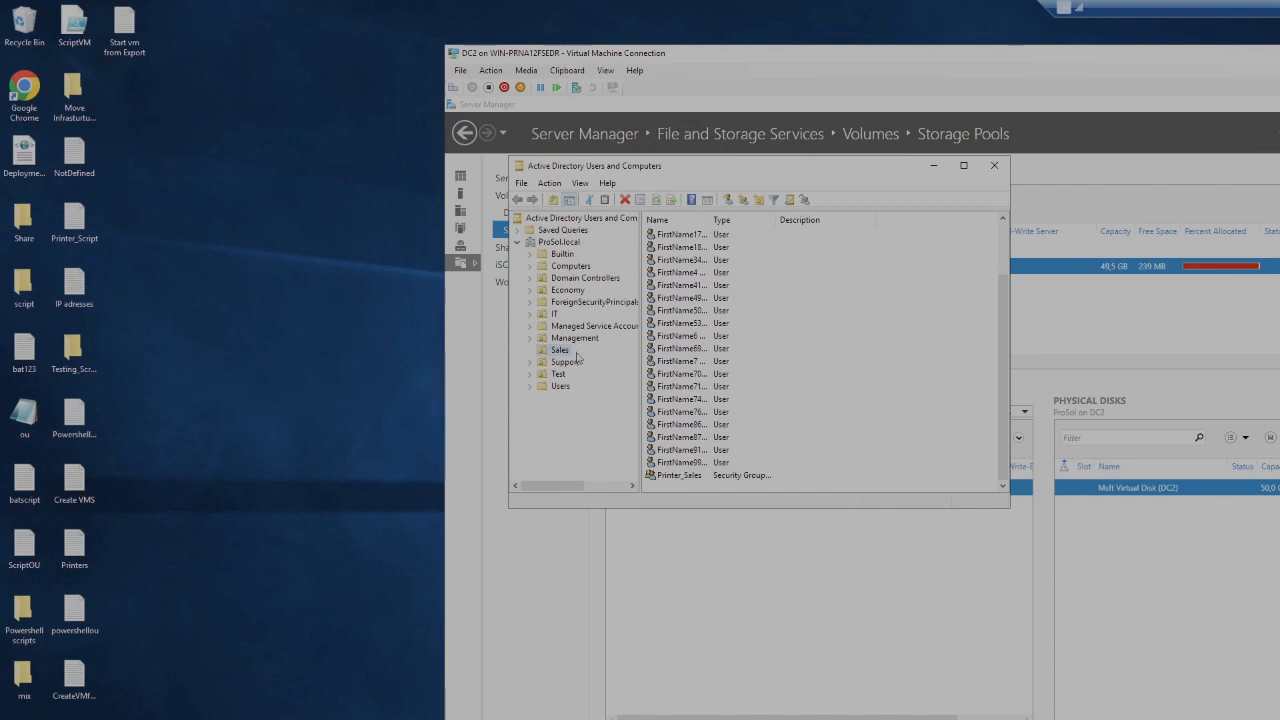
left_click(994, 165)
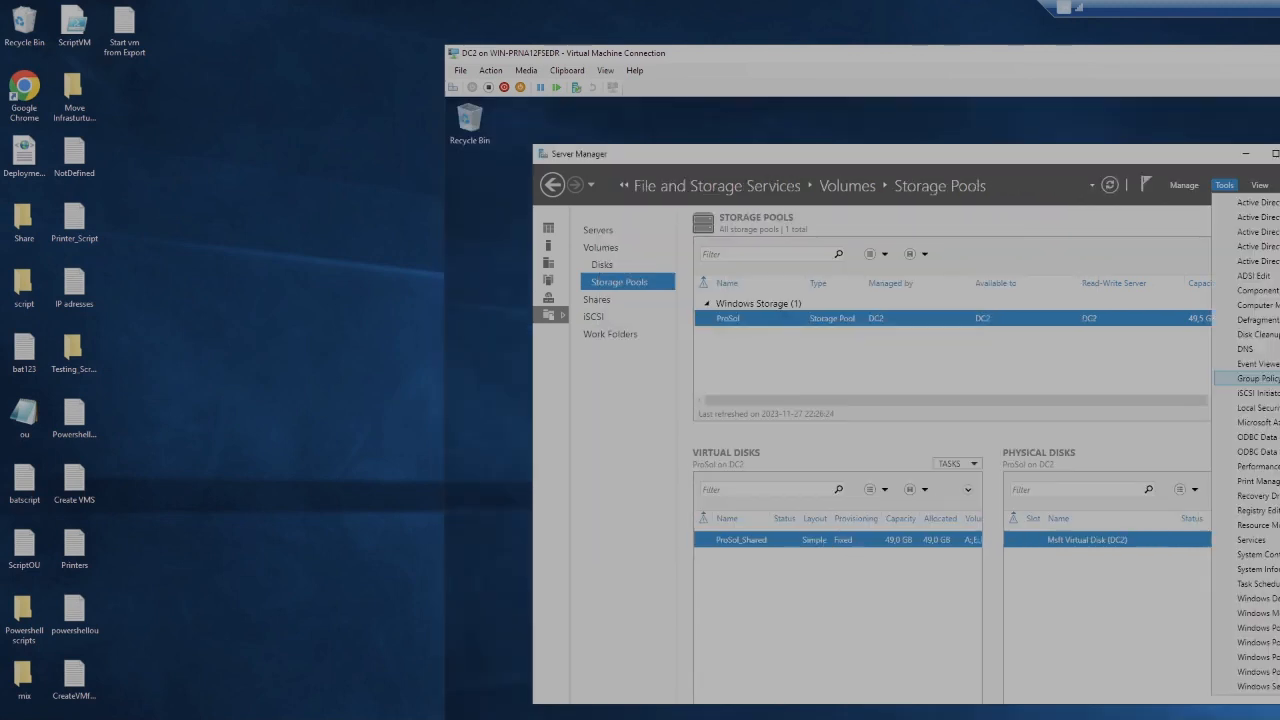
Open Group Policy Management and expand the ProSol.local forest and domain to show its Group Policy Objects
left_click(1256, 377)
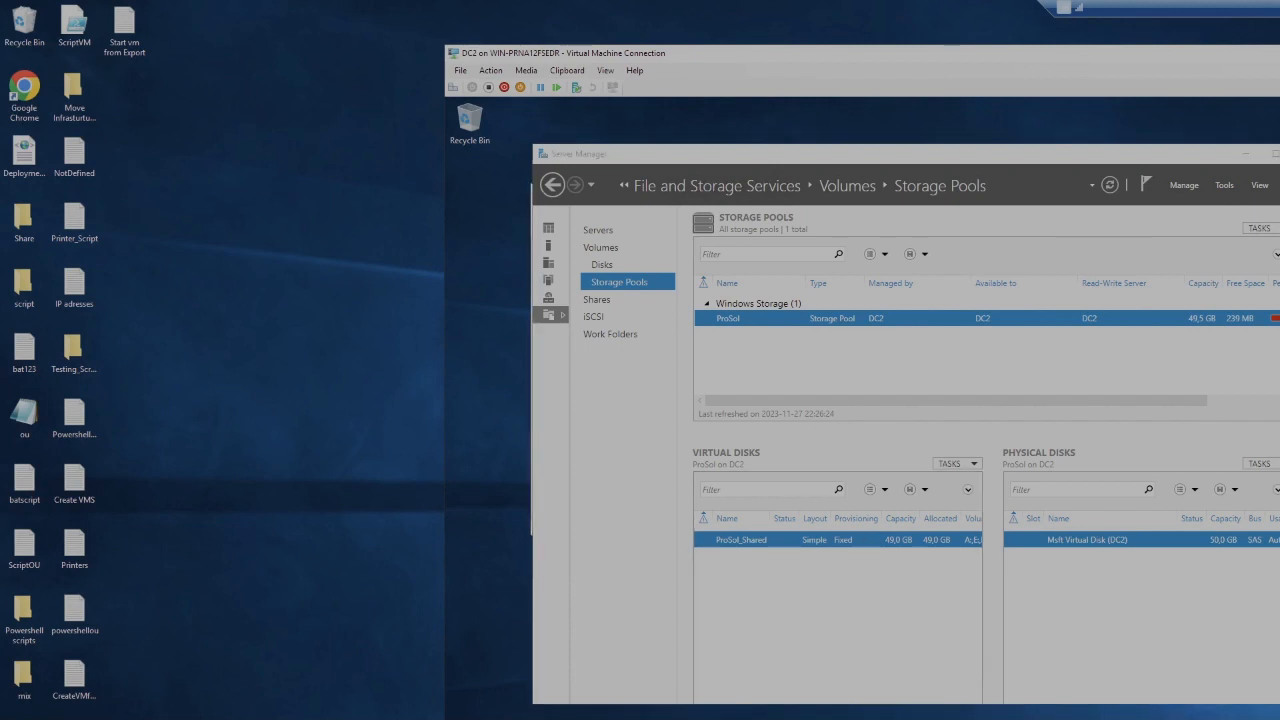
left_click(540, 258)
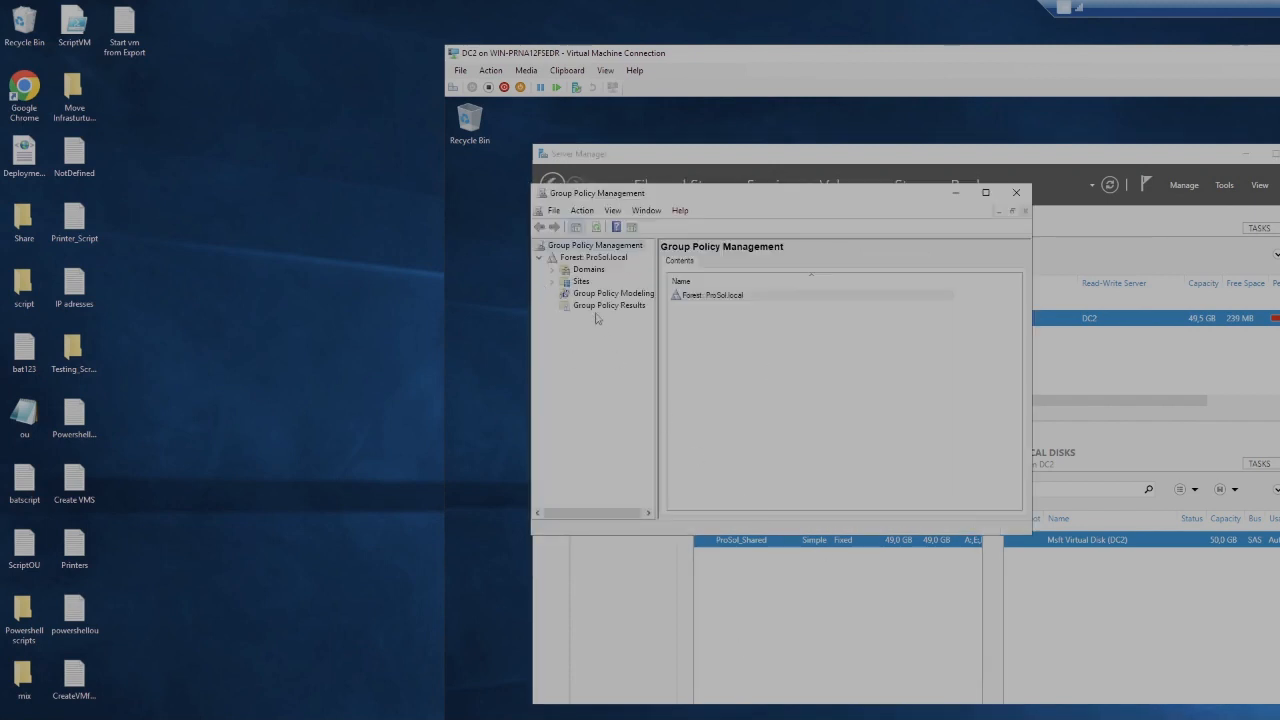
left_click(552, 270)
left_click(564, 282)
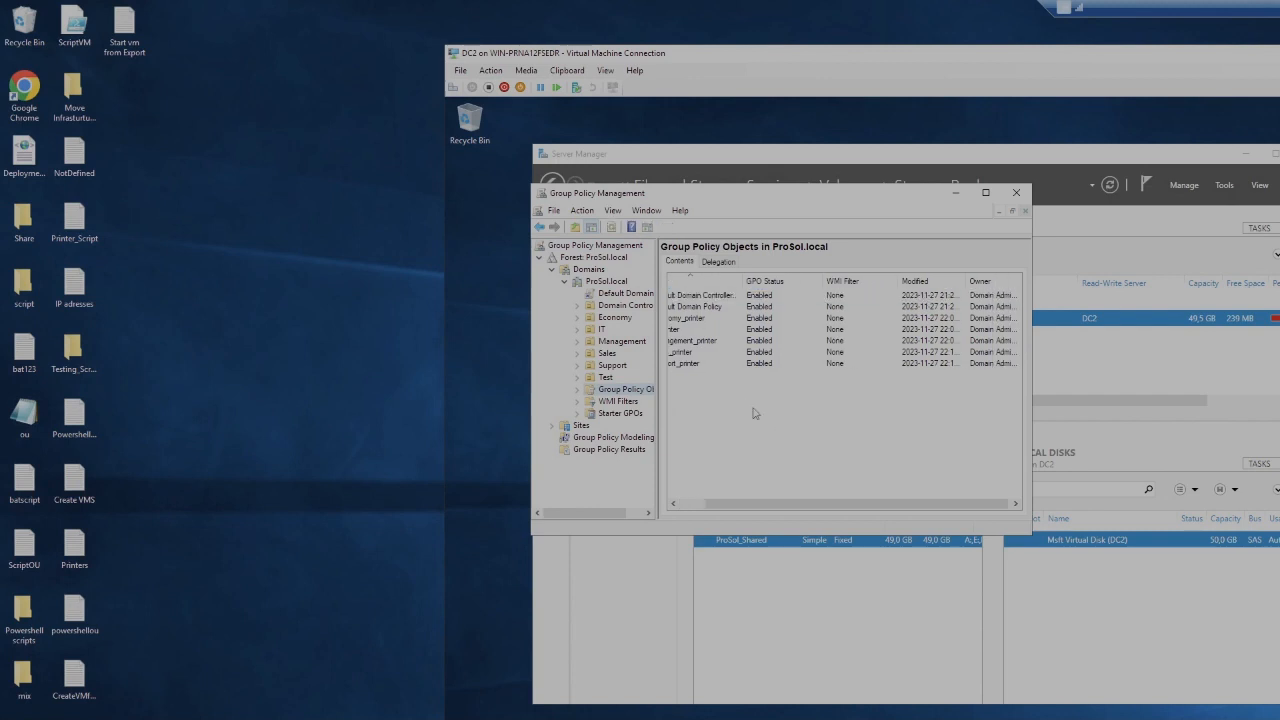
Create a new Group Policy Object named eco_disk in ProSol.local, with no source starter GPO
right_click(735, 410)
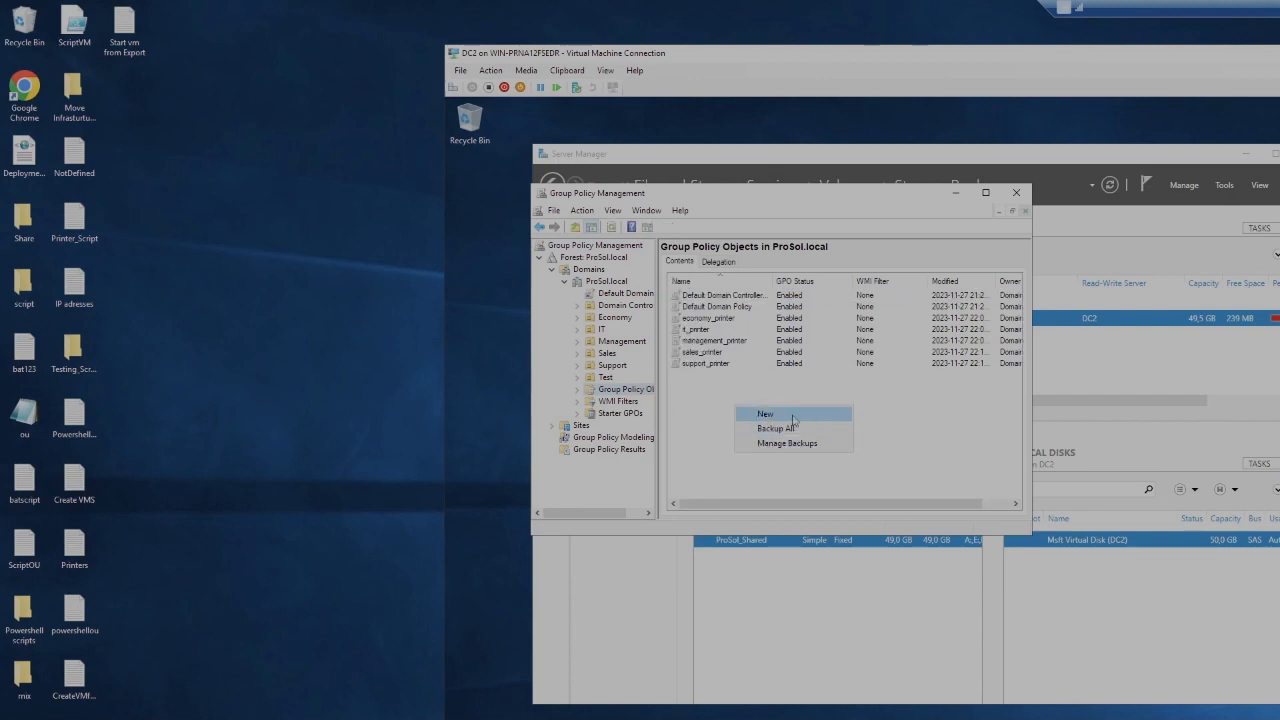
left_click(785, 414)
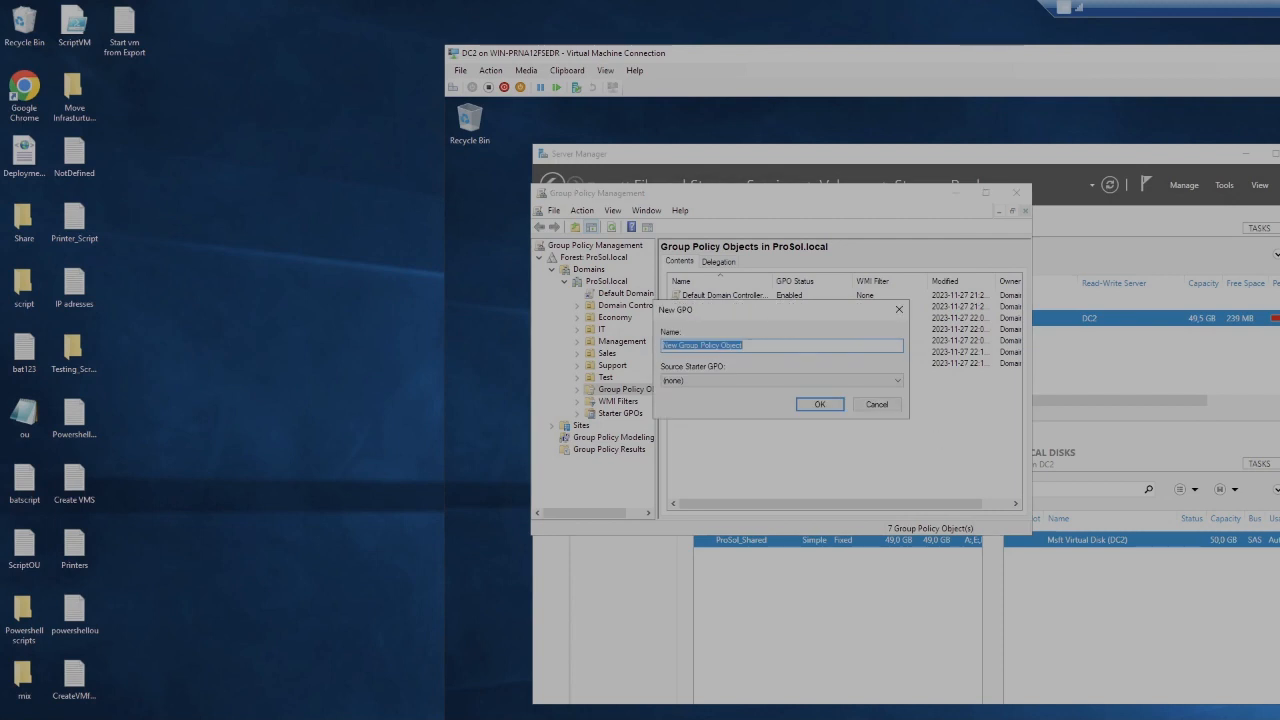
type("eco_d")
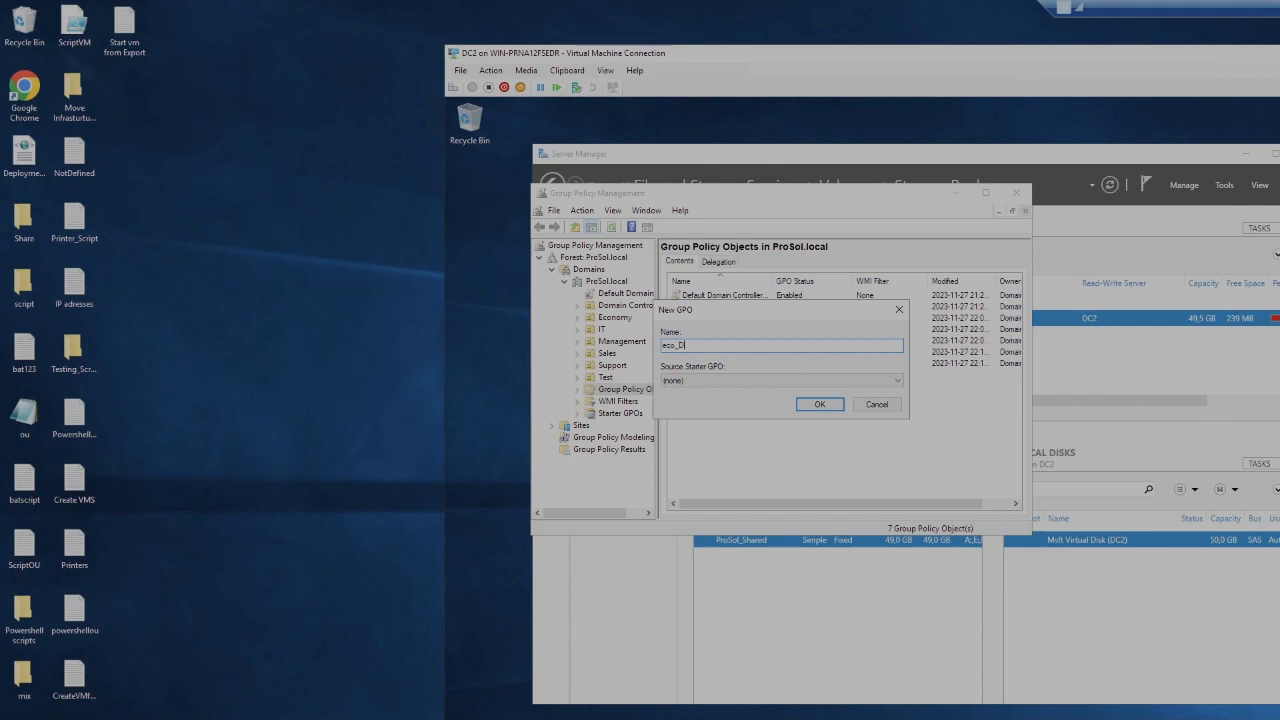
type("isk")
key("Return")
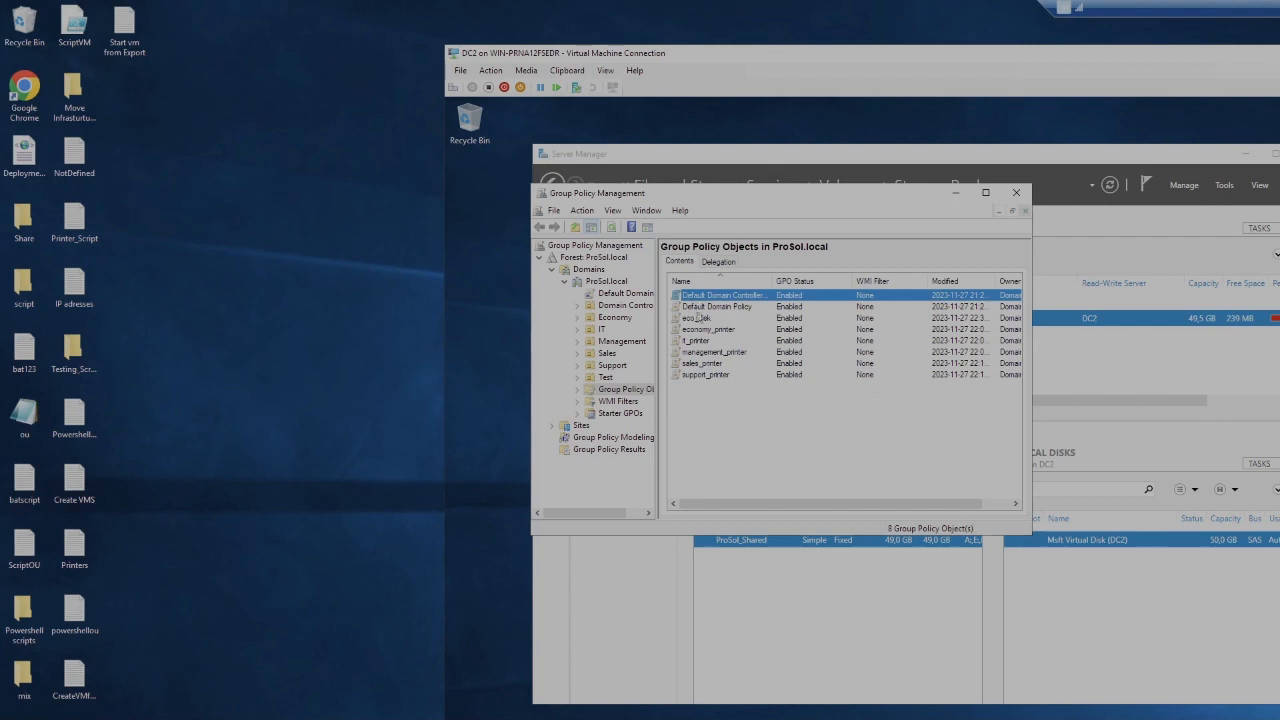
Open the eco_disk policy for editing in the Group Policy Management Editor
left_click(697, 318)
right_click(698, 320)
key("Escape")
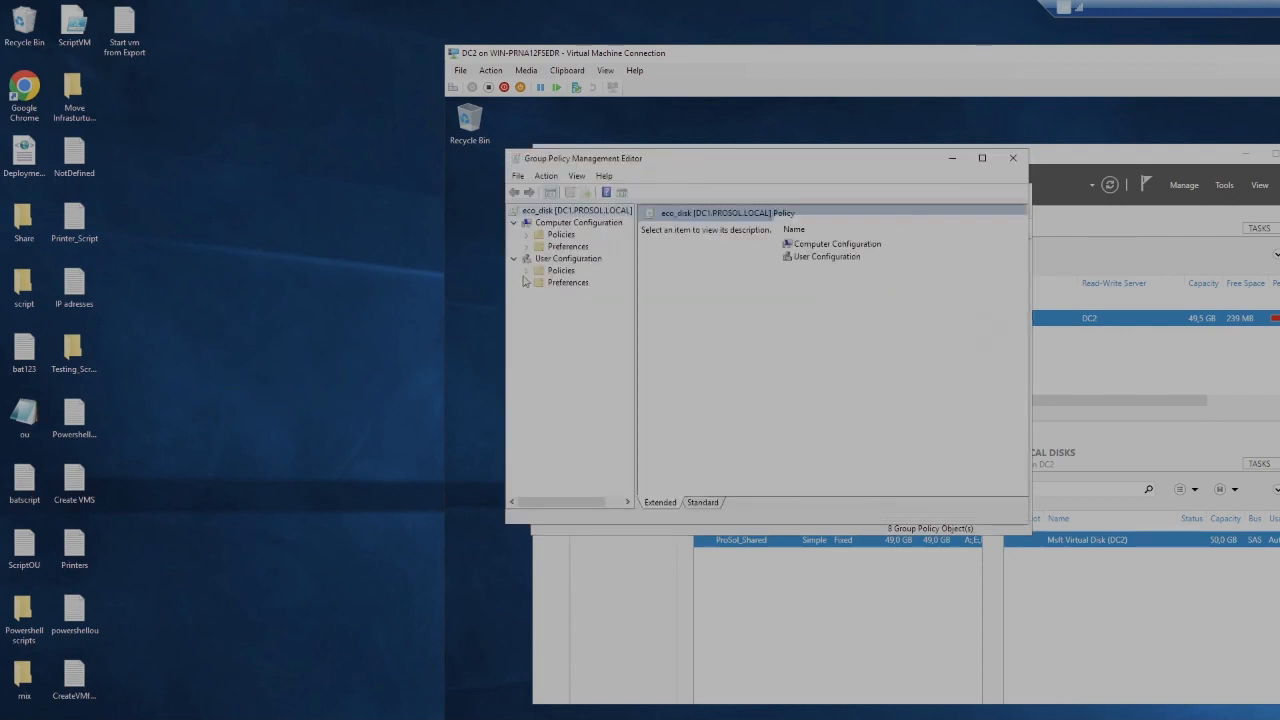
Look through the Software Settings, Windows Settings and Administrative Templates under the User Configuration policies
left_click(526, 270)
left_click(539, 306)
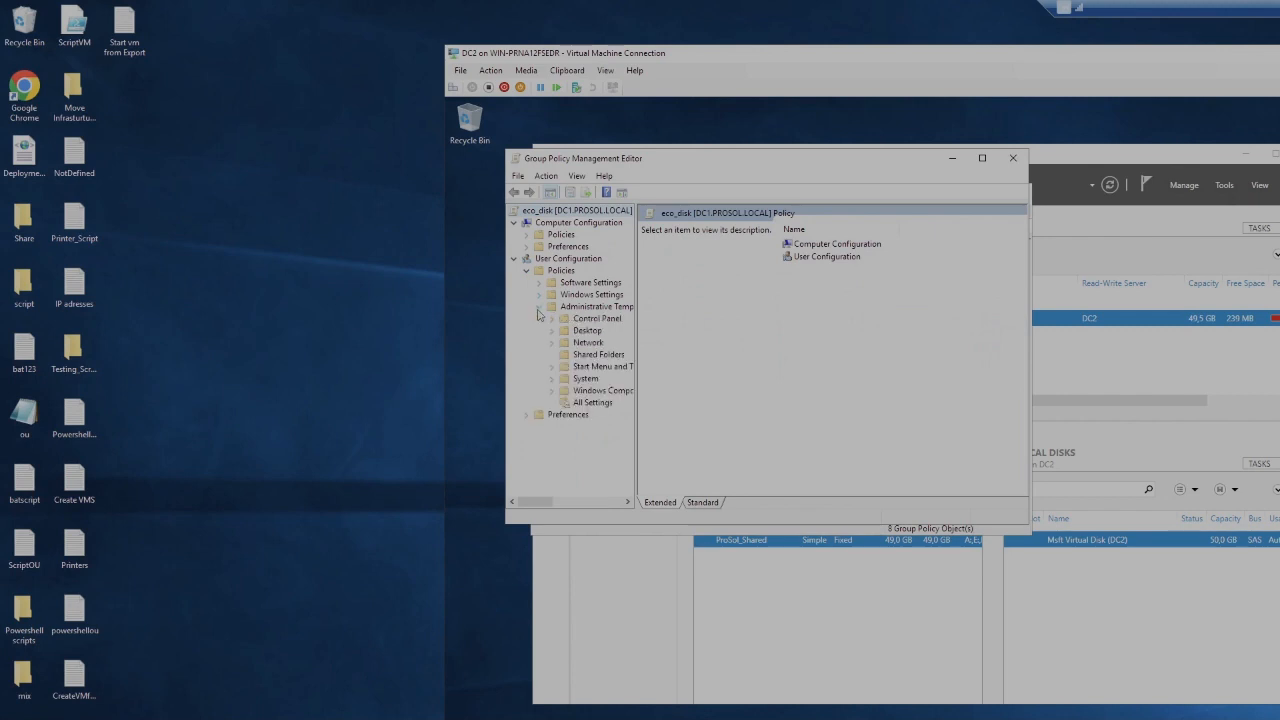
left_click(539, 295)
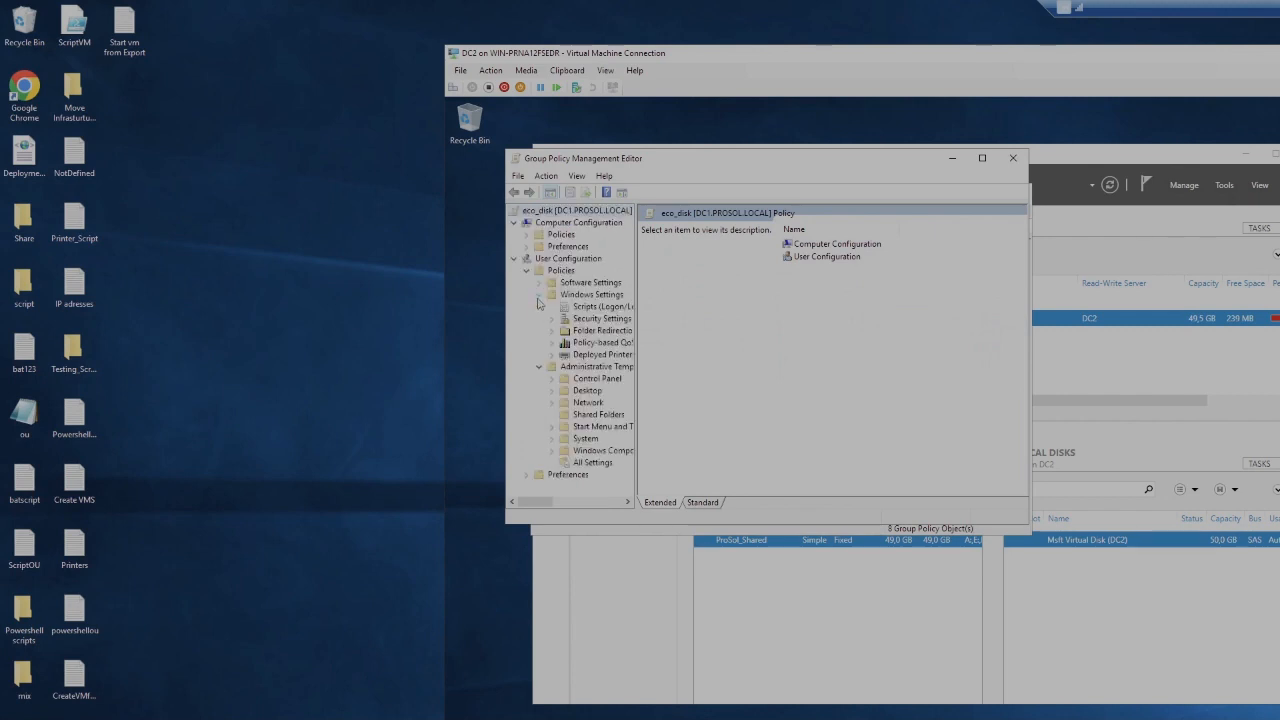
left_click(539, 283)
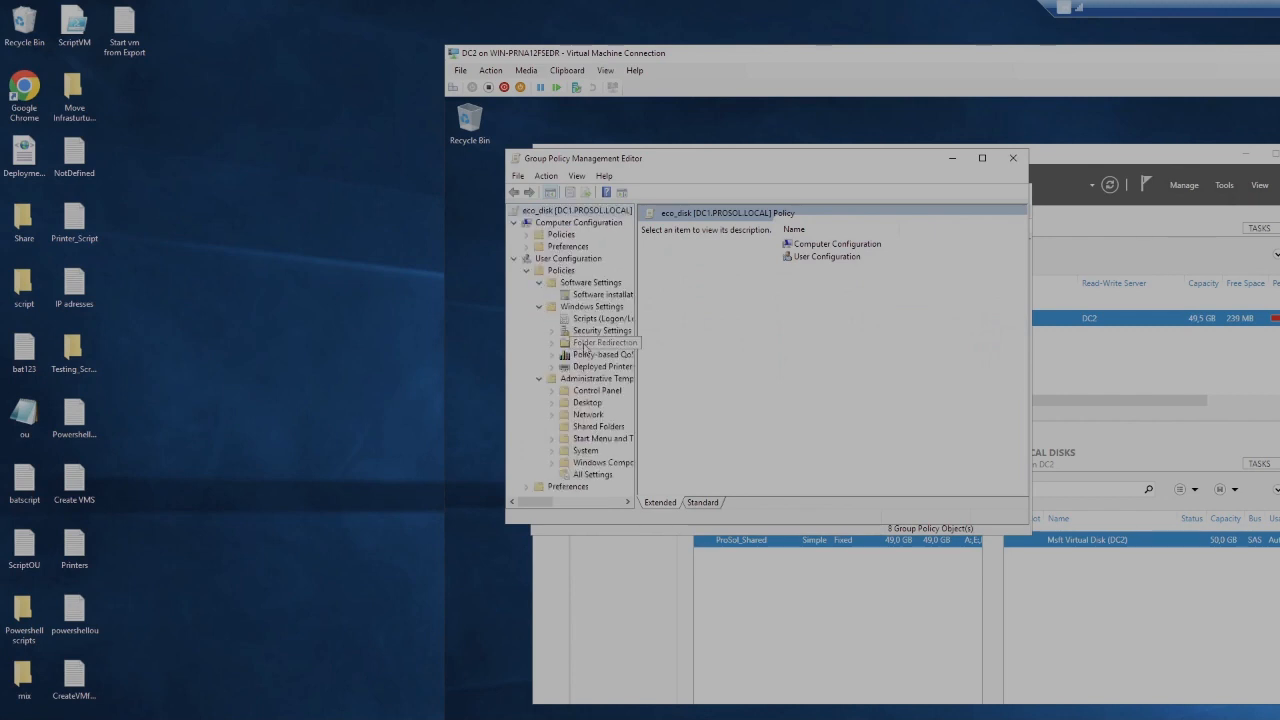
scroll(588, 368, "down", 2)
scroll(546, 366, "up", 2)
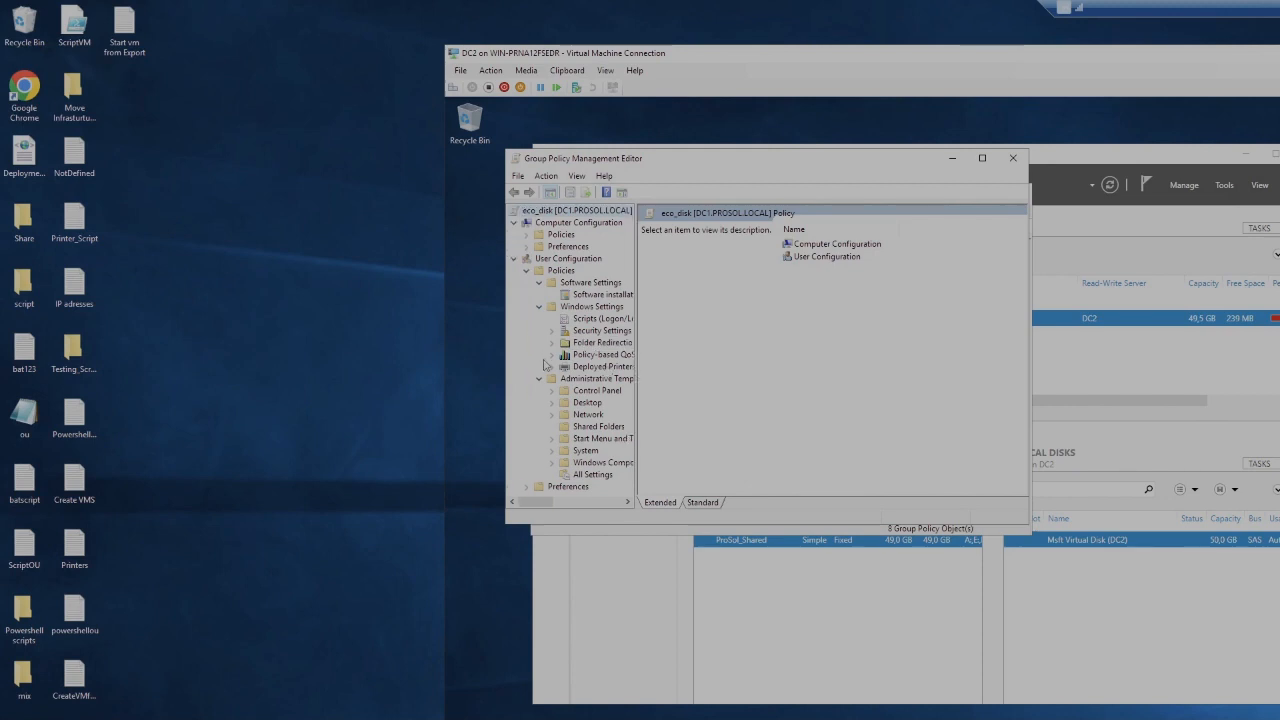
Start a new mapped drive in Drive Maps, under the Windows Settings of the User Configuration preferences
left_click(528, 487)
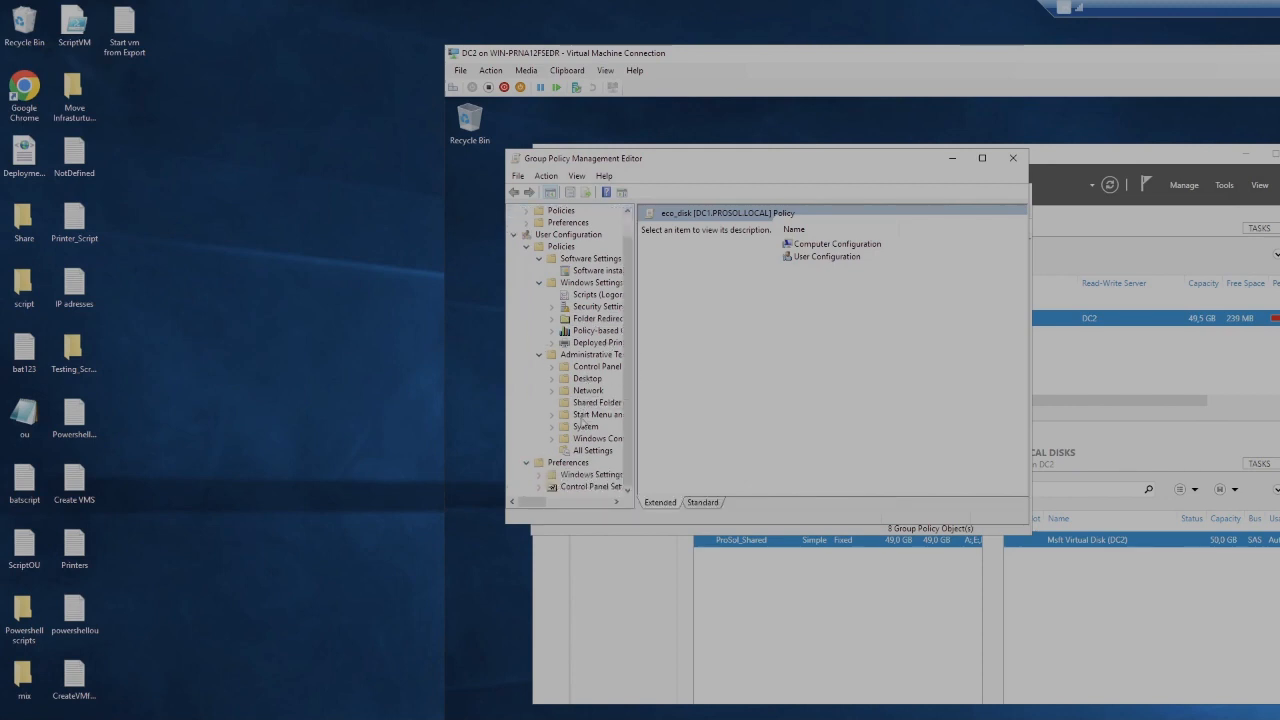
left_click(539, 474)
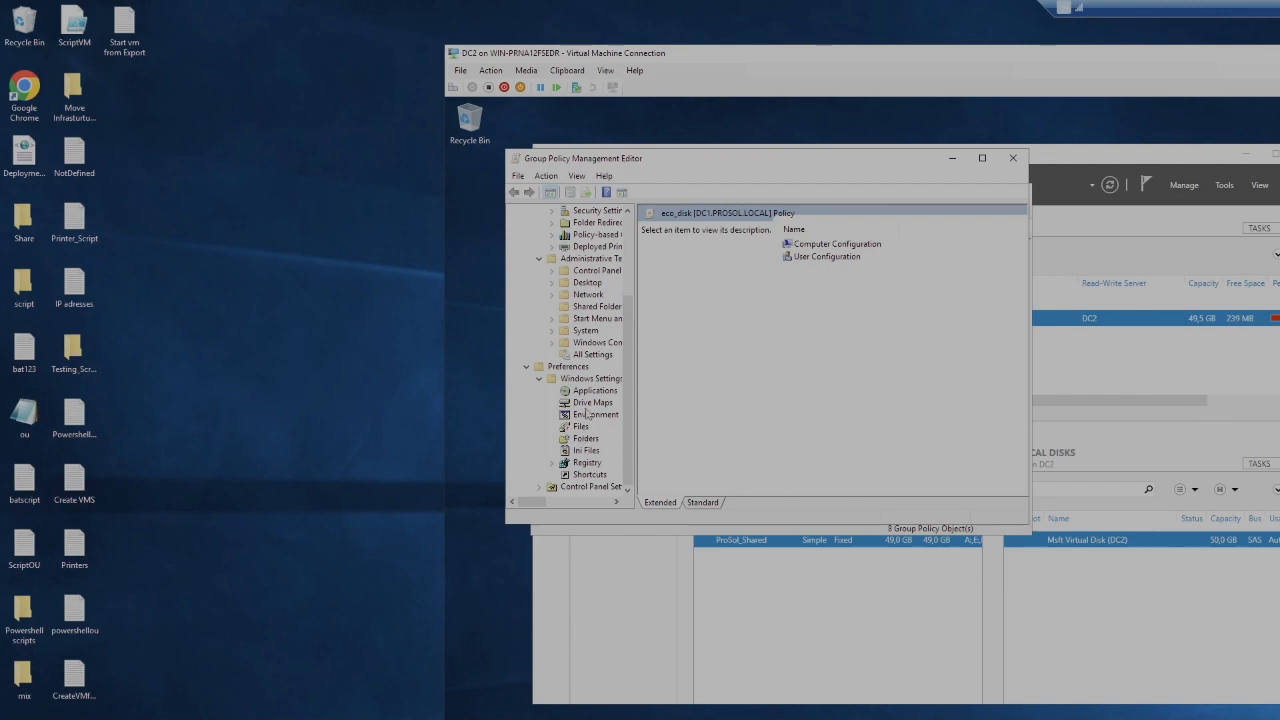
left_click(590, 402)
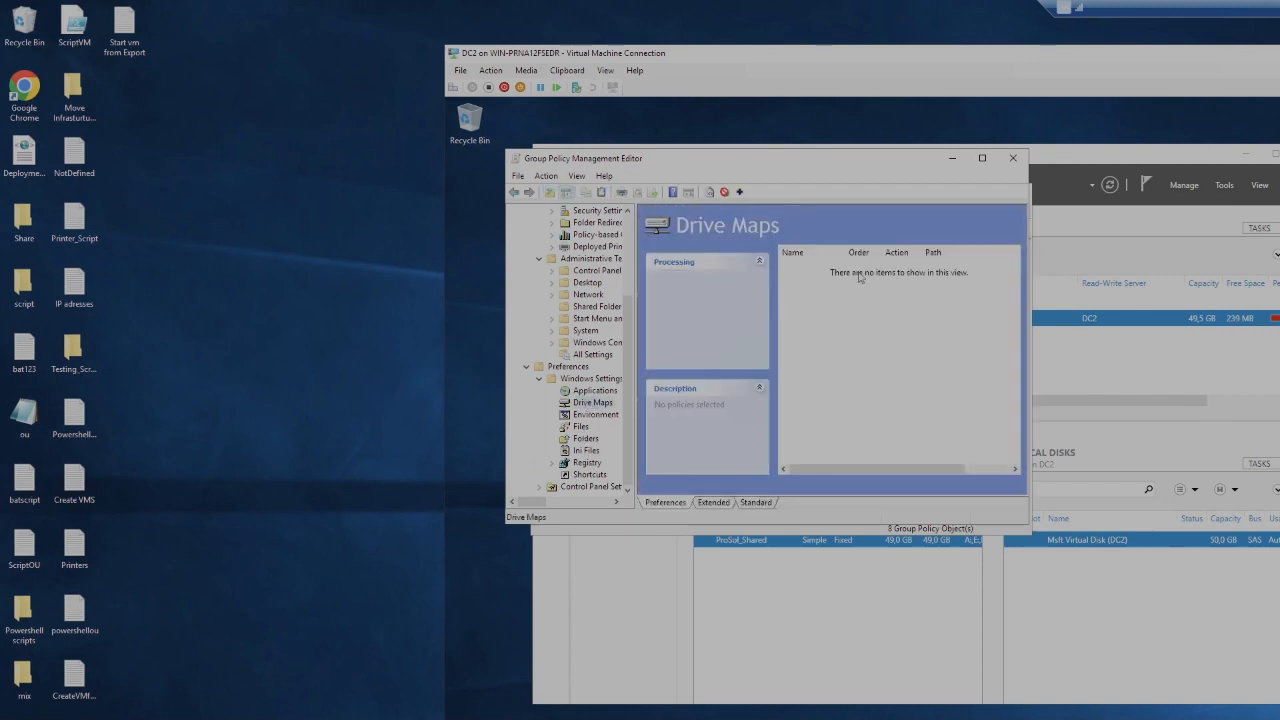
right_click(871, 315)
mouse_move(889, 318)
left_click(1000, 322)
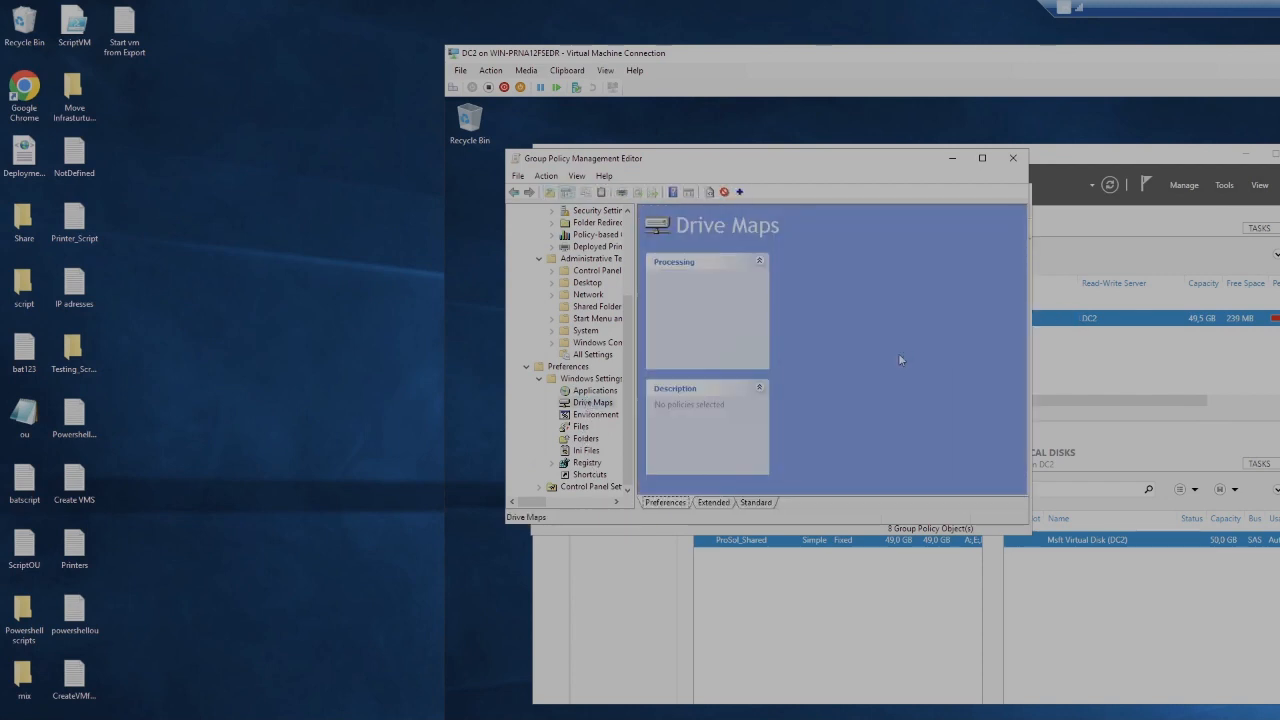
left_click(879, 242)
left_click(878, 268)
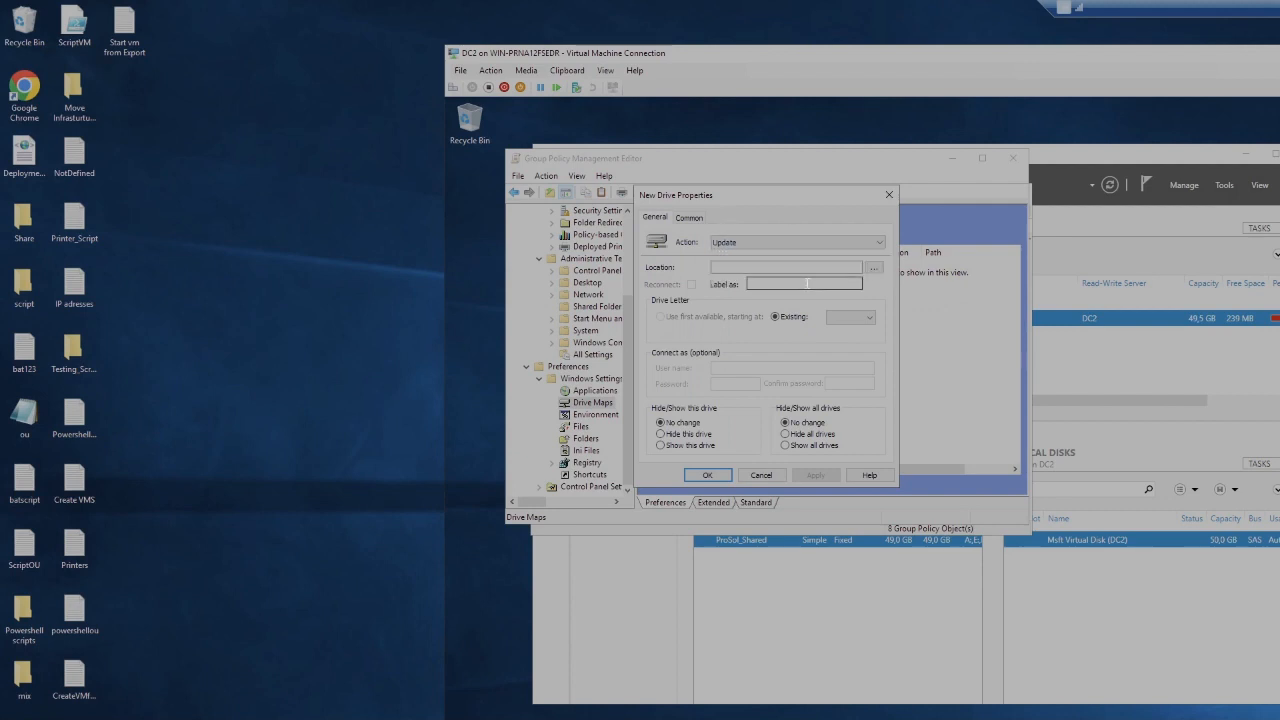
Look through the custom and advanced directory search for the drive location, with the ProSol.local and Entire Directory scopes
left_click(878, 270)
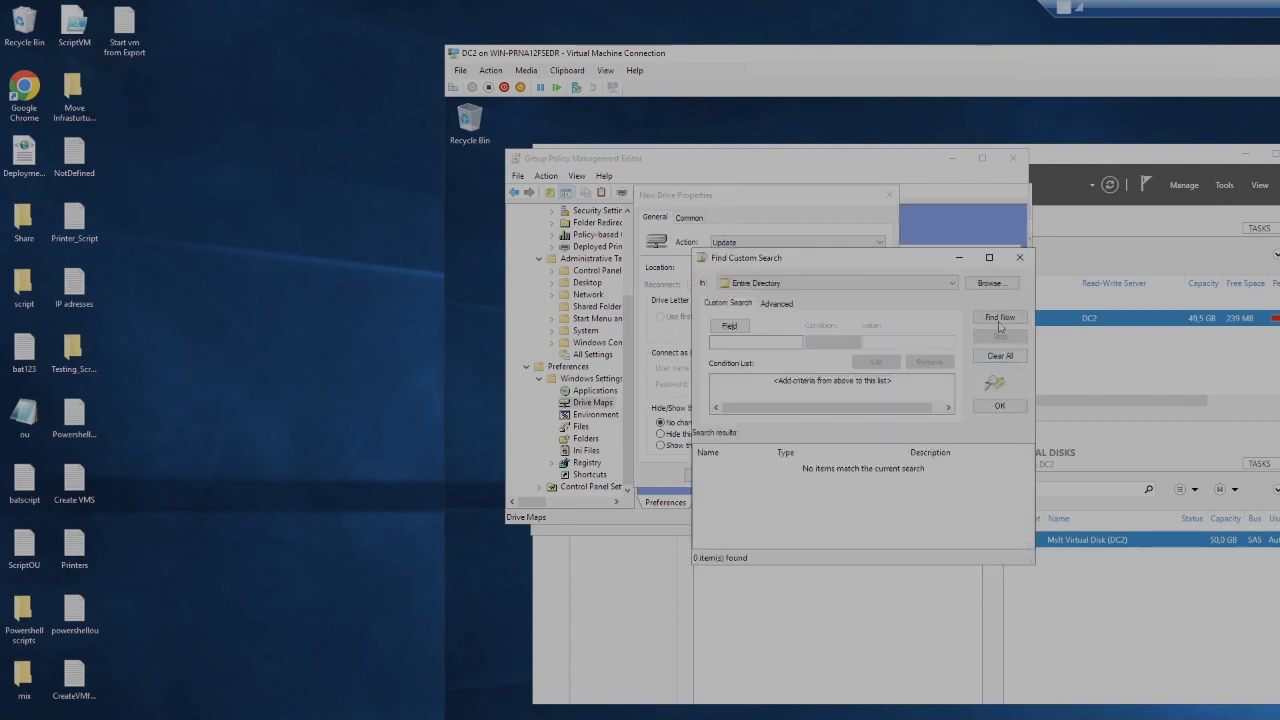
left_click(836, 283)
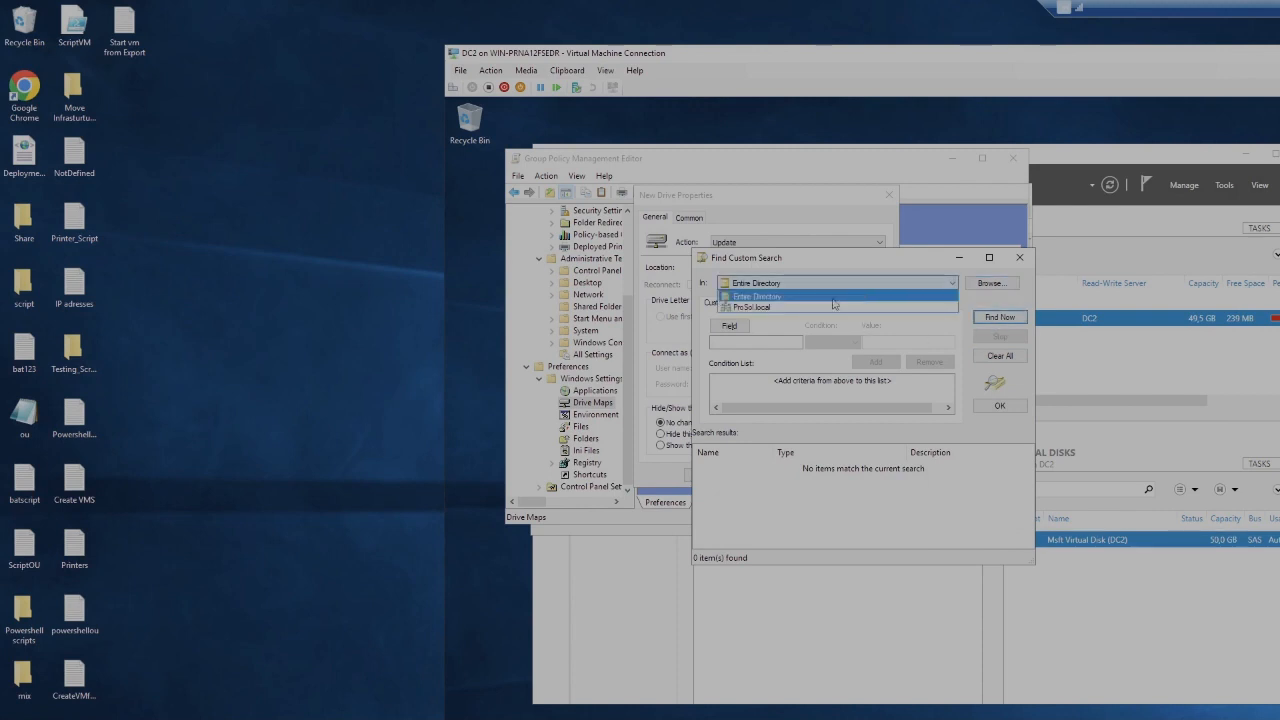
left_click(789, 307)
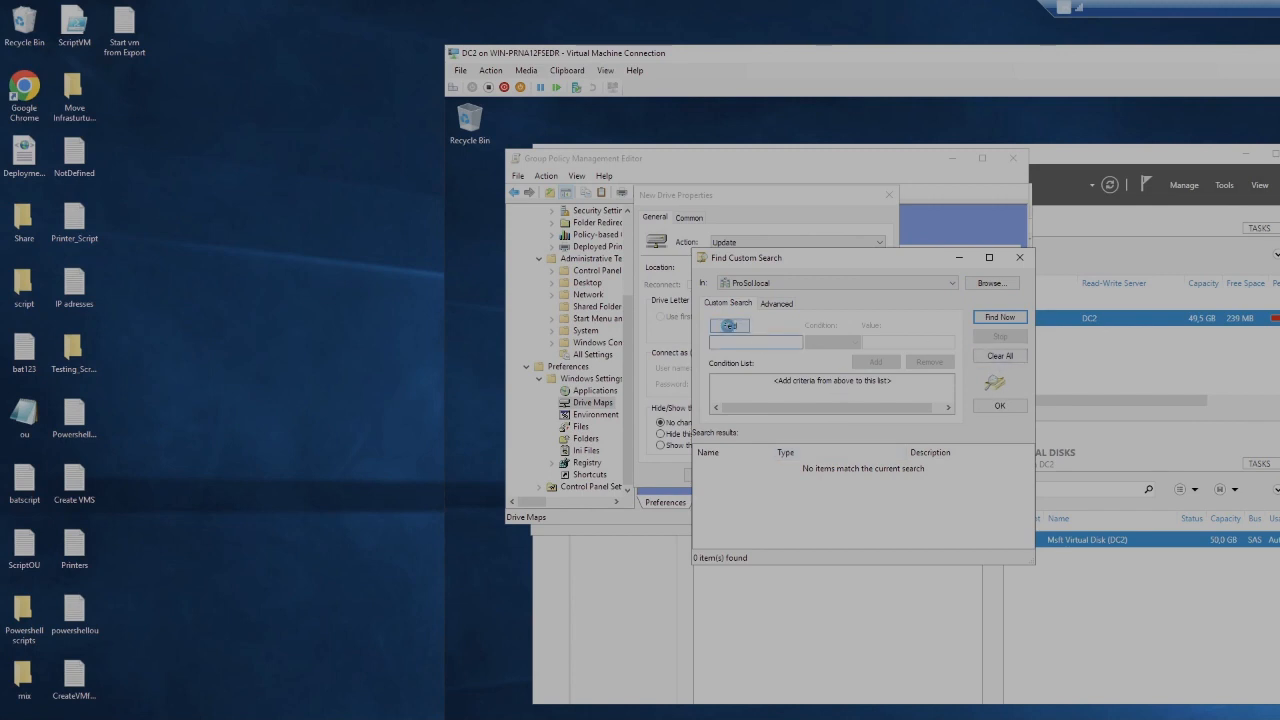
left_click(729, 325)
left_click(777, 305)
left_click(805, 284)
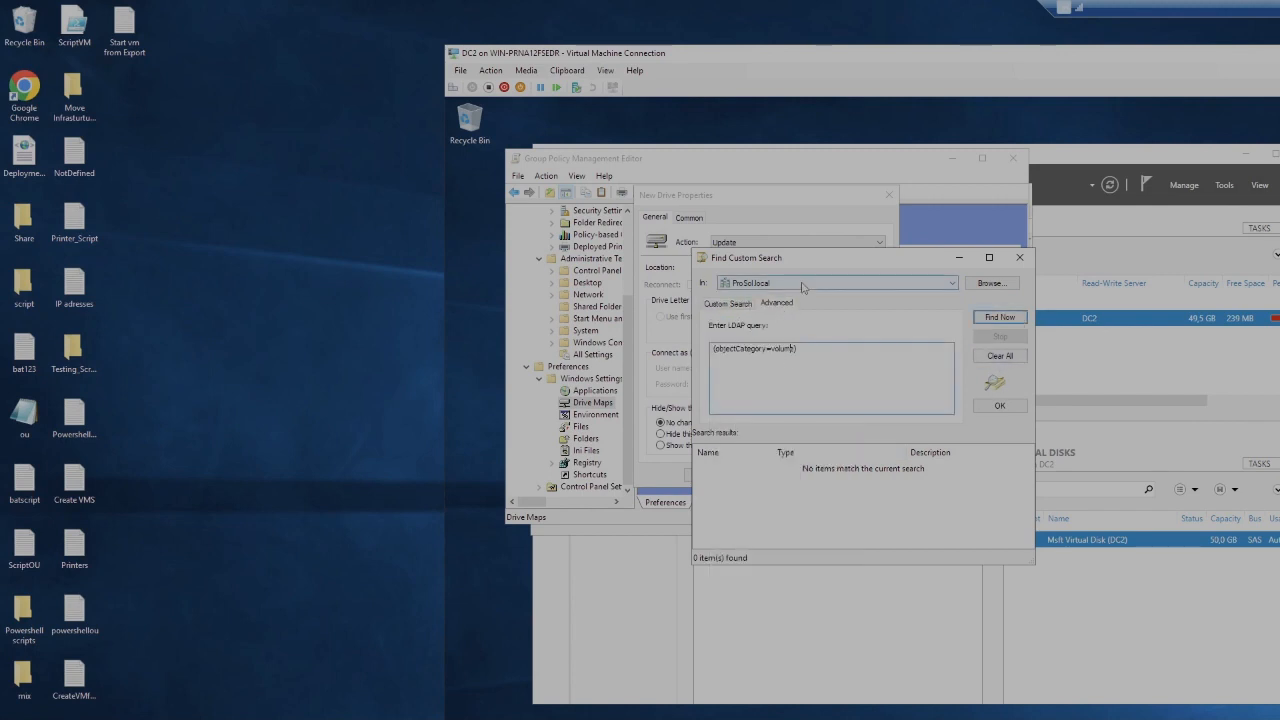
left_click(775, 297)
left_click(738, 309)
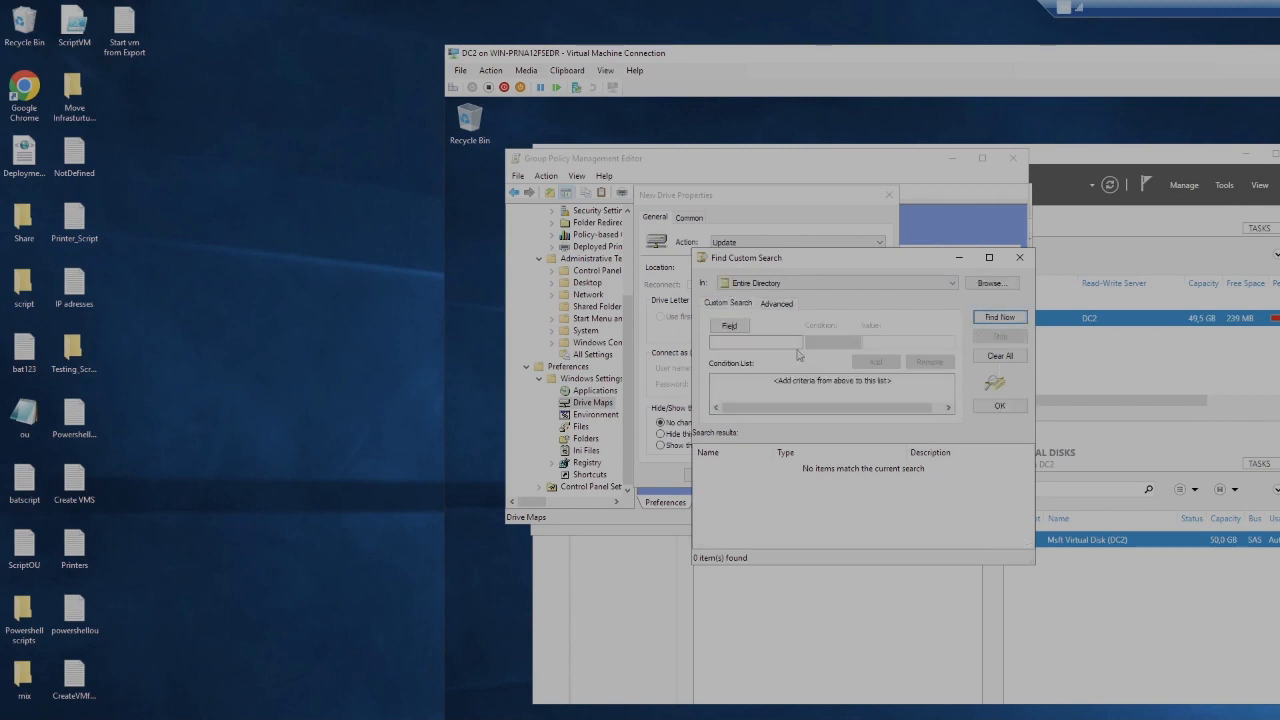
left_click(752, 340)
left_click(777, 304)
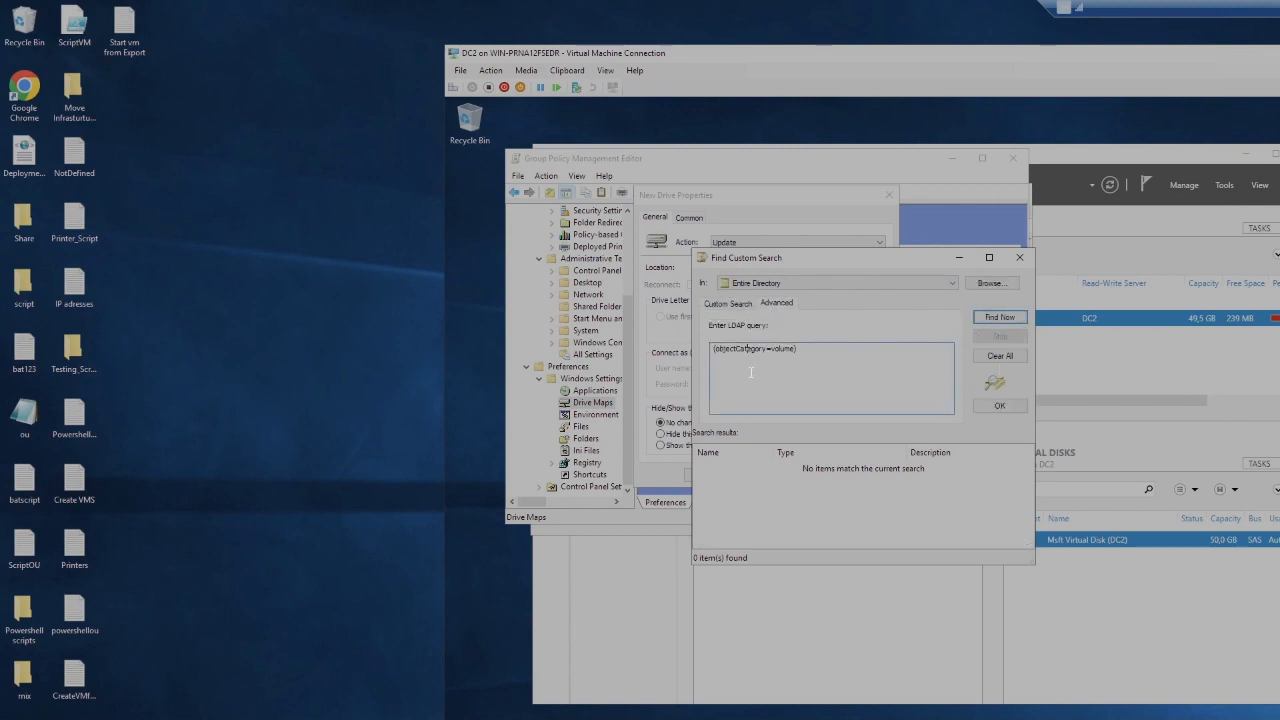
left_click(746, 308)
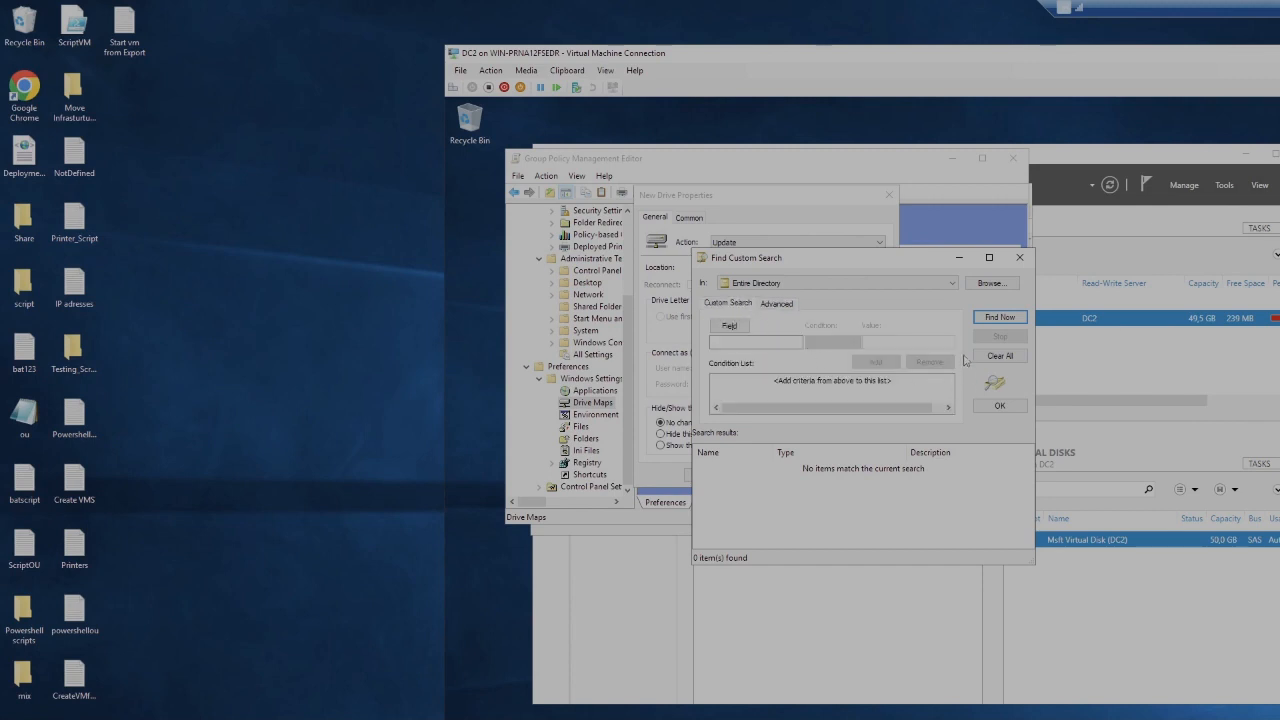
left_click(1019, 257)
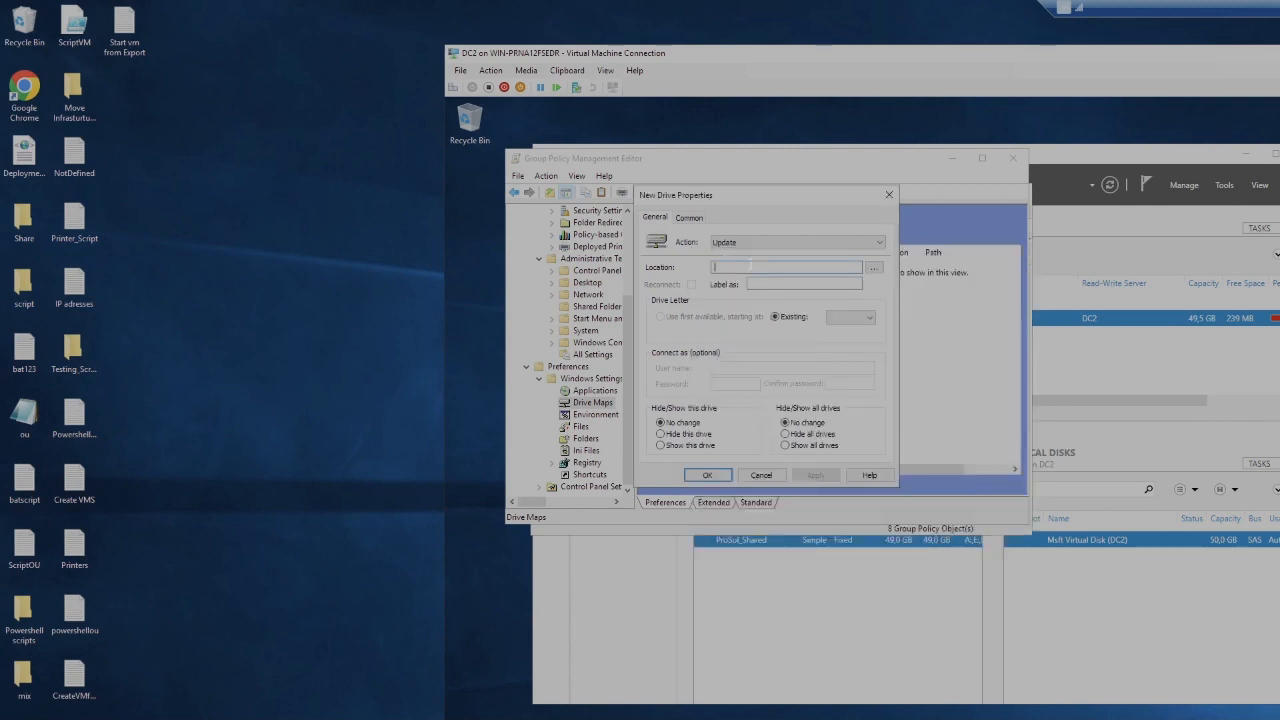
In File Explorer, share the Economy (A:) drive through Advanced Sharing under the share name Eco_Disk
left_click(640, 718)
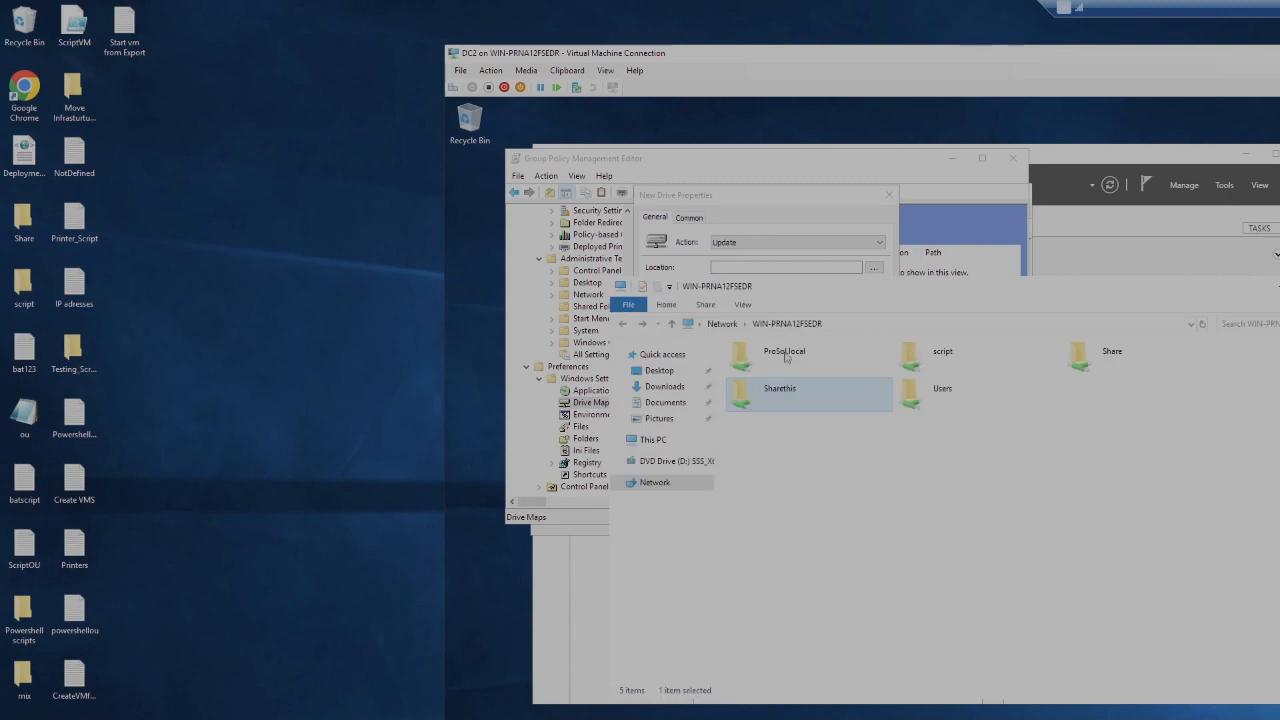
left_click(655, 441)
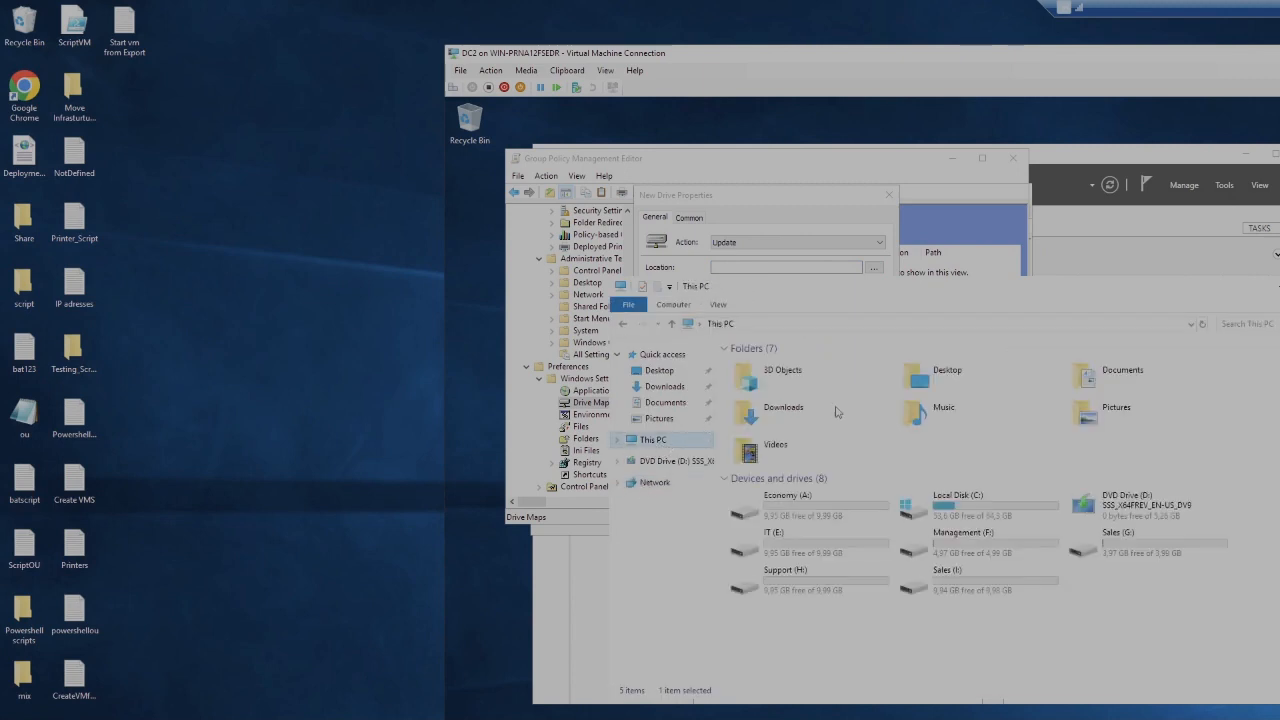
right_click(802, 507)
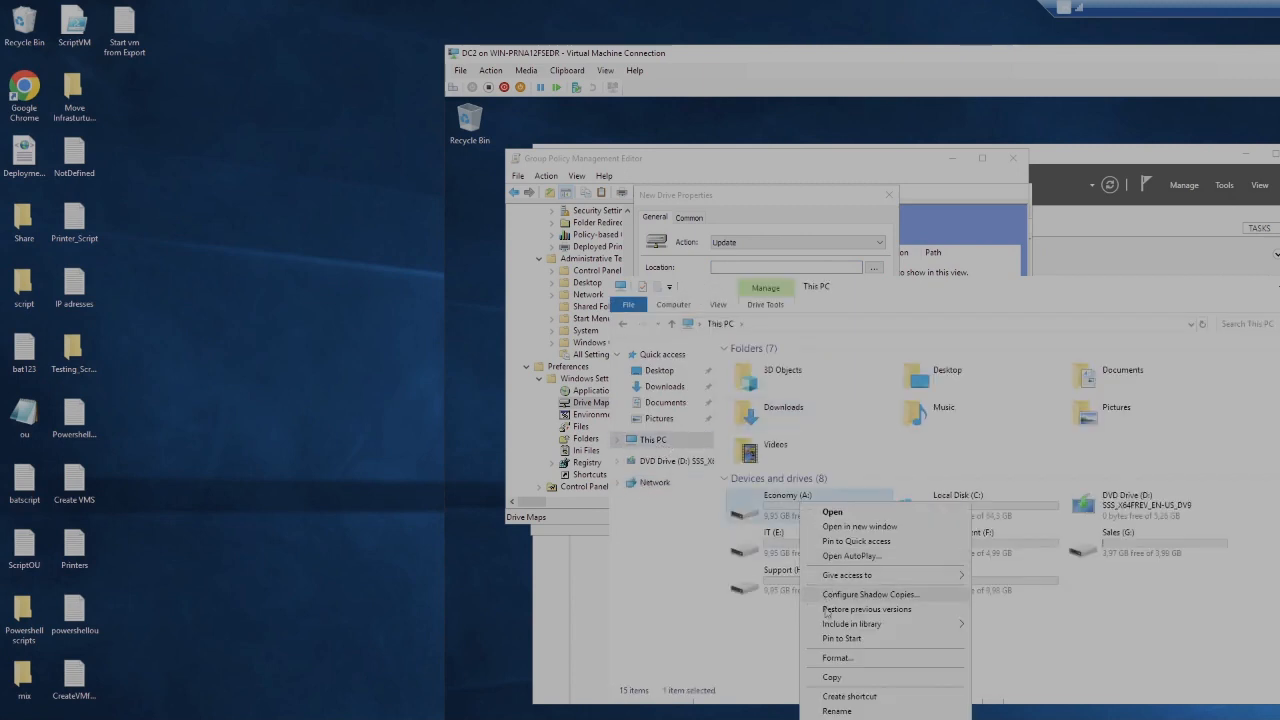
left_click(850, 719)
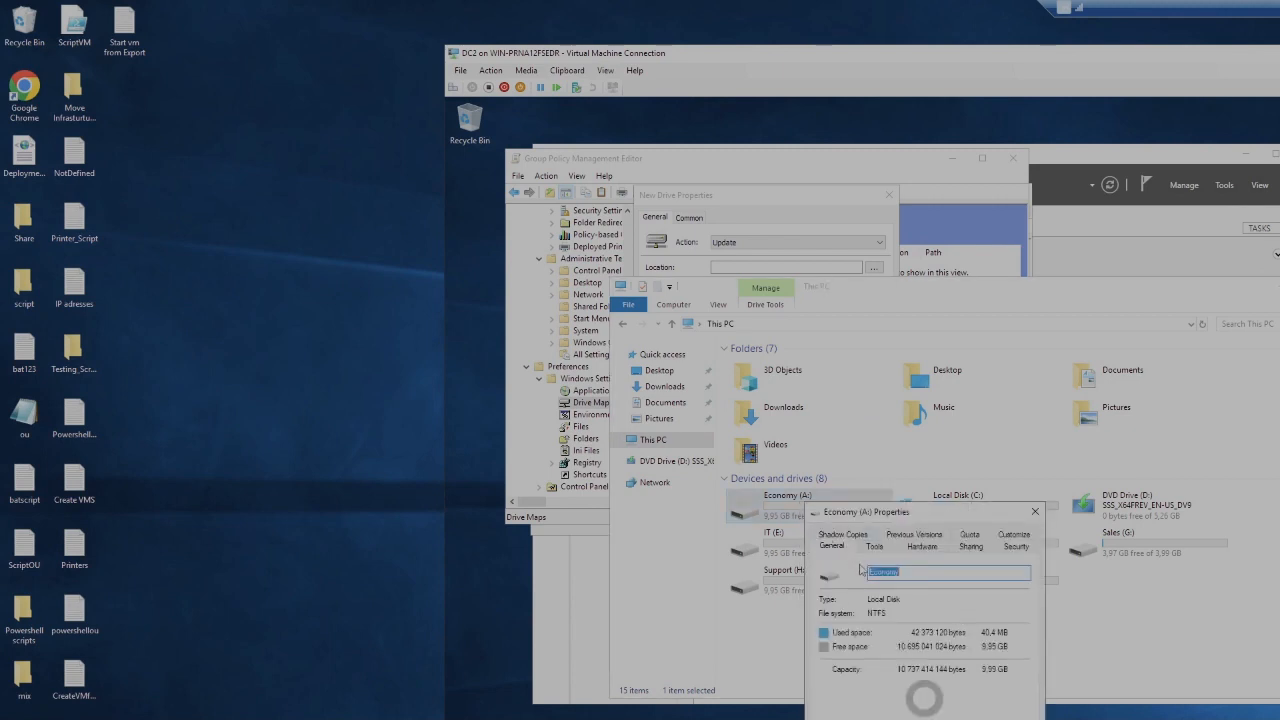
left_click(970, 547)
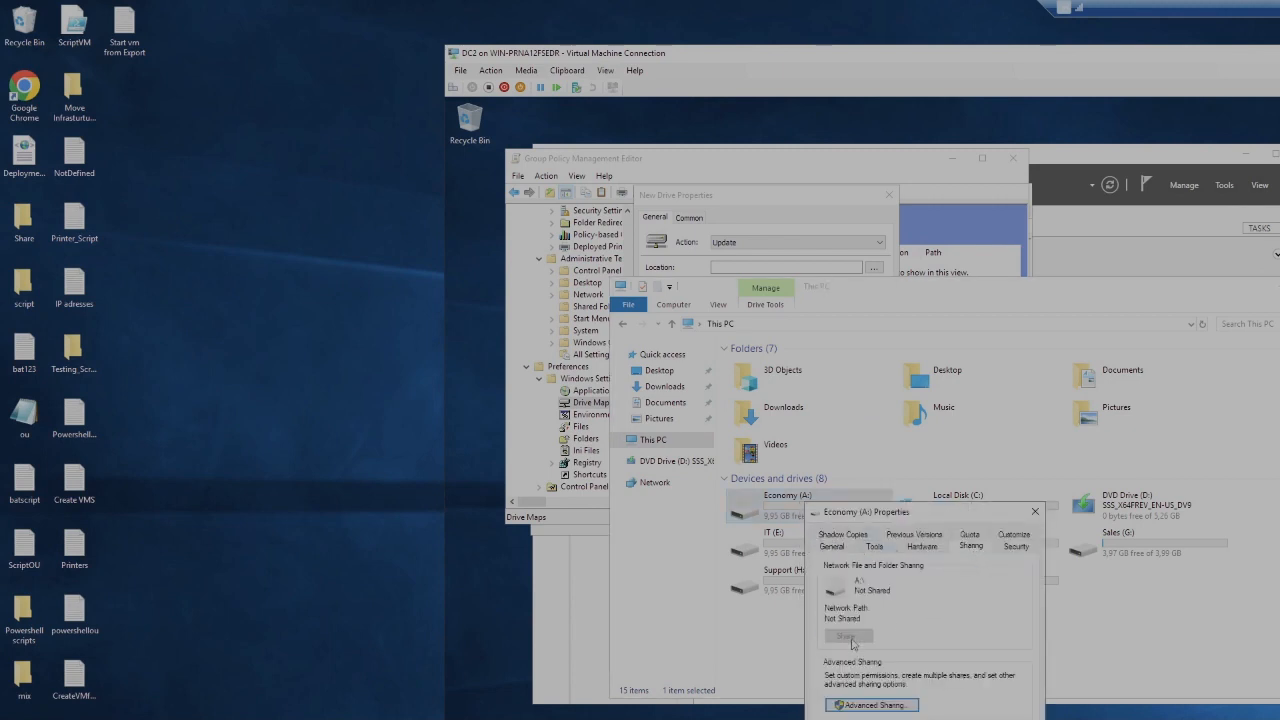
left_click(860, 706)
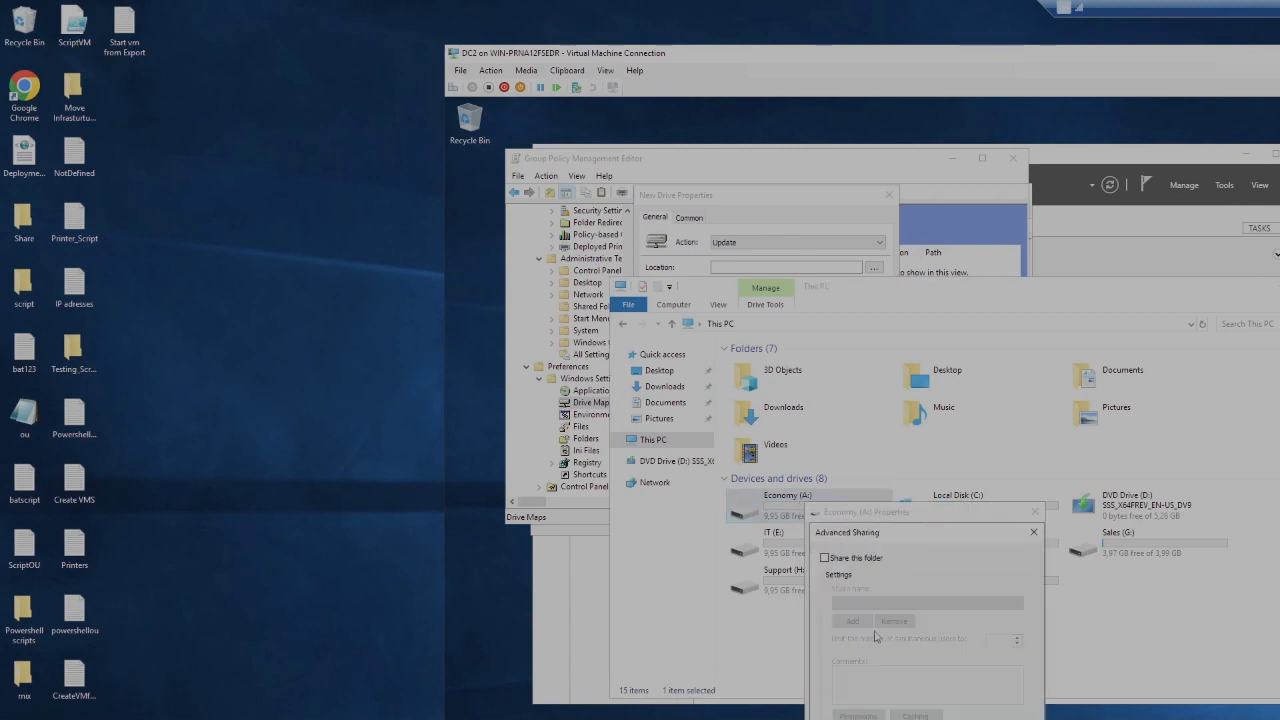
left_click(848, 560)
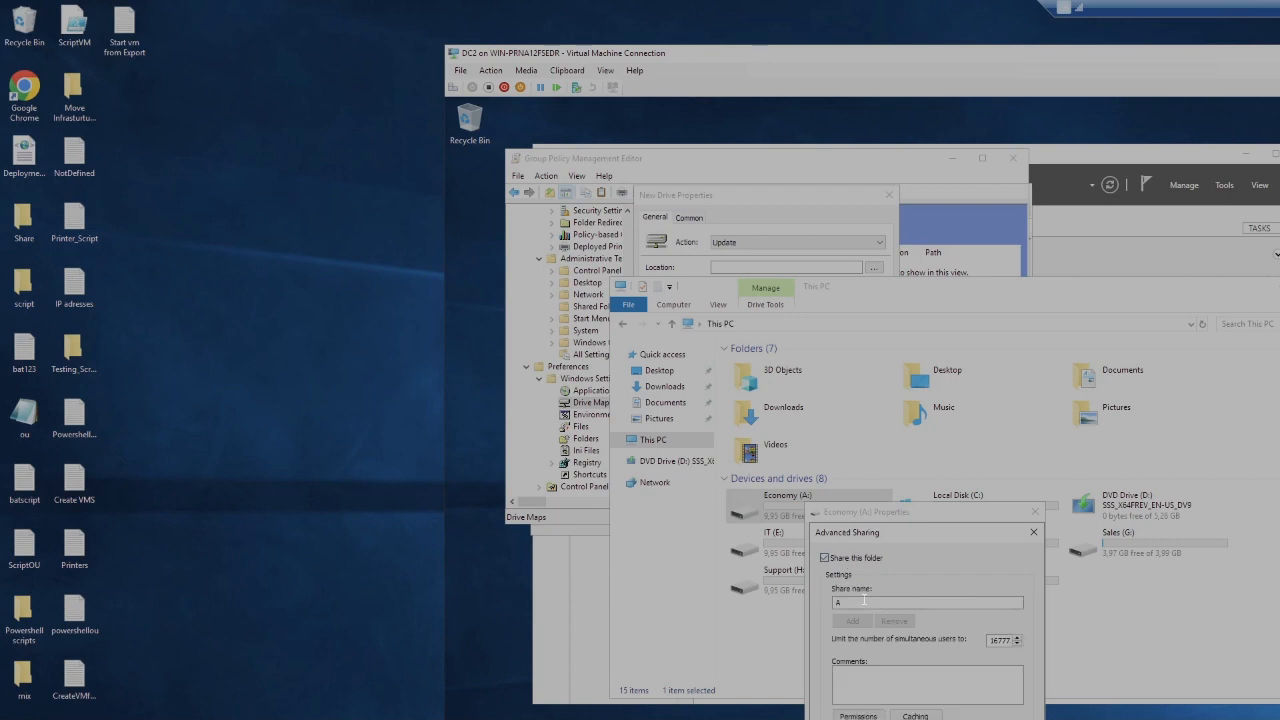
double_click(864, 600)
left_click(1005, 719)
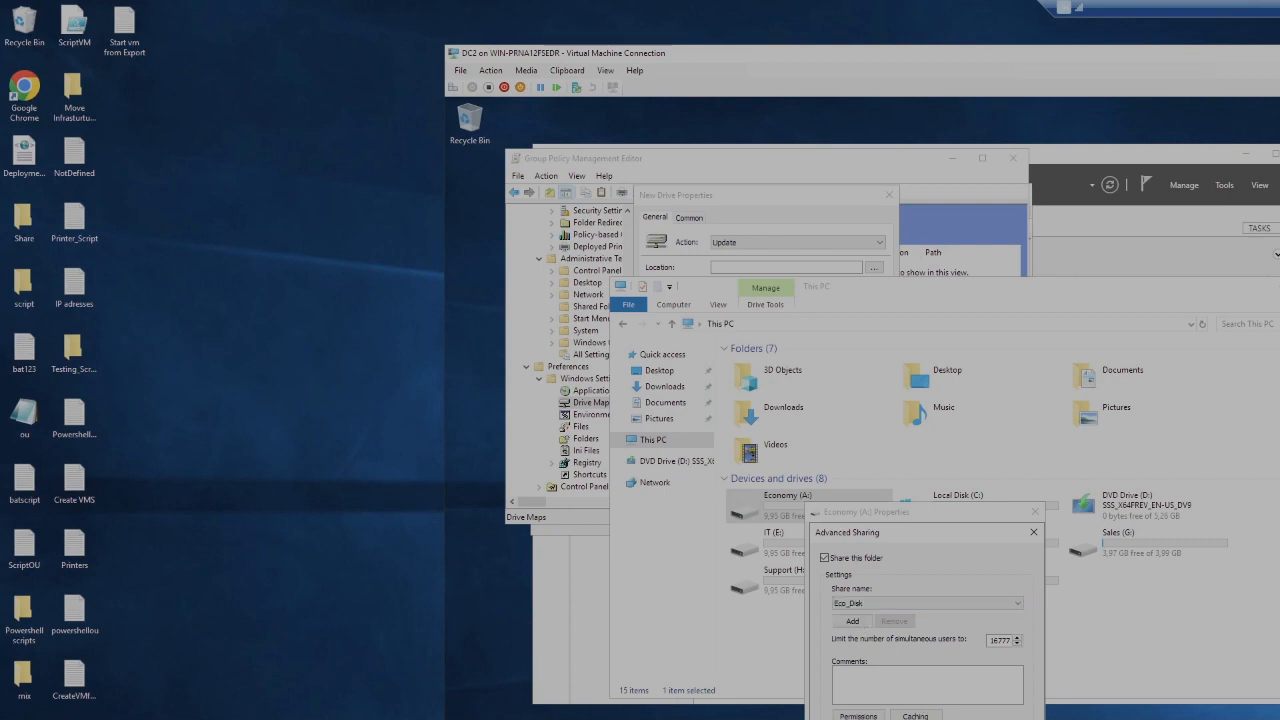
Try to replace Everyone in the Eco_Disk share permissions with a ProSol.local group, checking the names Eco and Economy
left_click(858, 715)
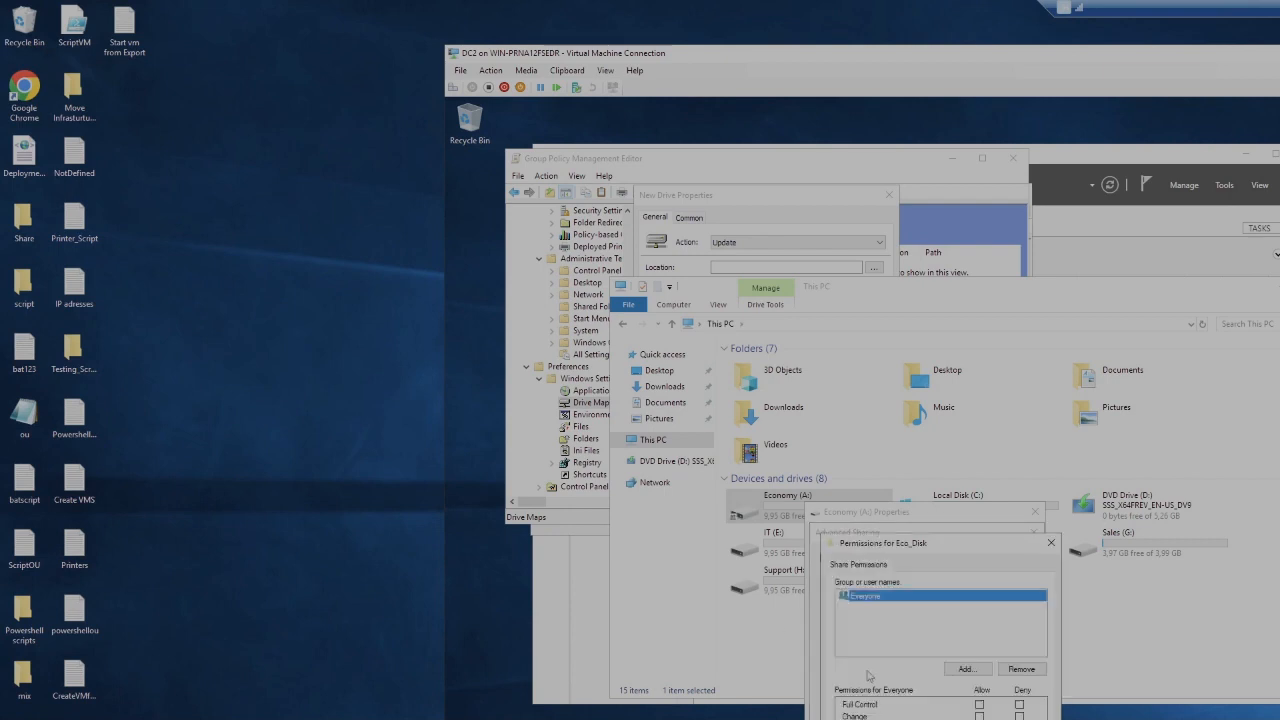
left_click(1020, 669)
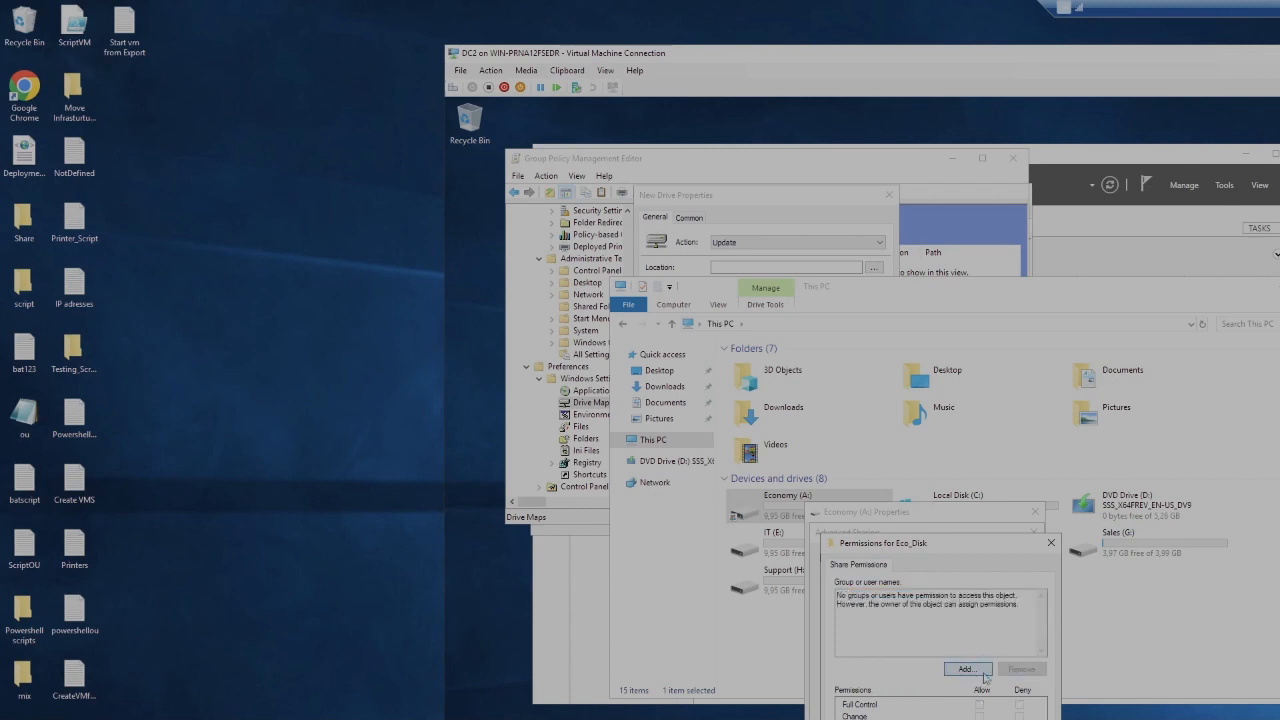
left_click(965, 669)
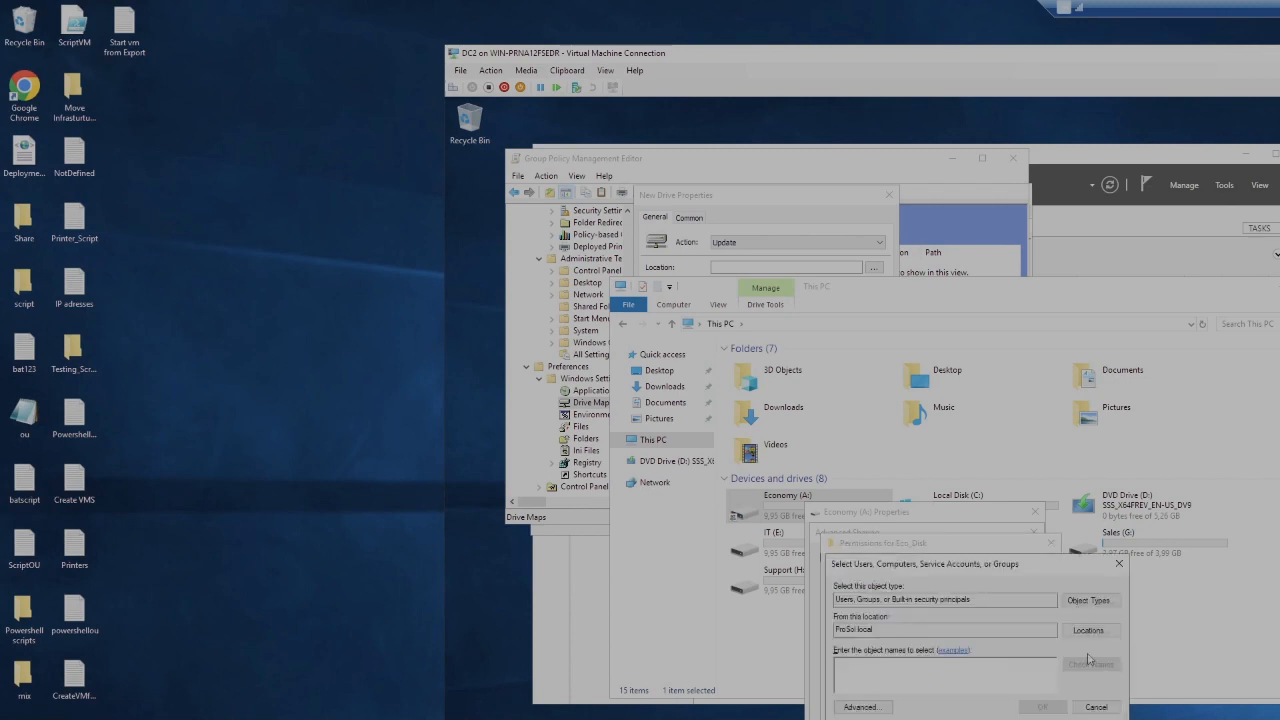
type("Eco")
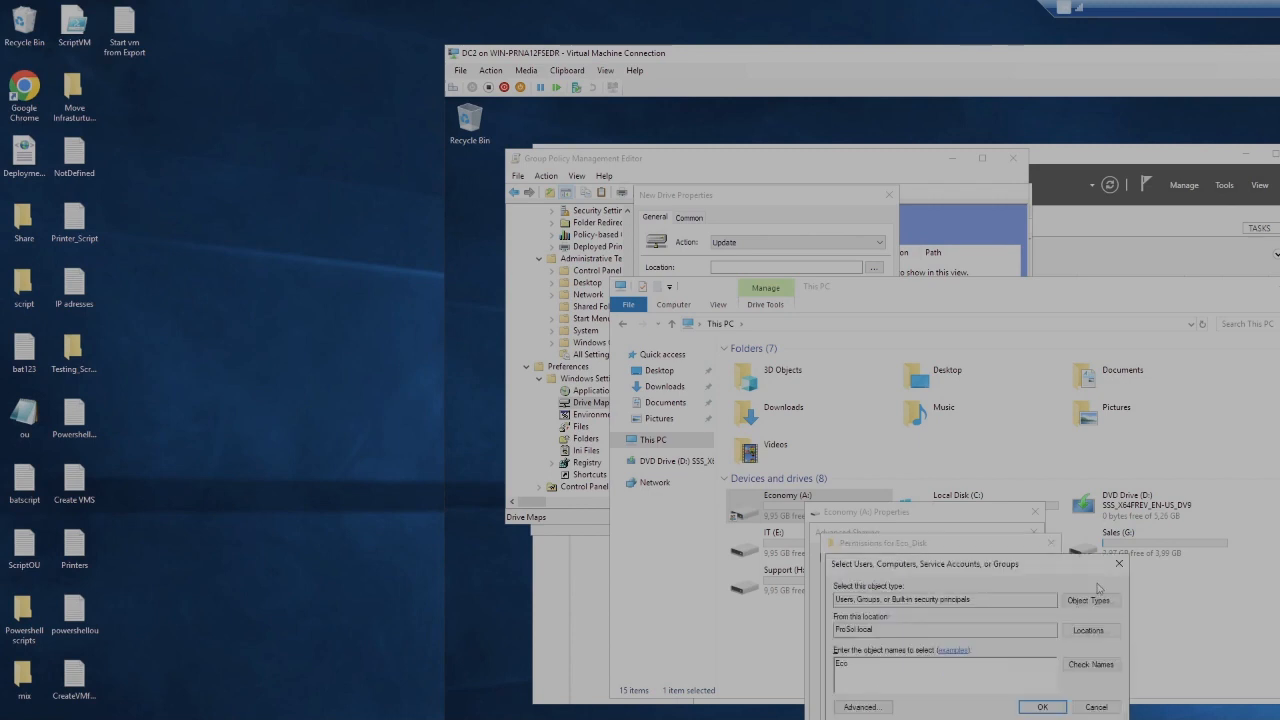
left_click(1091, 664)
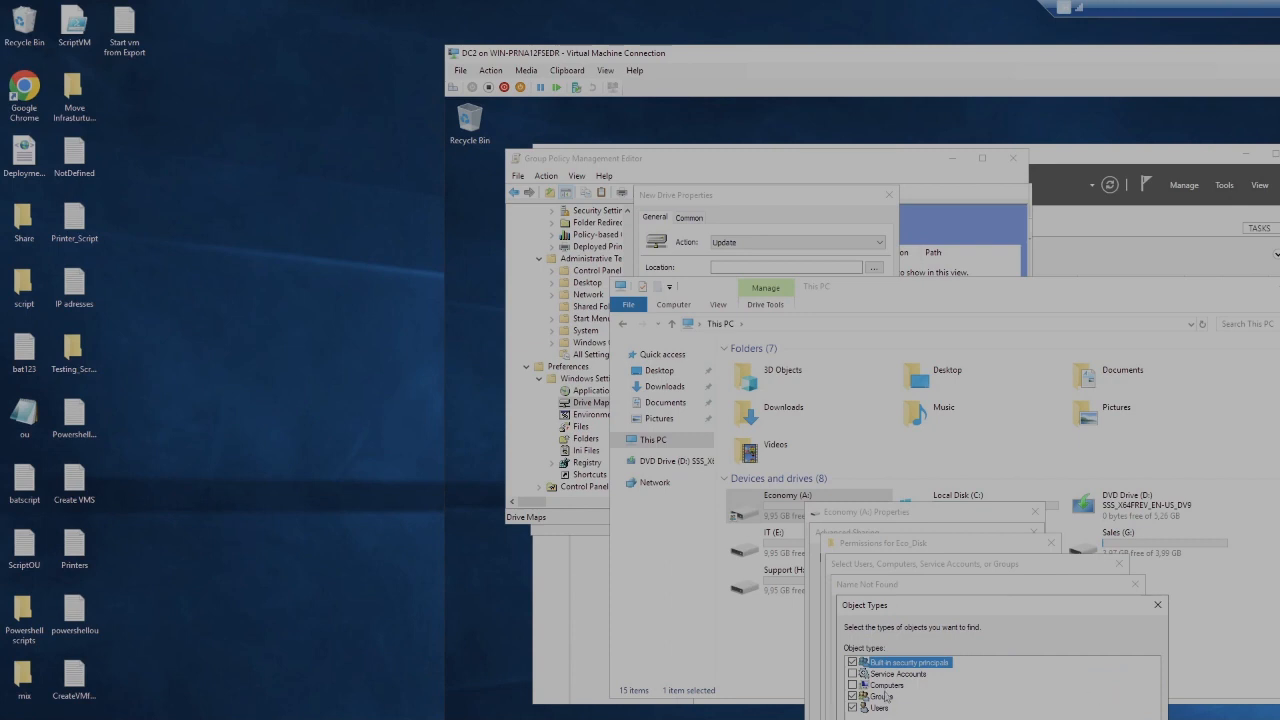
left_click(1157, 605)
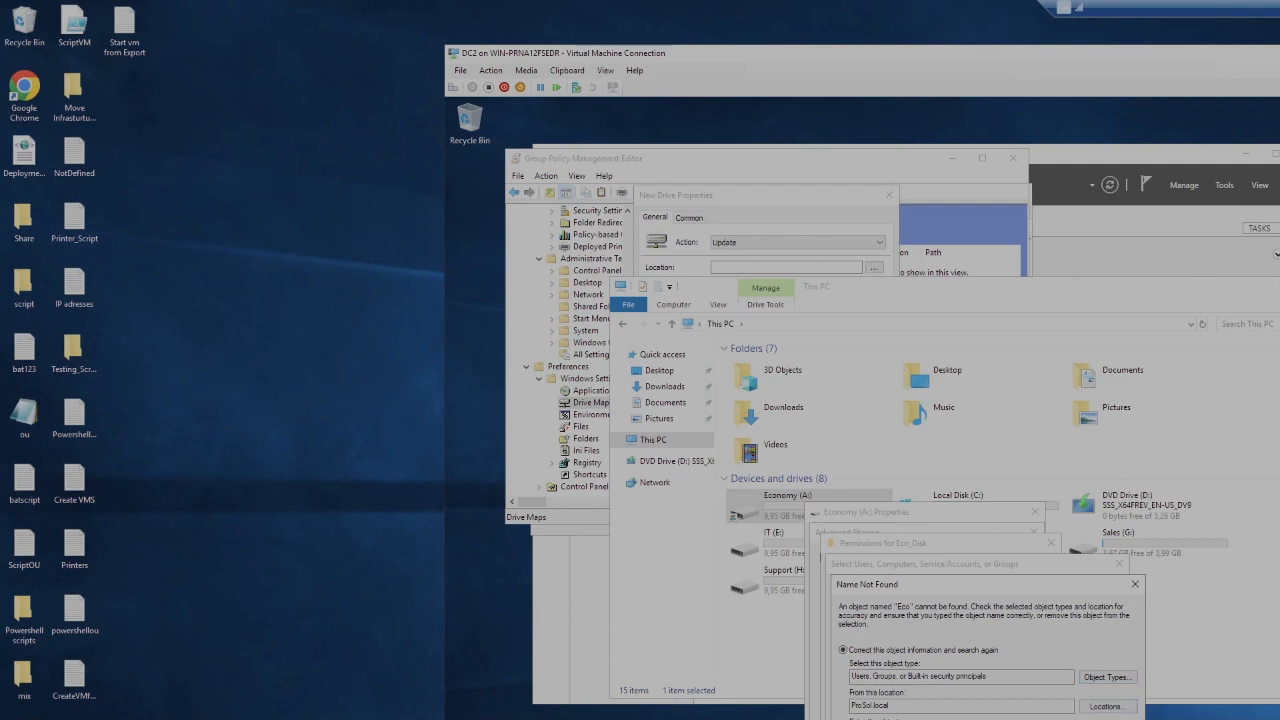
key("Escape")
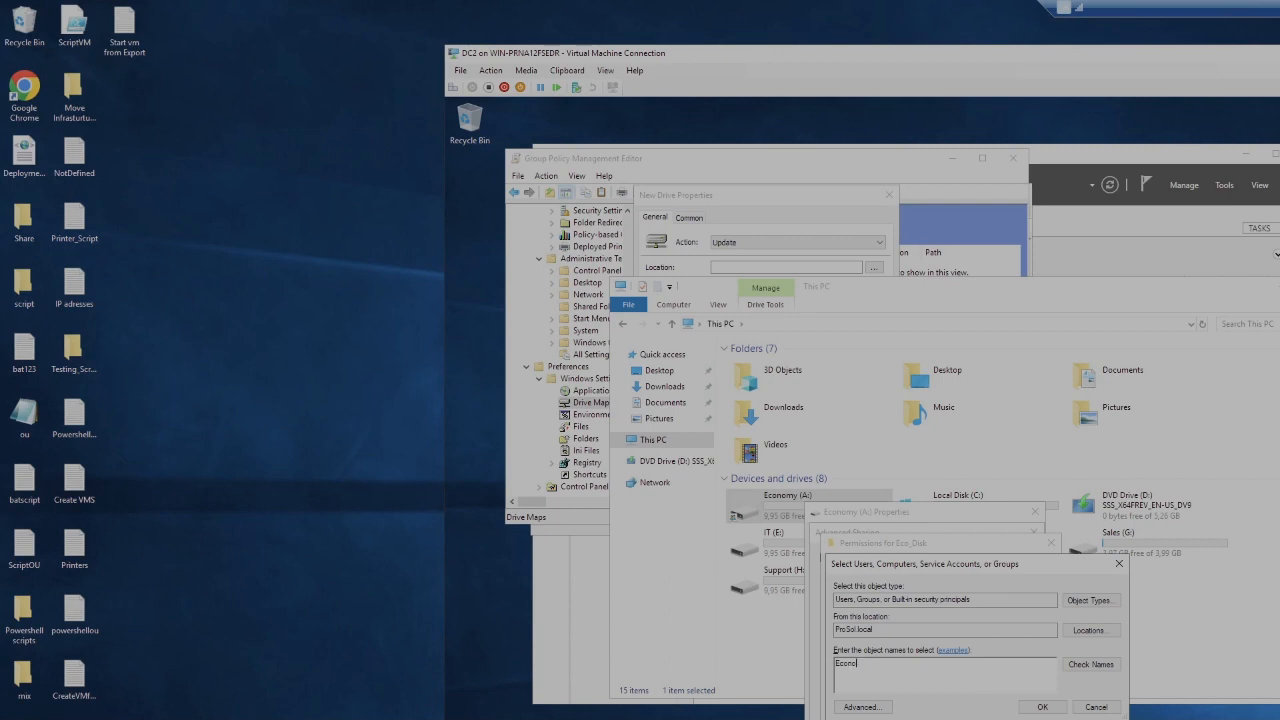
left_click(1090, 664)
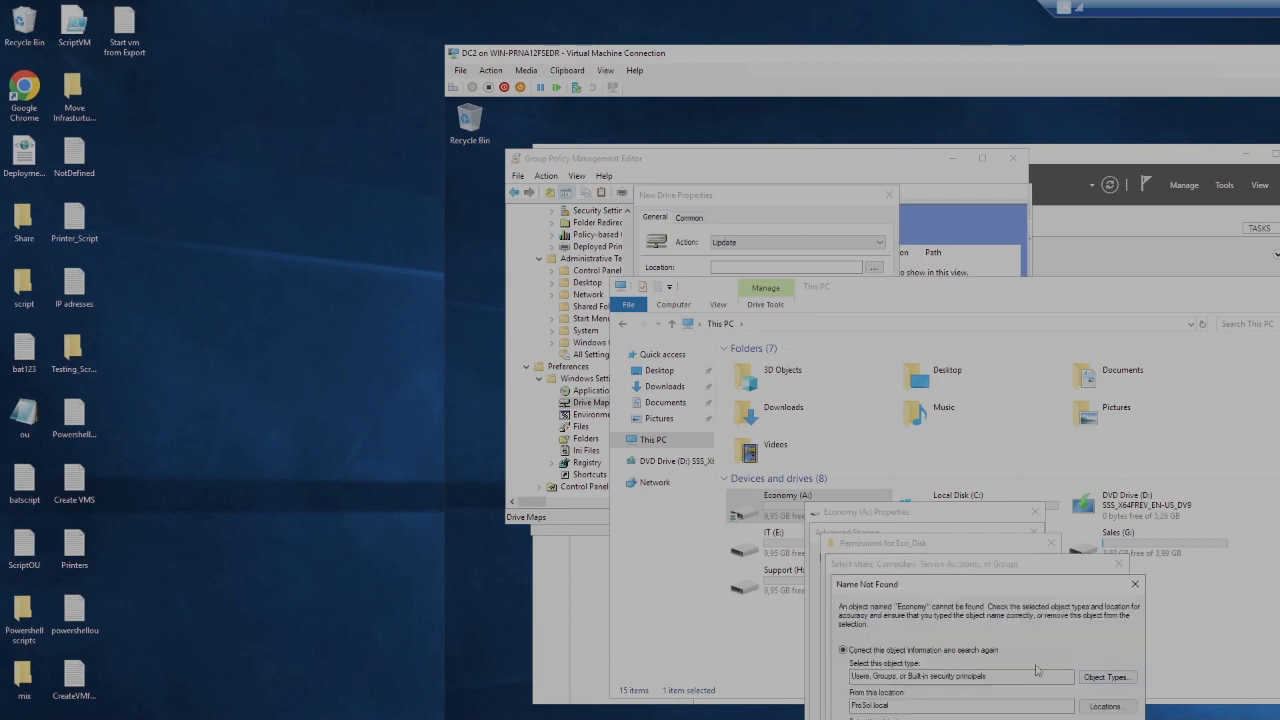
key("Escape")
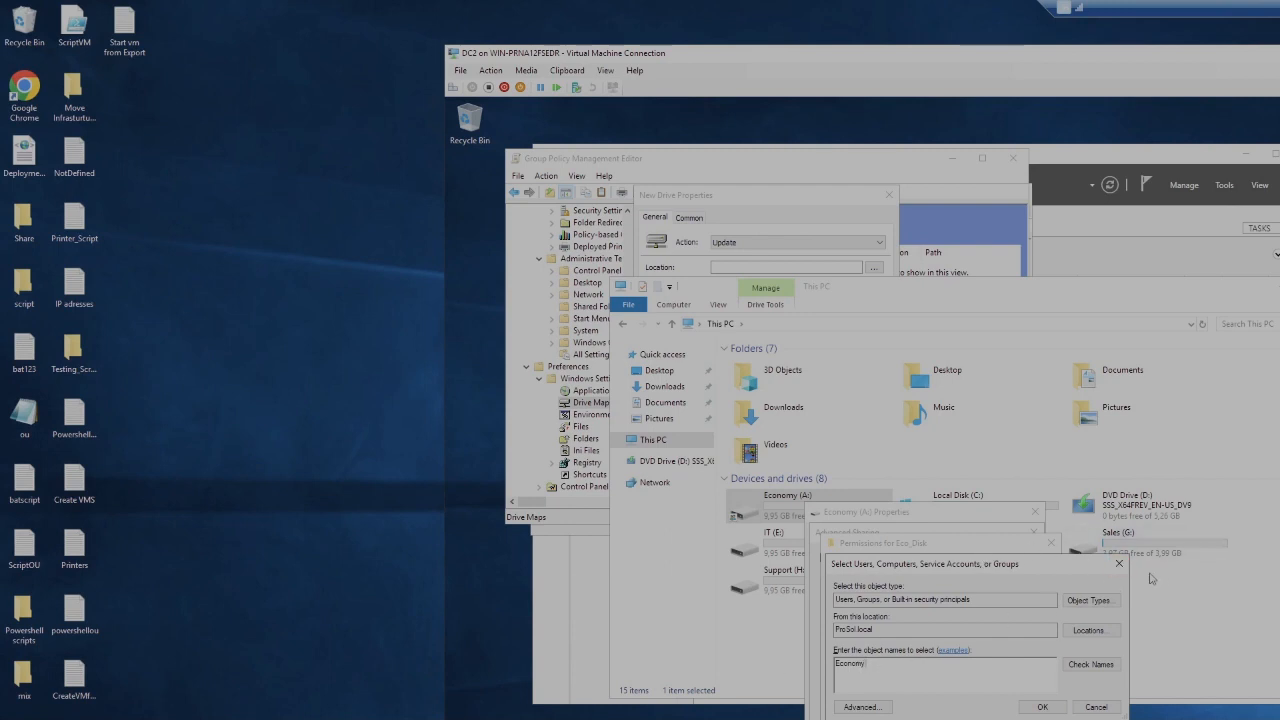
left_click(1119, 564)
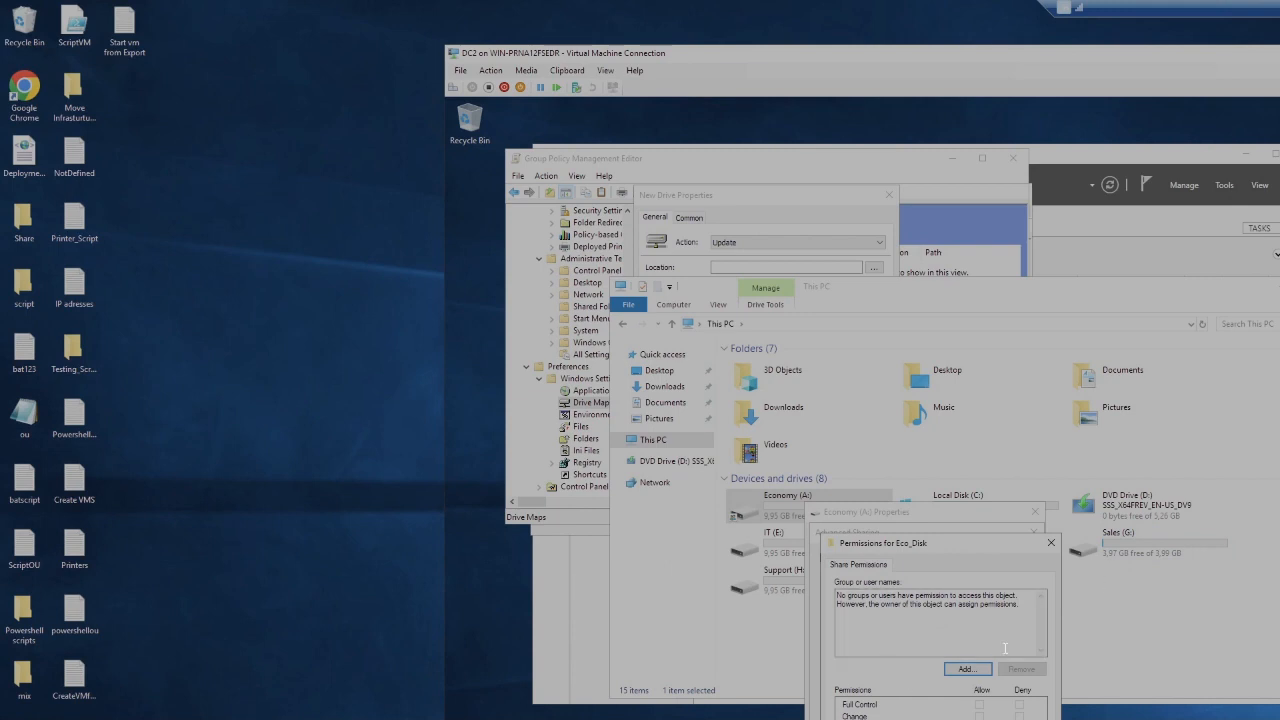
left_click(876, 604)
left_click(1051, 543)
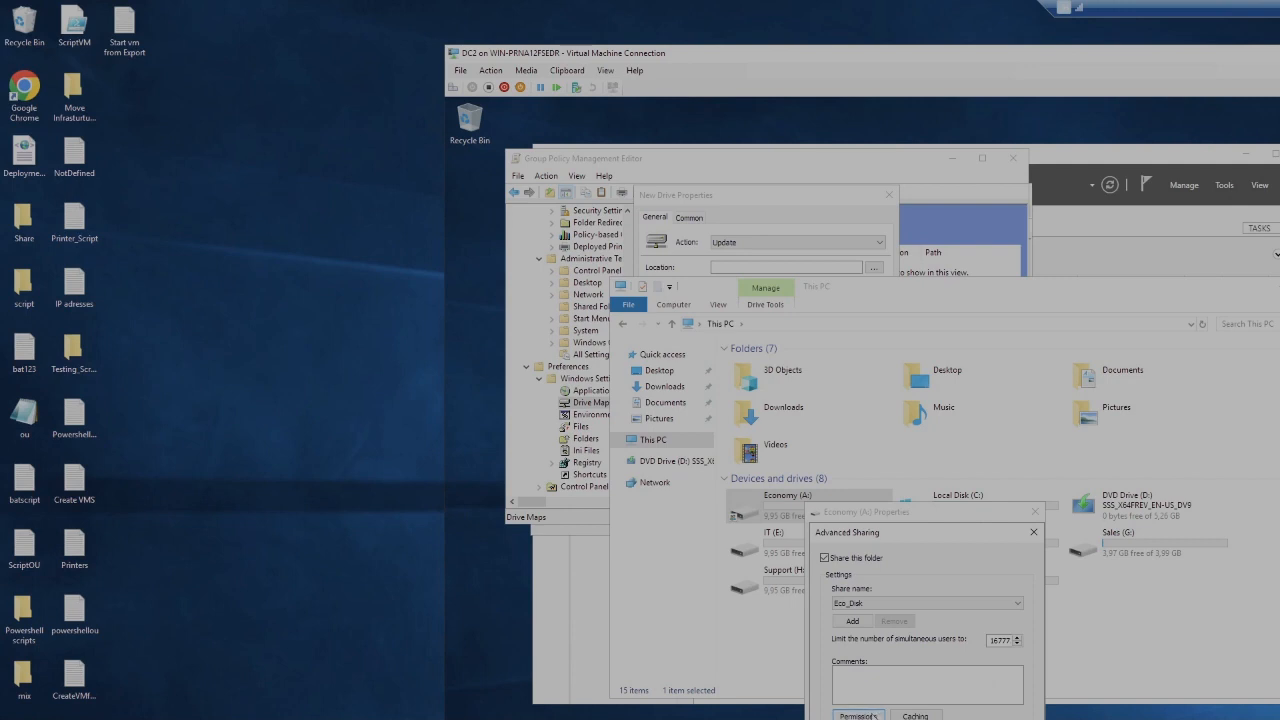
Close the Economy drive's properties and File Explorer, discard the new mapped drive and exit the policy editor
left_click(1034, 532)
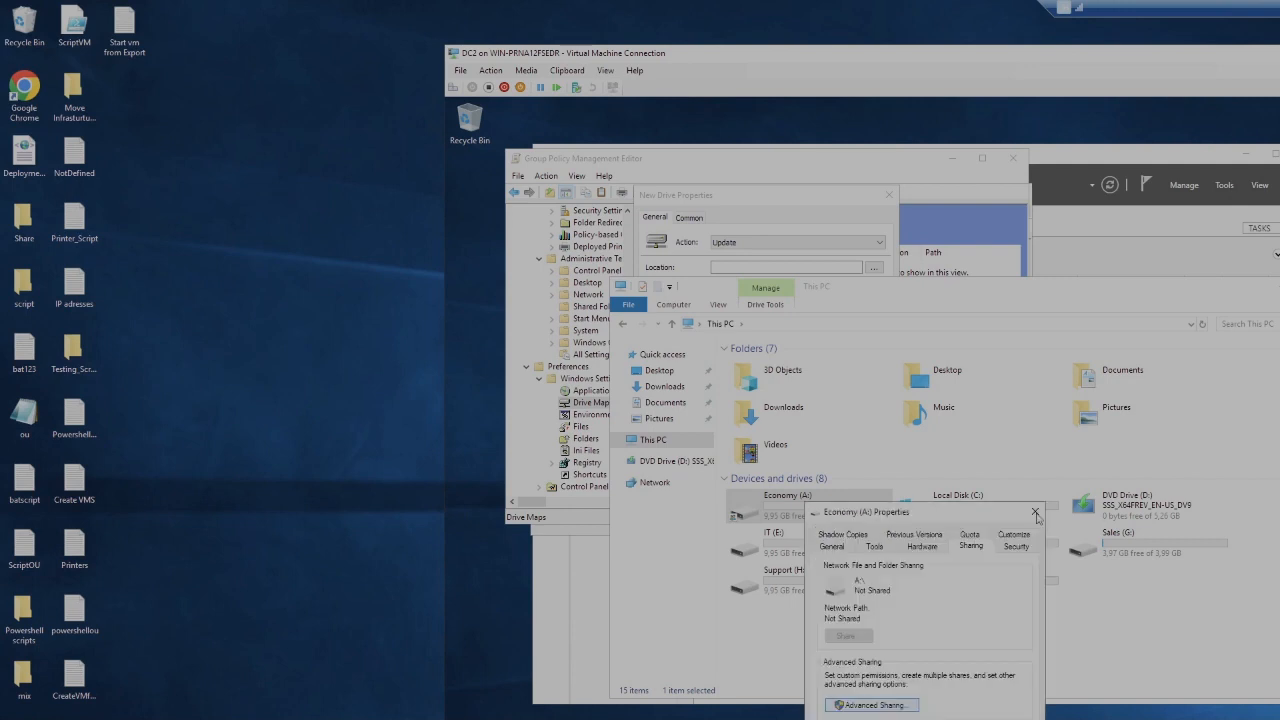
left_click(1035, 511)
left_click(1270, 286)
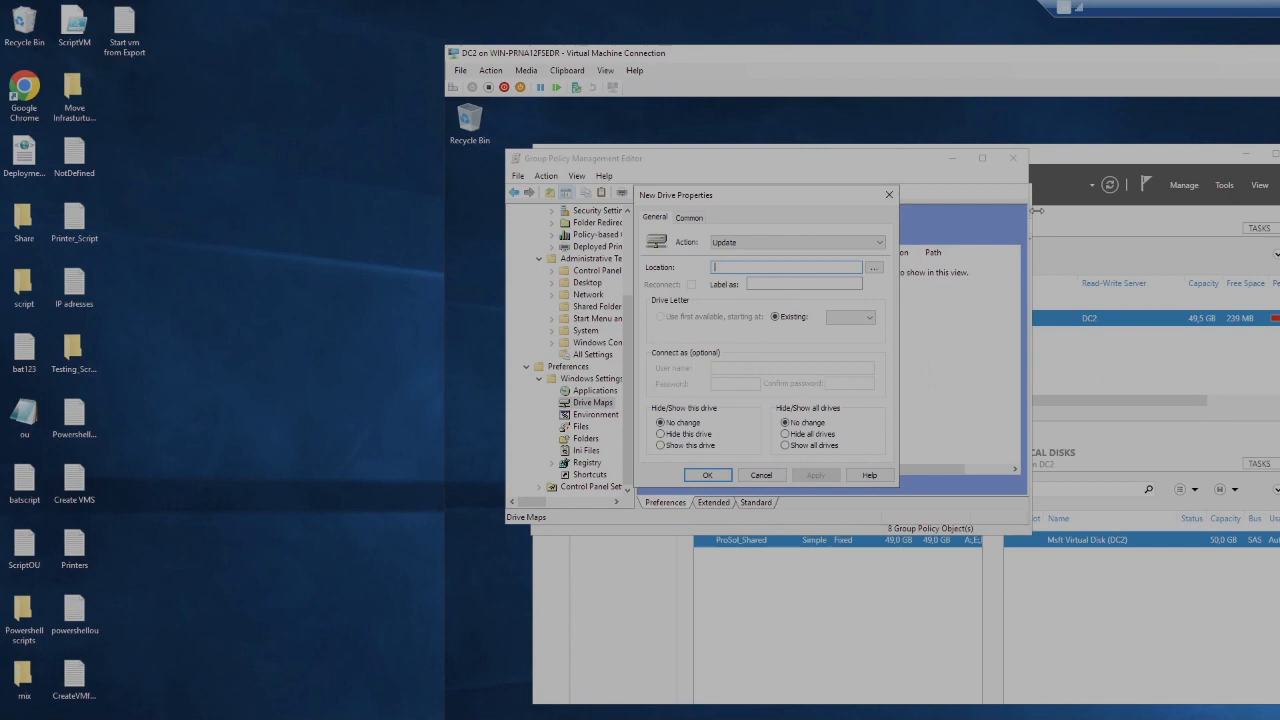
left_click(889, 195)
left_click(1013, 158)
Open Active Directory Users and Computers from Server Manager and display the contents of the Economy organizational unit
left_click(1224, 185)
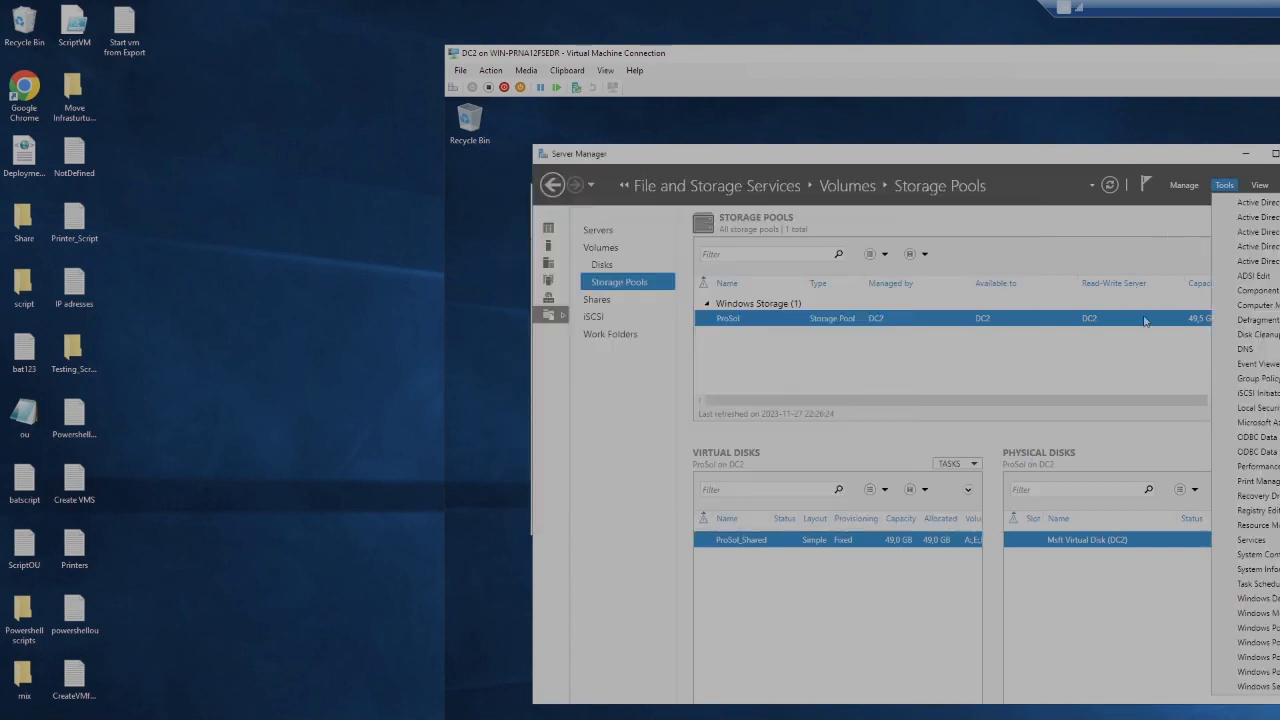
left_click(1253, 261)
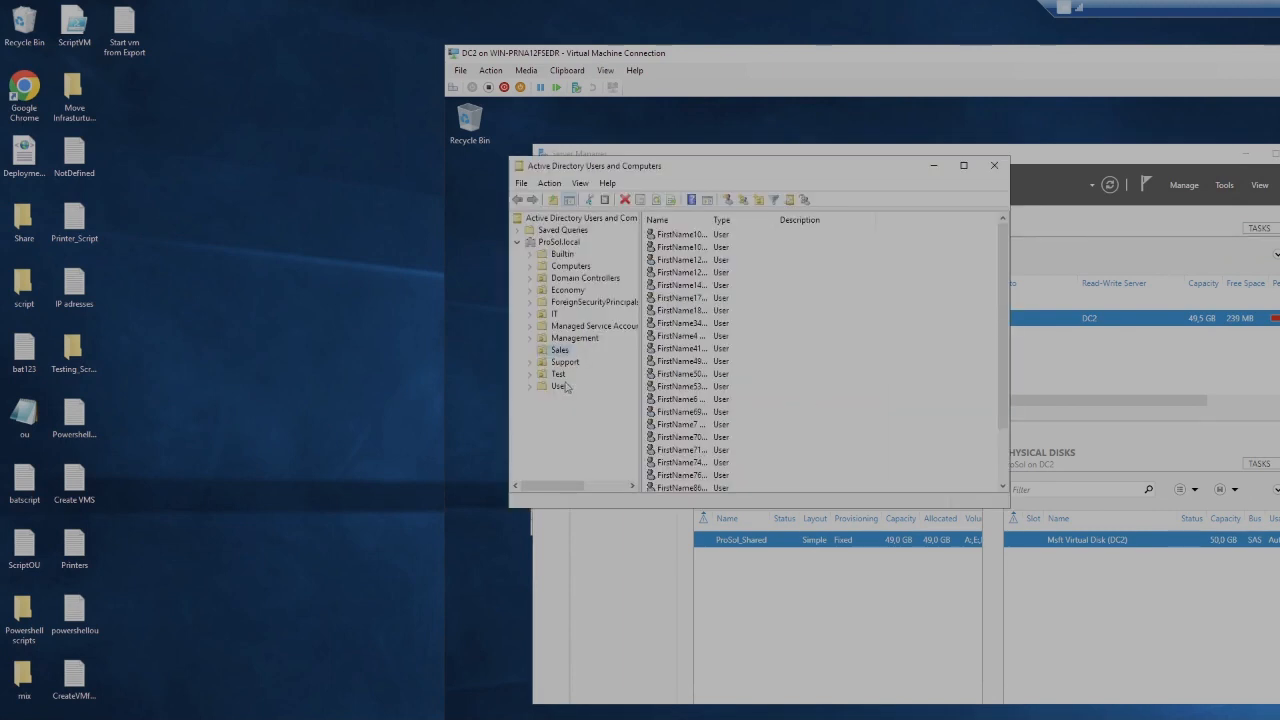
left_click(563, 291)
scroll(845, 367, "down", 3)
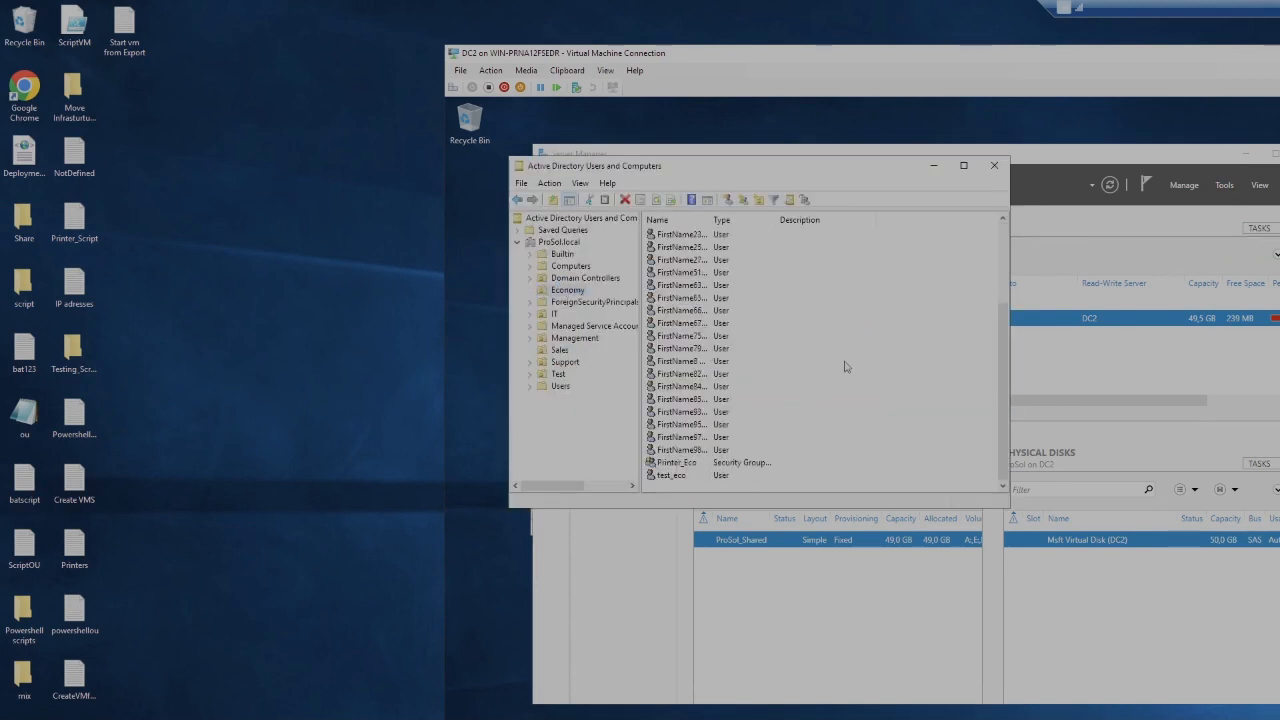
Create a global security group named Shared_eco in the Economy organizational unit
right_click(789, 480)
right_click(740, 487)
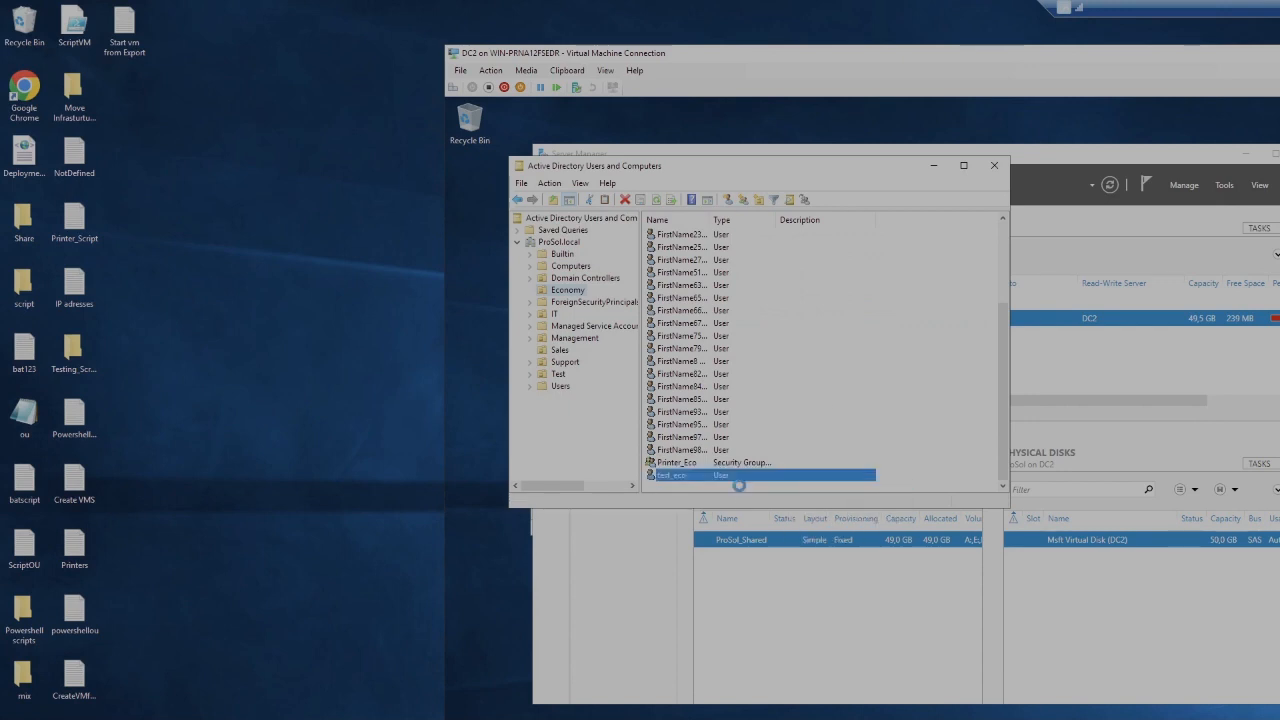
mouse_move(810, 543)
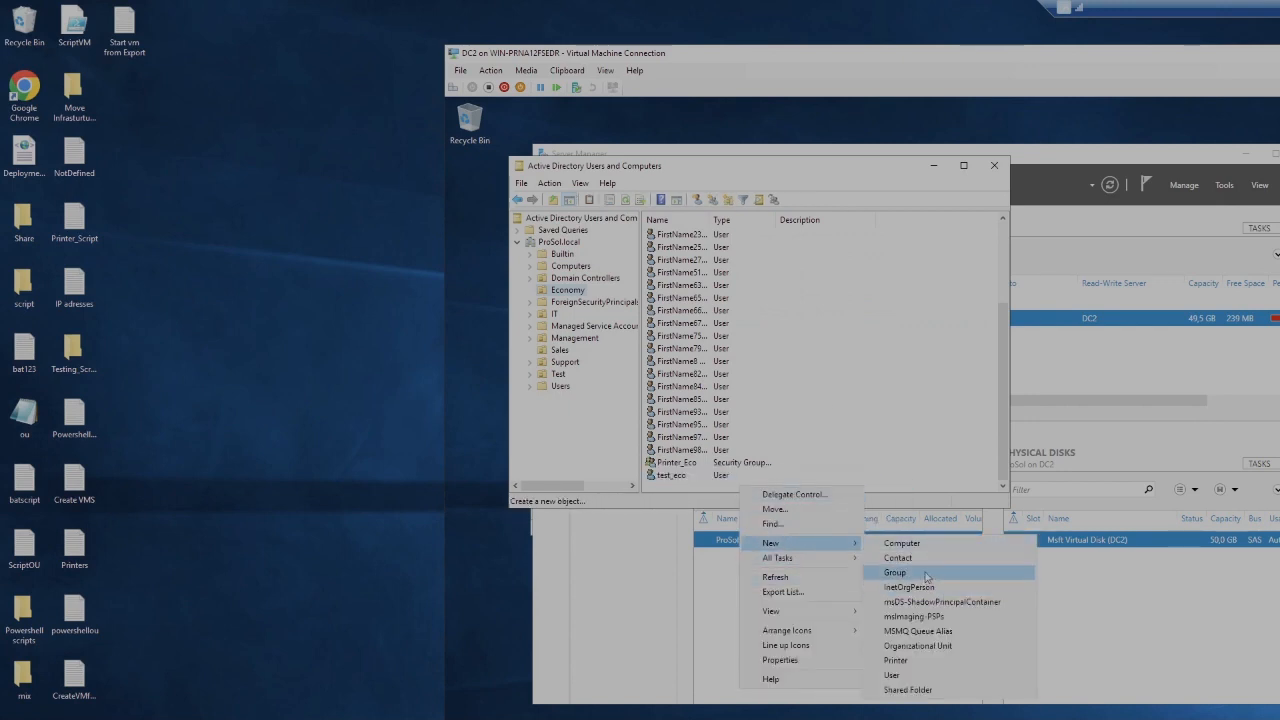
left_click(1008, 568)
type("Shared_")
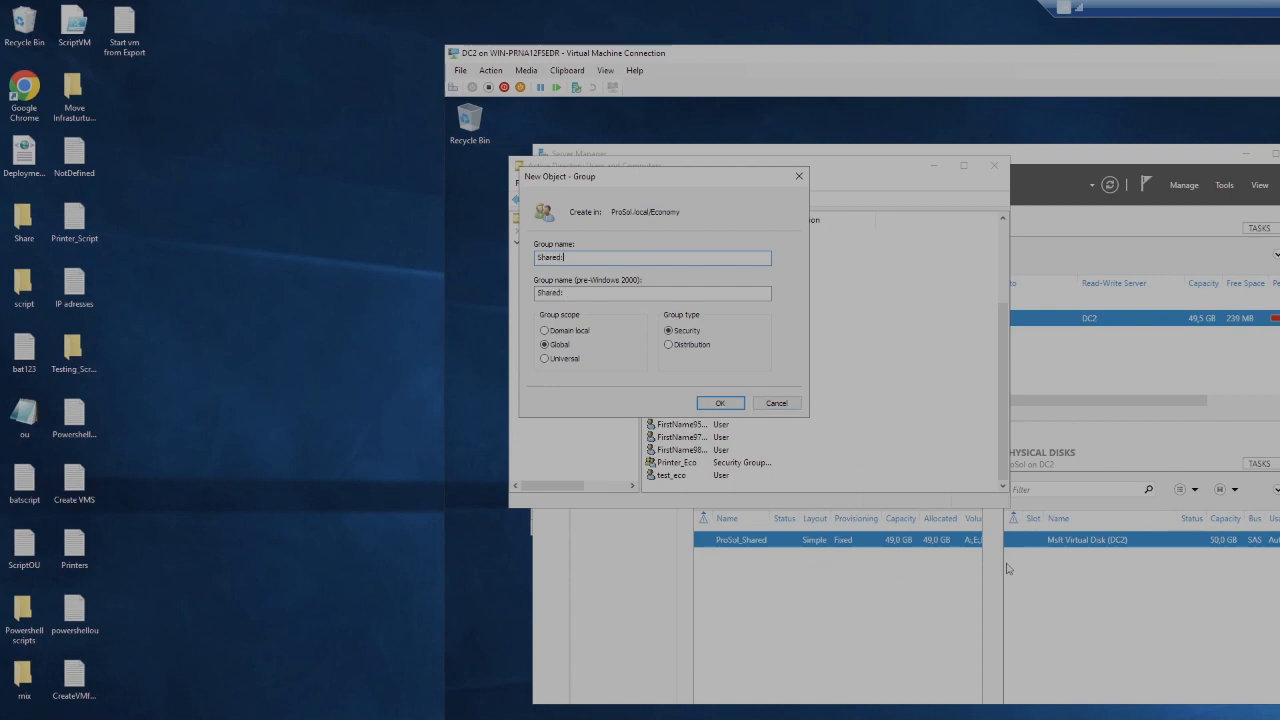
type("eco")
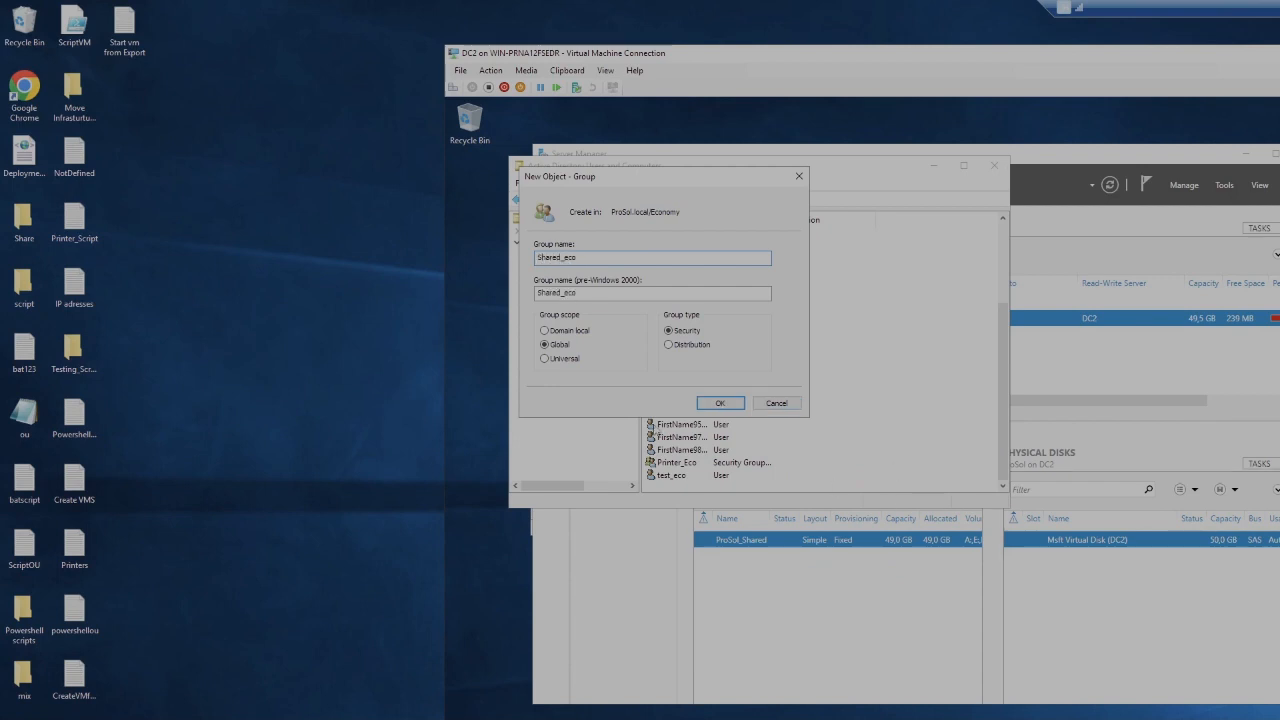
left_click(718, 401)
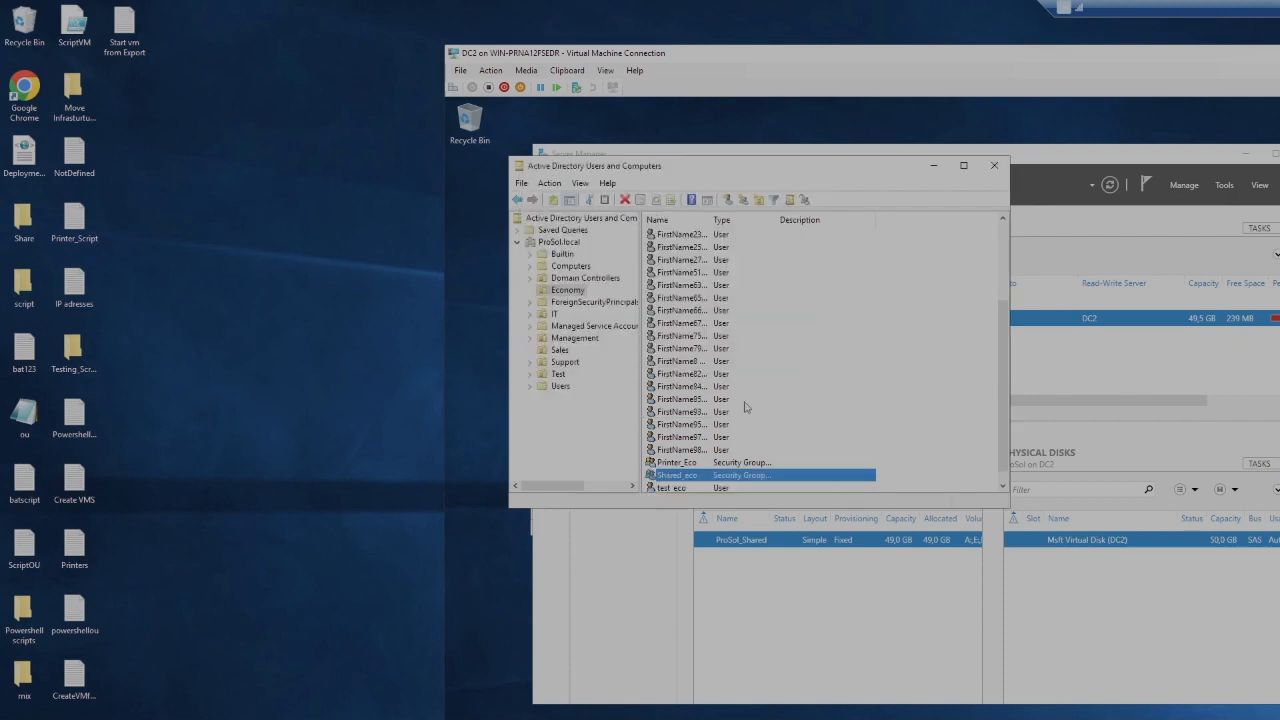
Add the test_eco user to the Shared_eco group and close Active Directory Users and Computers
right_click(678, 490)
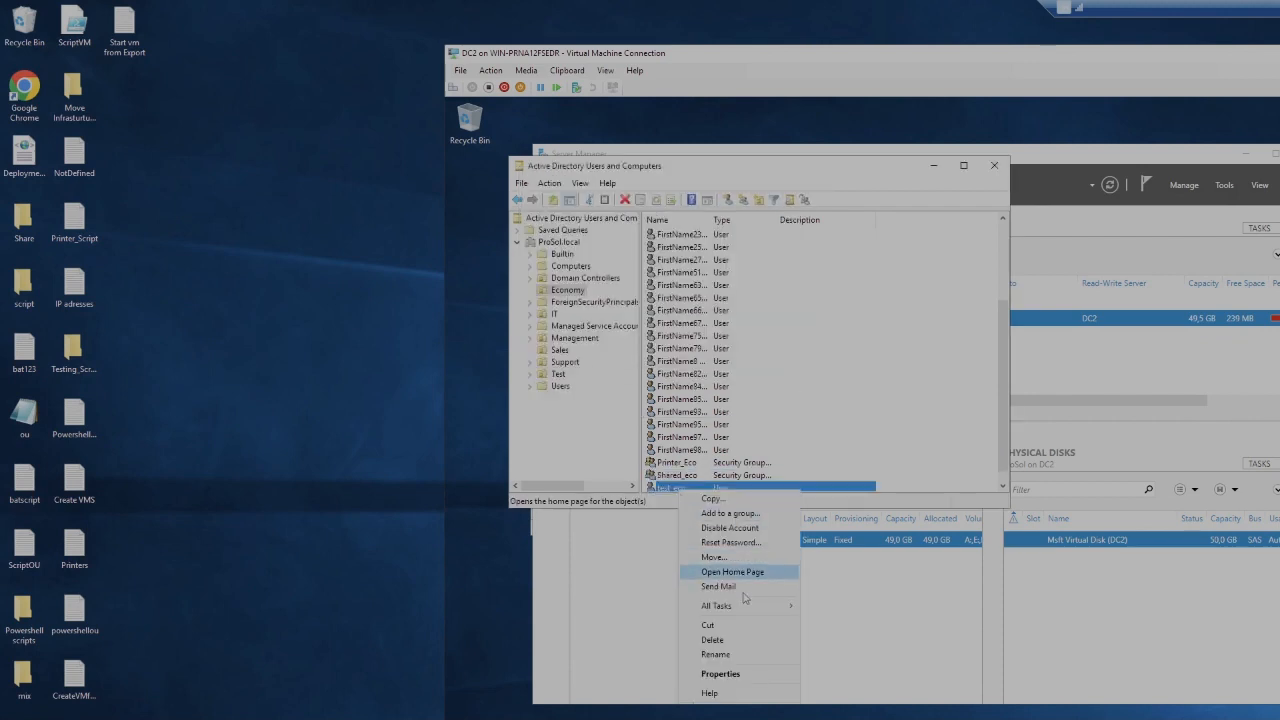
left_click(730, 513)
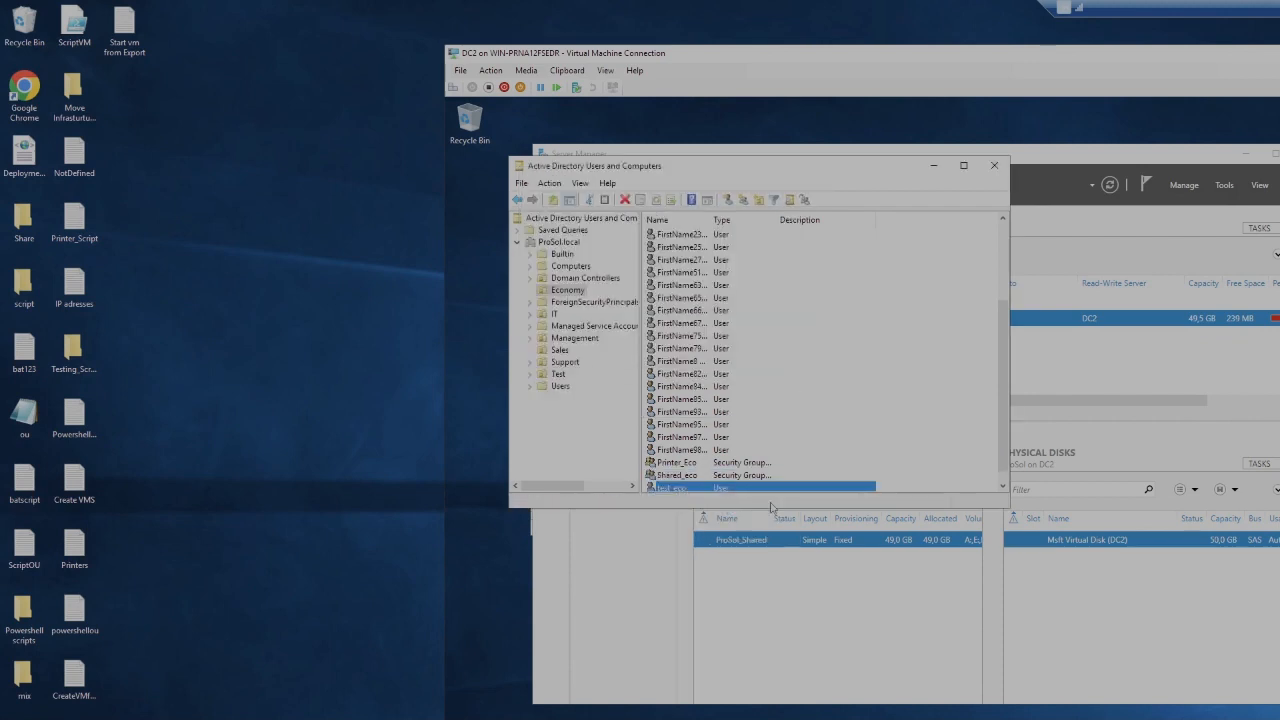
type("Shared_eco")
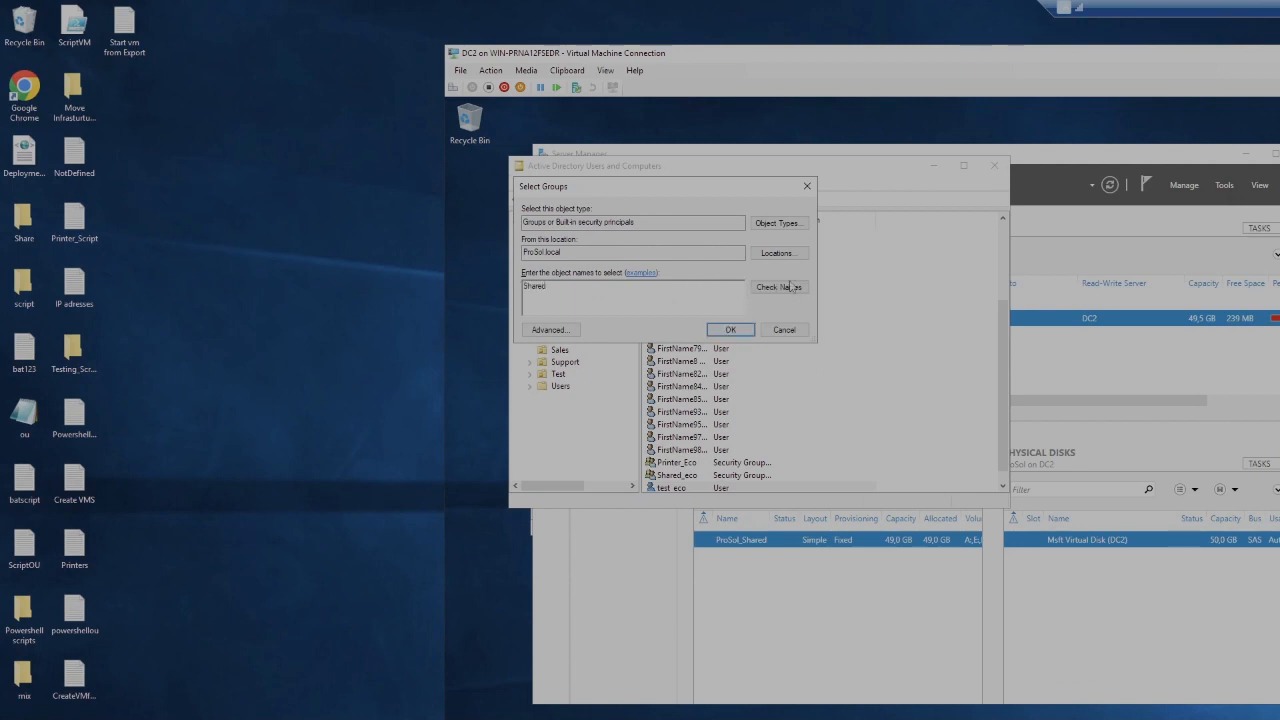
left_click(730, 330)
left_click(1075, 537)
left_click(849, 472)
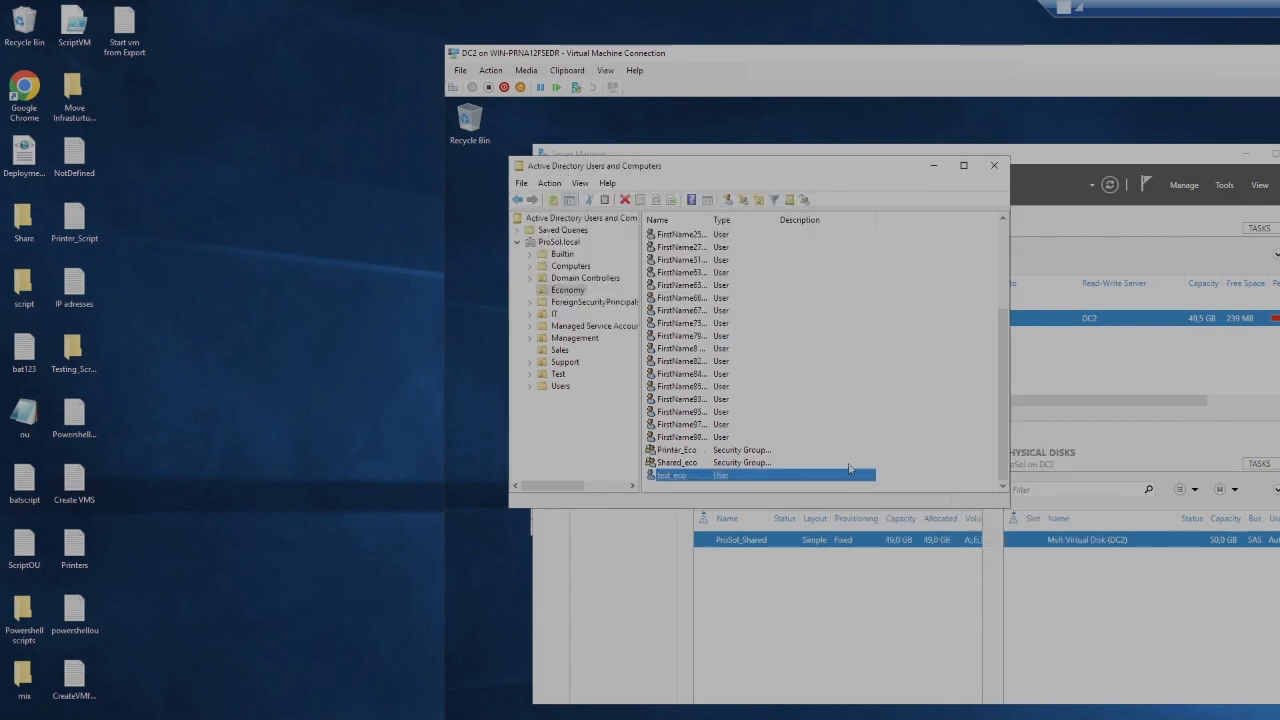
left_click(994, 165)
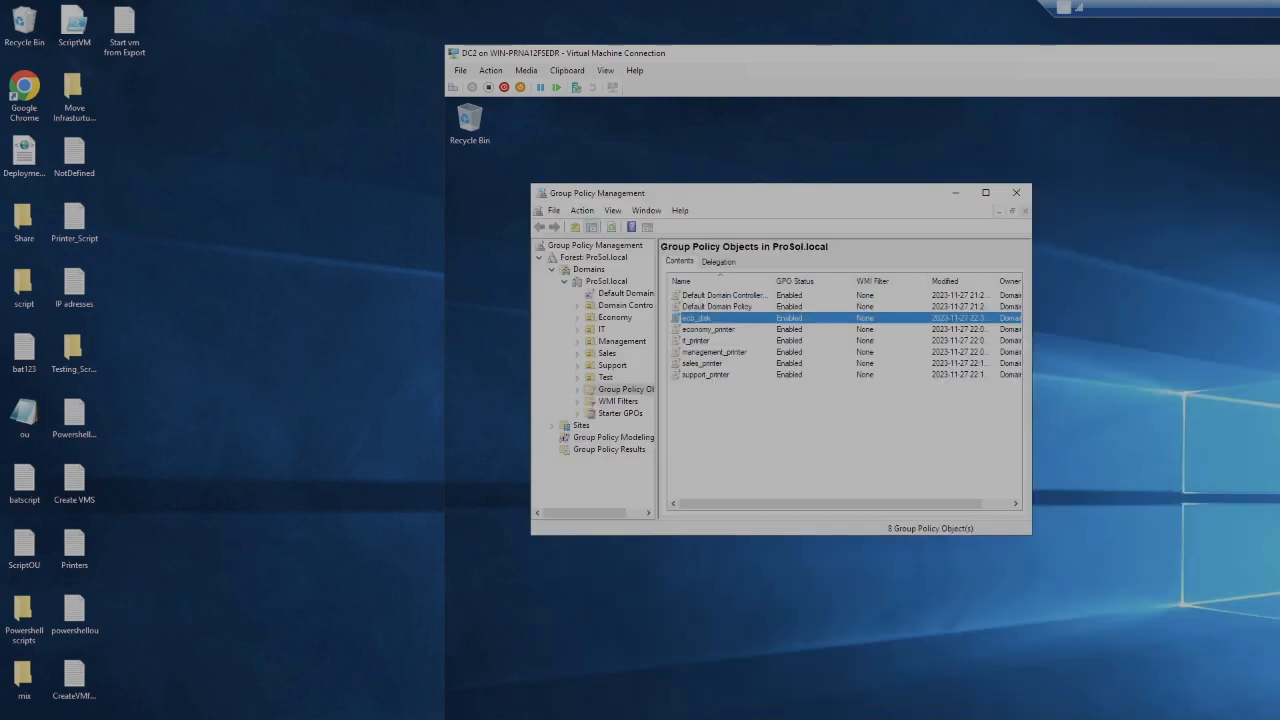
Open the eco_disk policy for editing and start a new mapped drive in the Drive Maps preferences under User Configuration
right_click(697, 320)
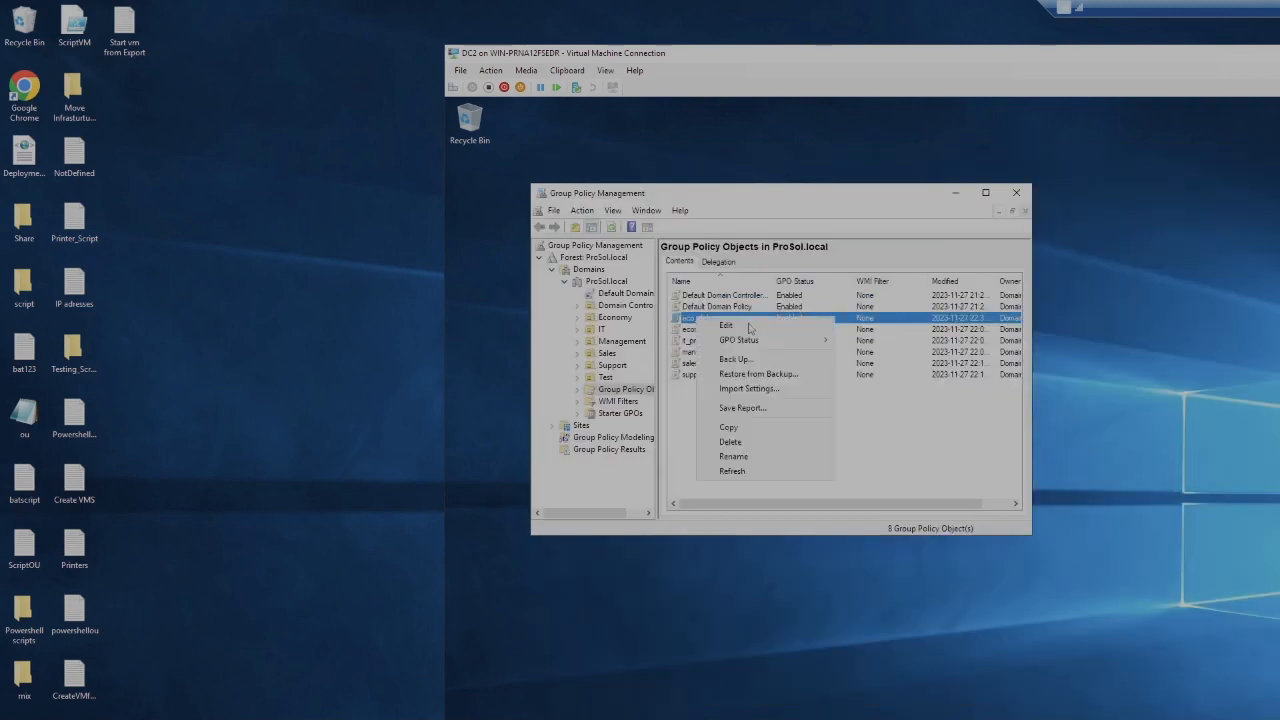
left_click(869, 393)
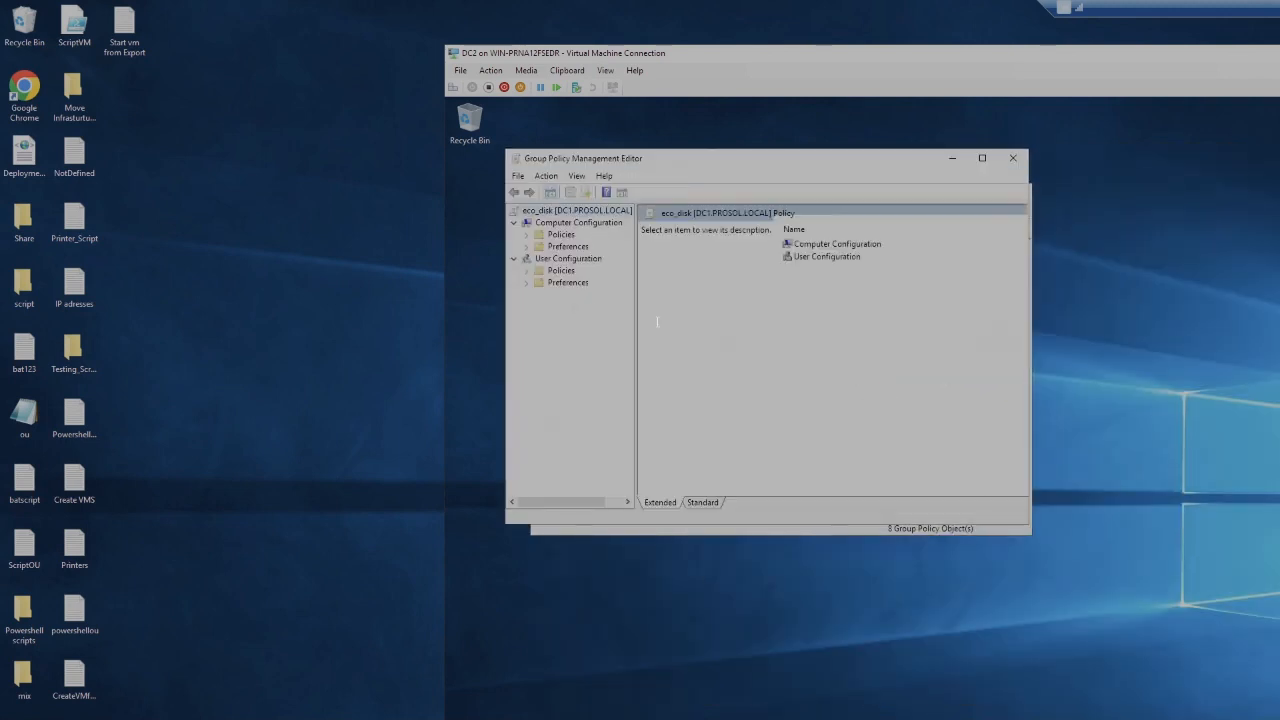
left_click(527, 284)
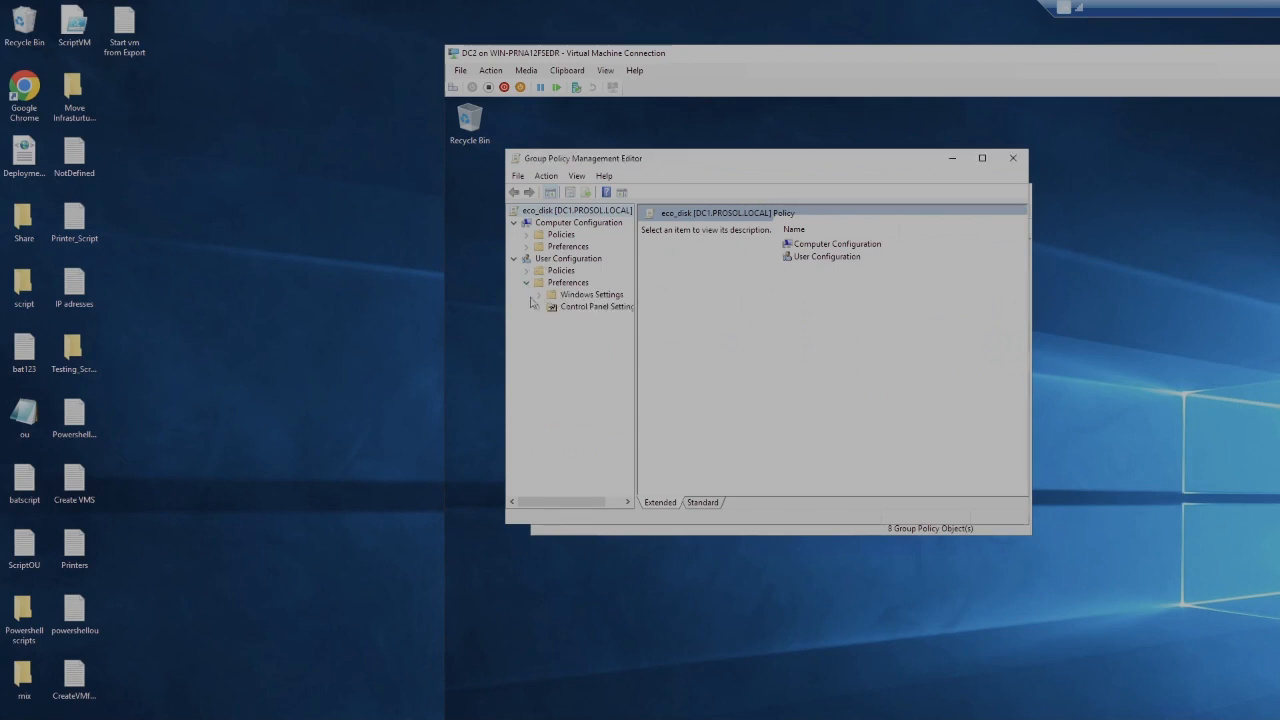
left_click(539, 294)
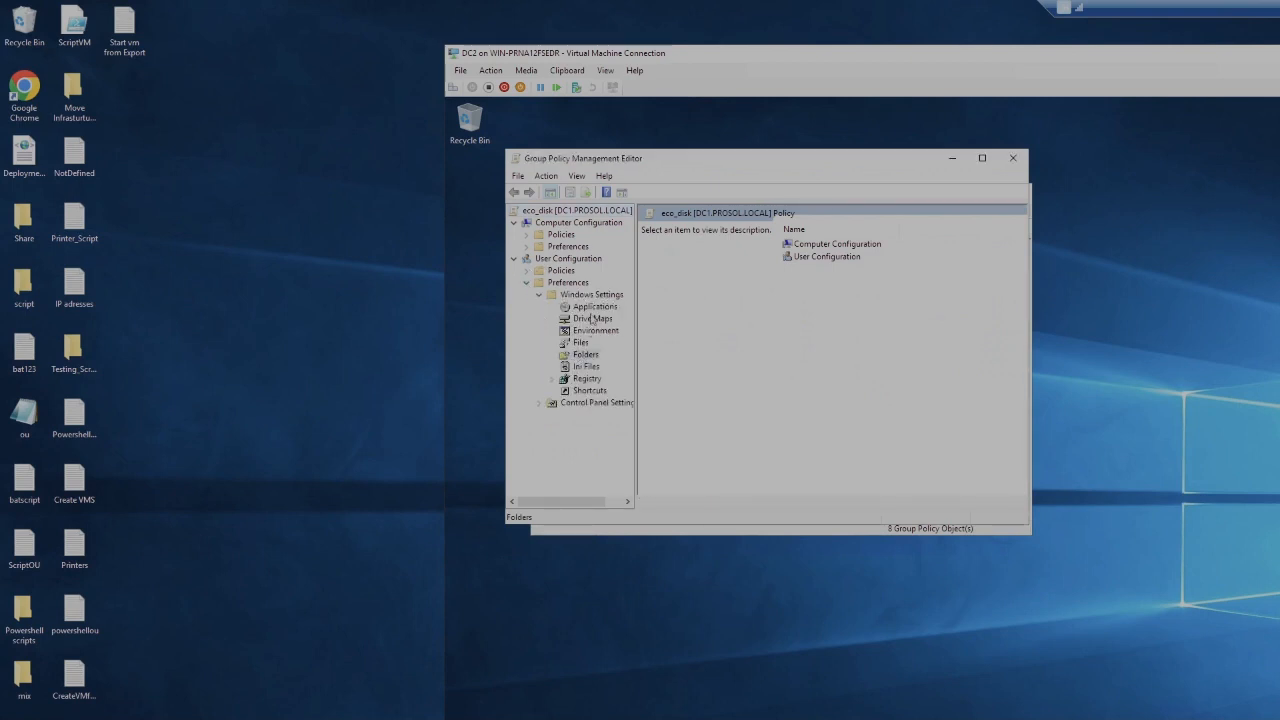
left_click(585, 354)
left_click(592, 318)
right_click(839, 333)
mouse_move(865, 334)
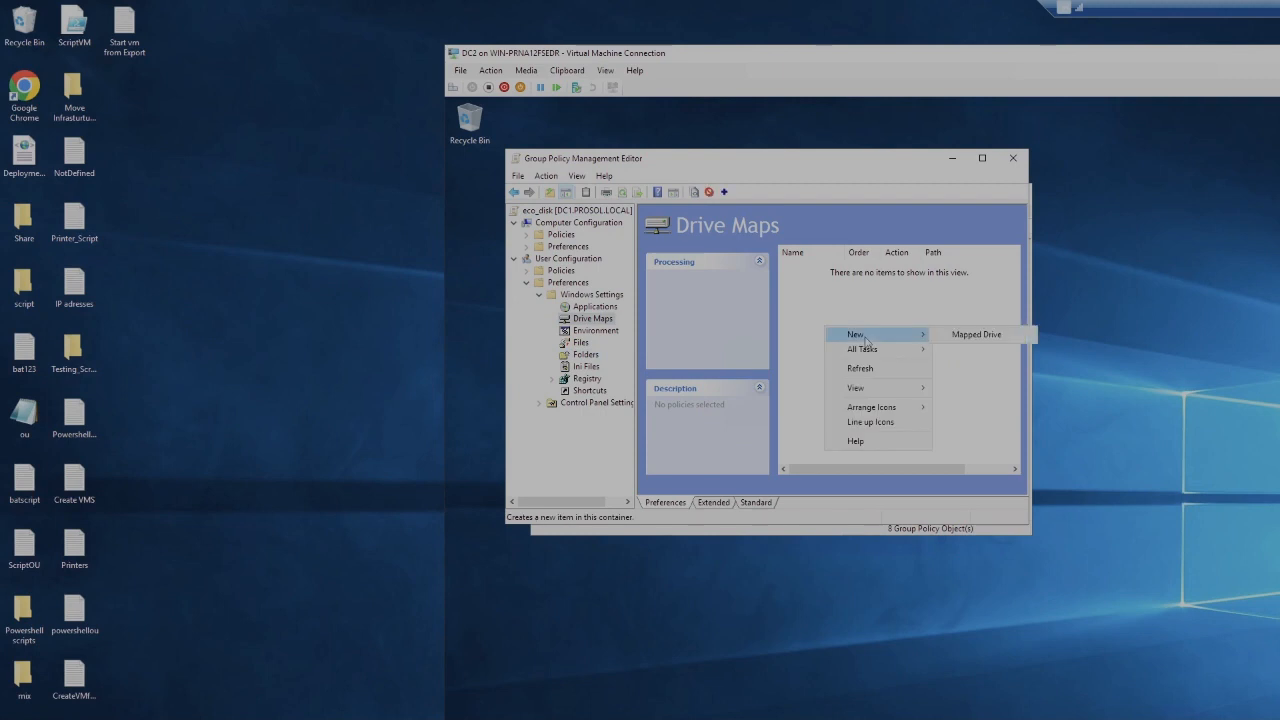
left_click(1020, 331)
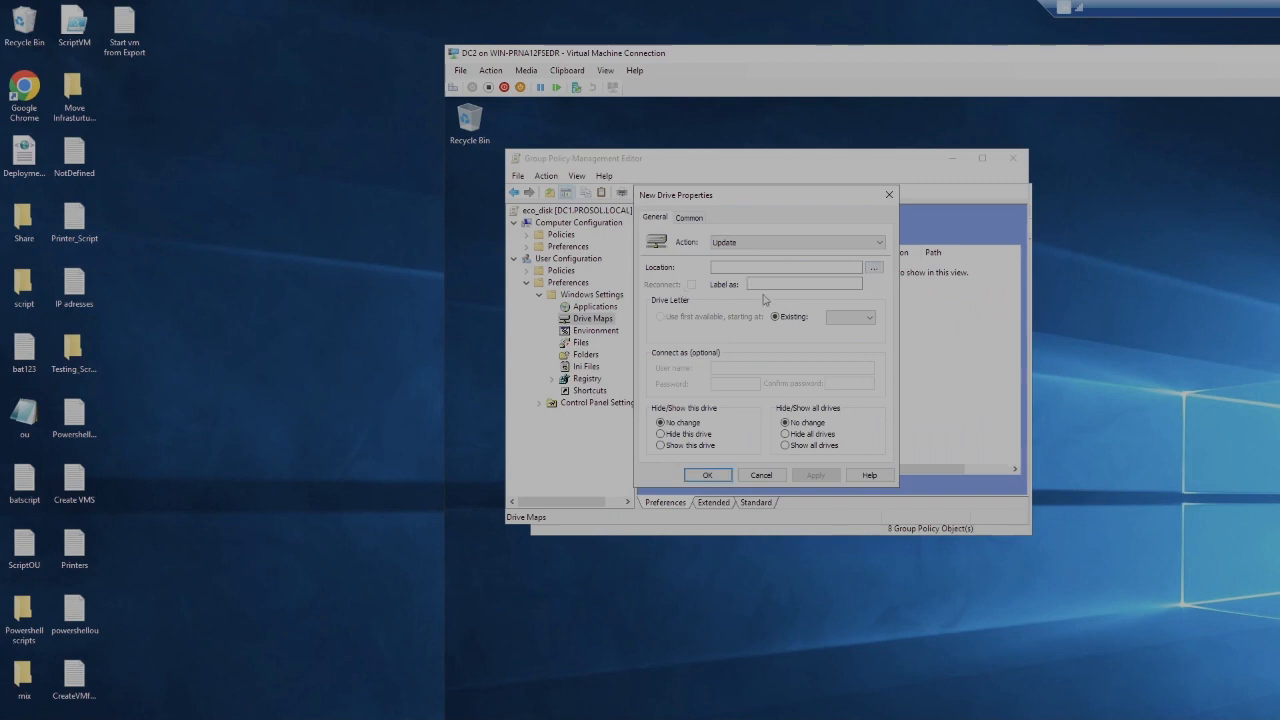
left_click_drag(753, 213, 804, 240)
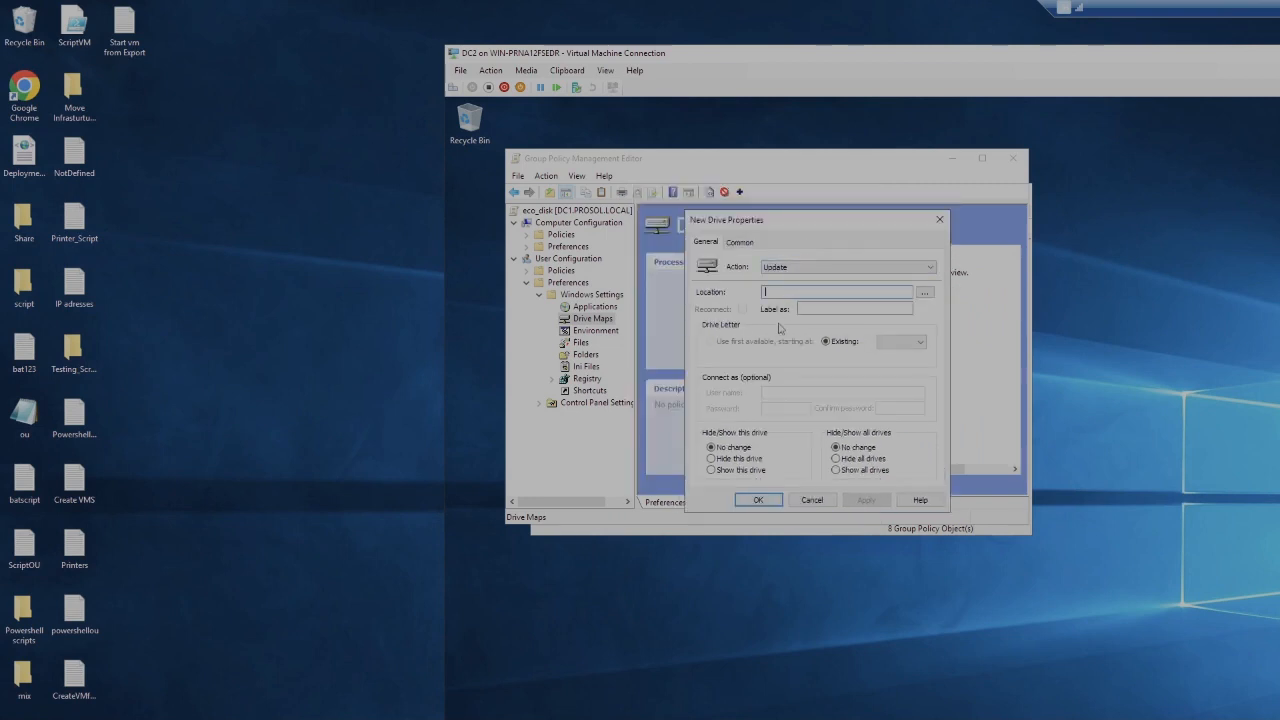
Copy the network path from the Economy (A:) drive's sharing properties and set \\DC2\Eco_Disk as the mapped drive's location
left_click(607, 719)
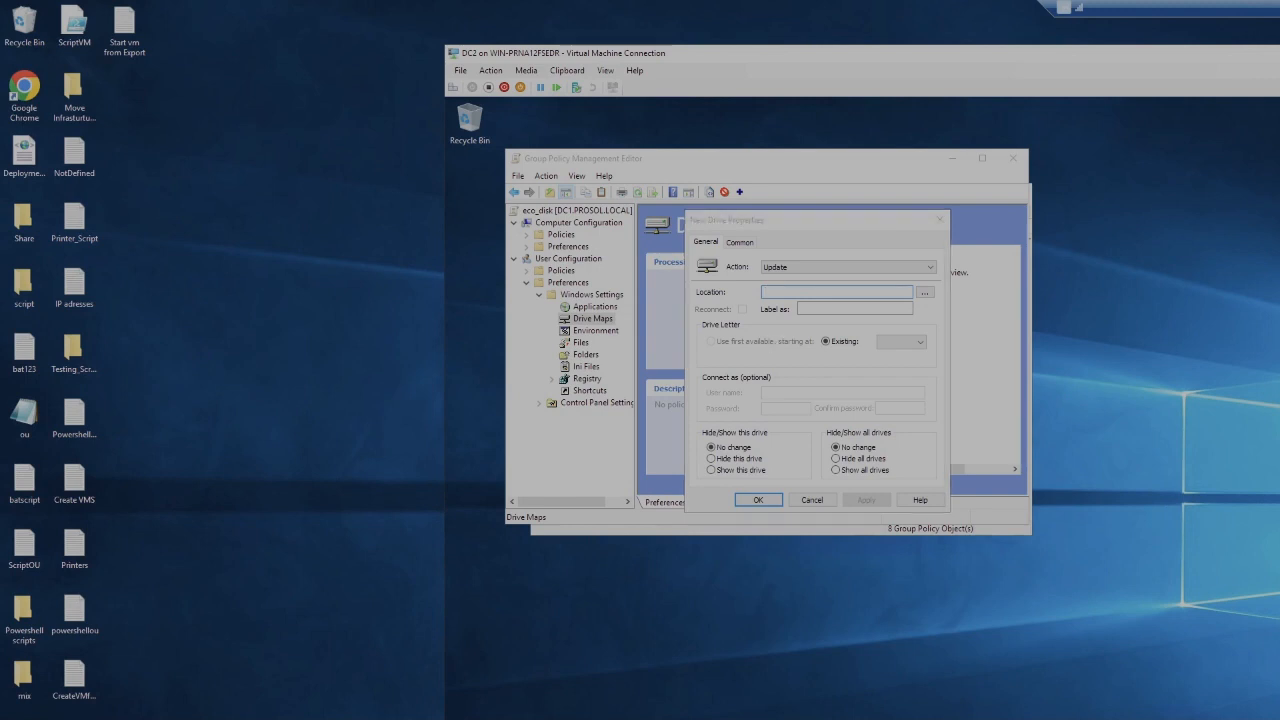
right_click(816, 510)
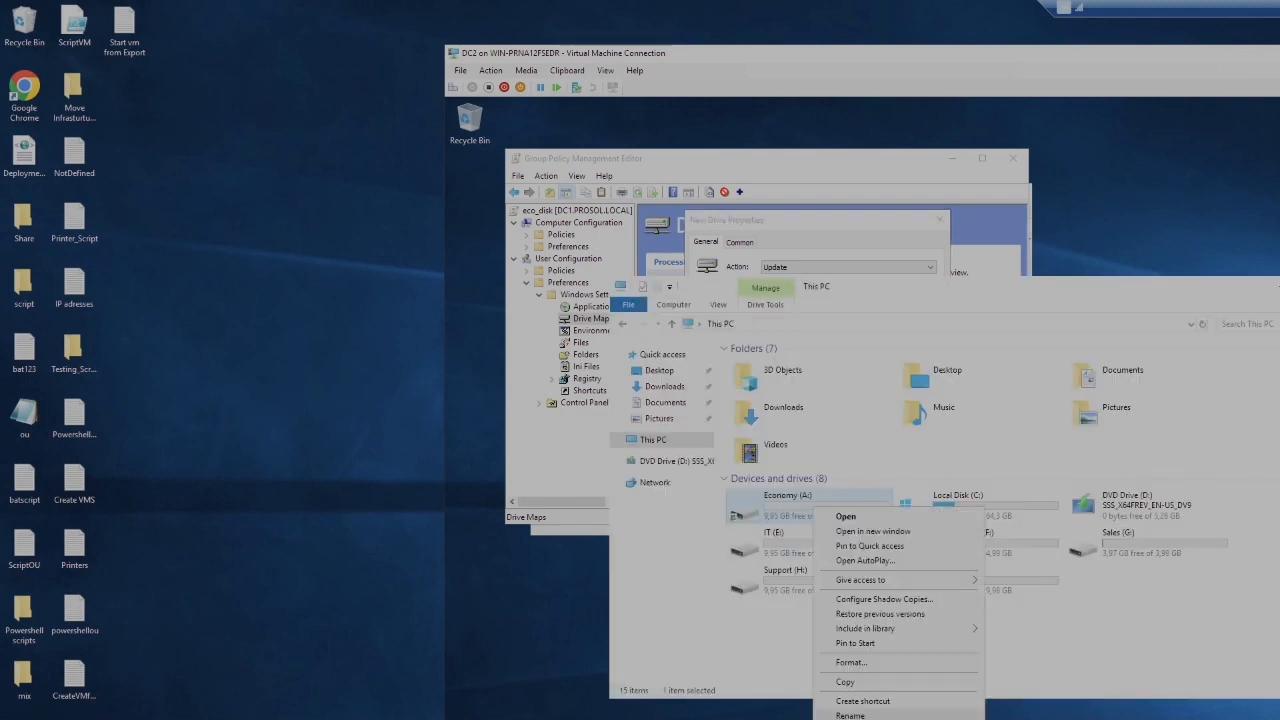
left_click(850, 706)
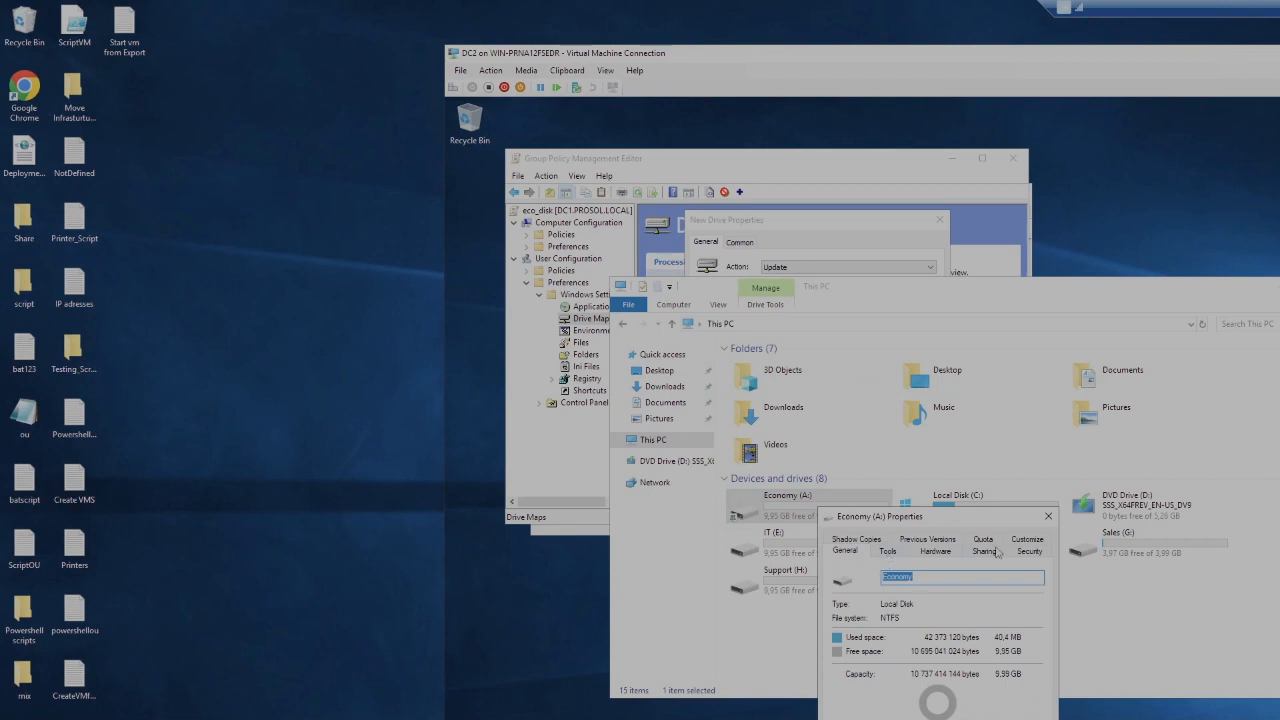
left_click(988, 553)
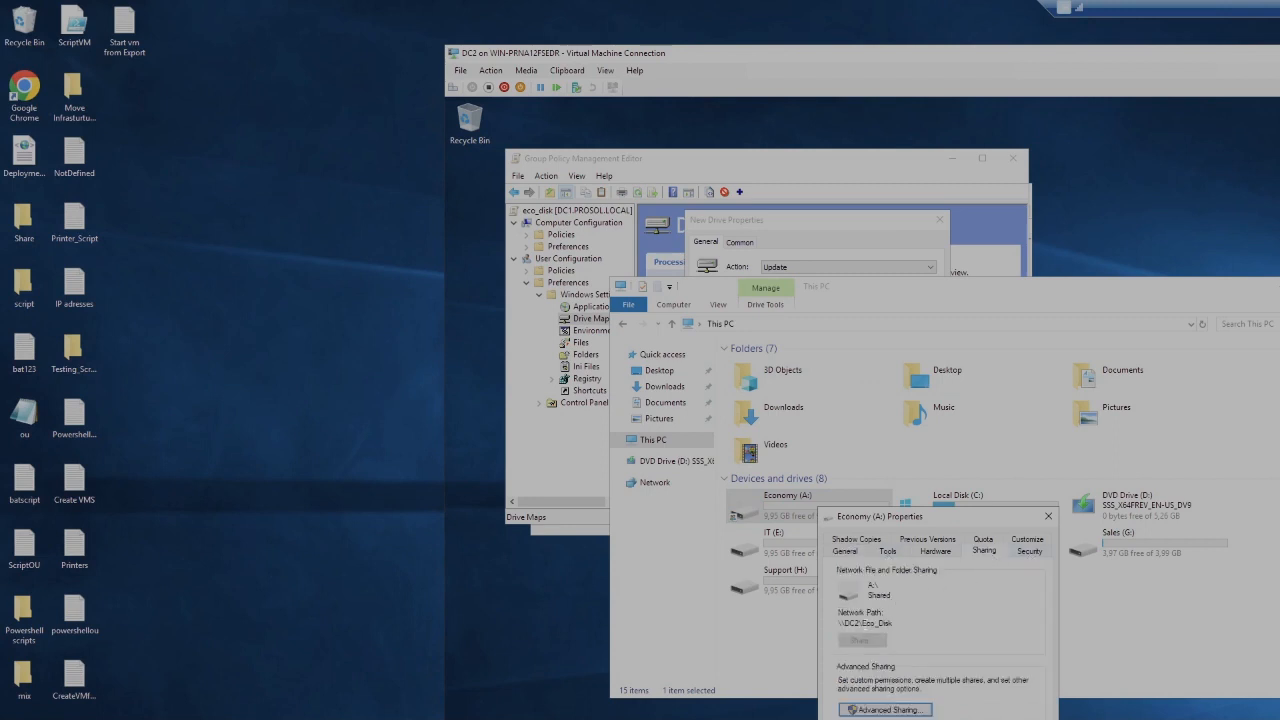
left_click_drag(893, 623, 838, 624)
key("ctrl+c")
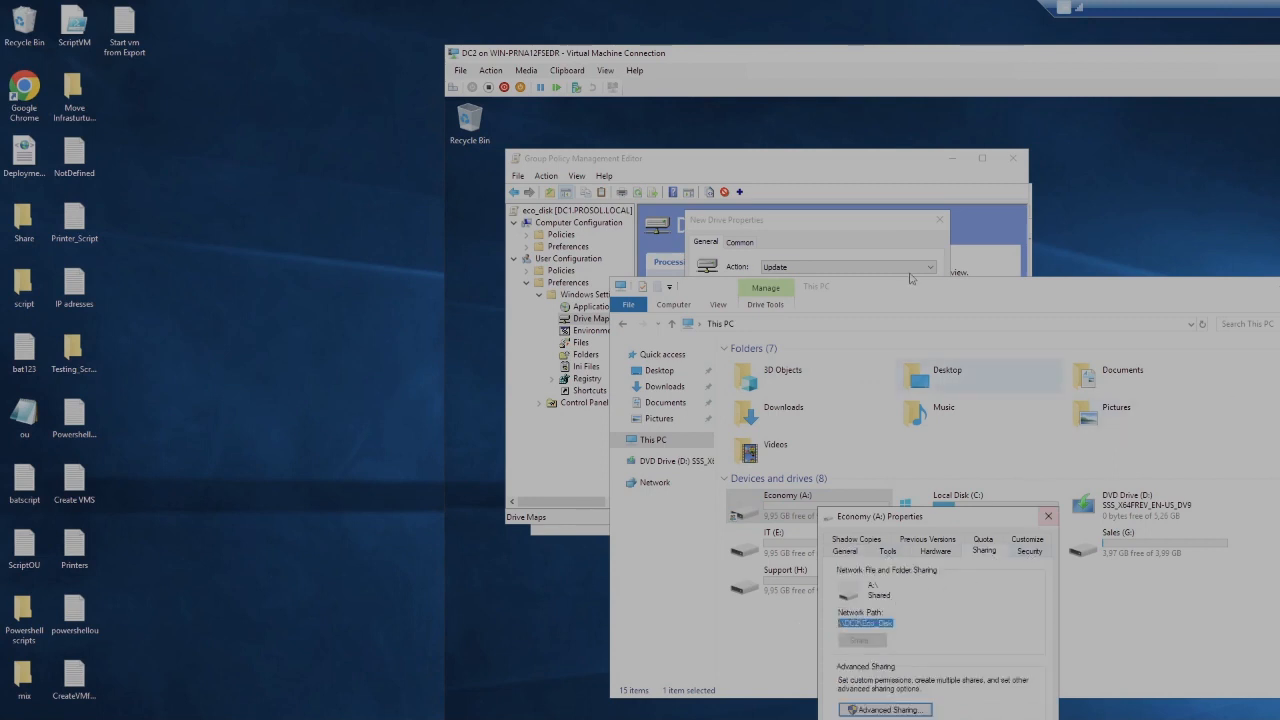
left_click(910, 275)
key("ctrl+v")
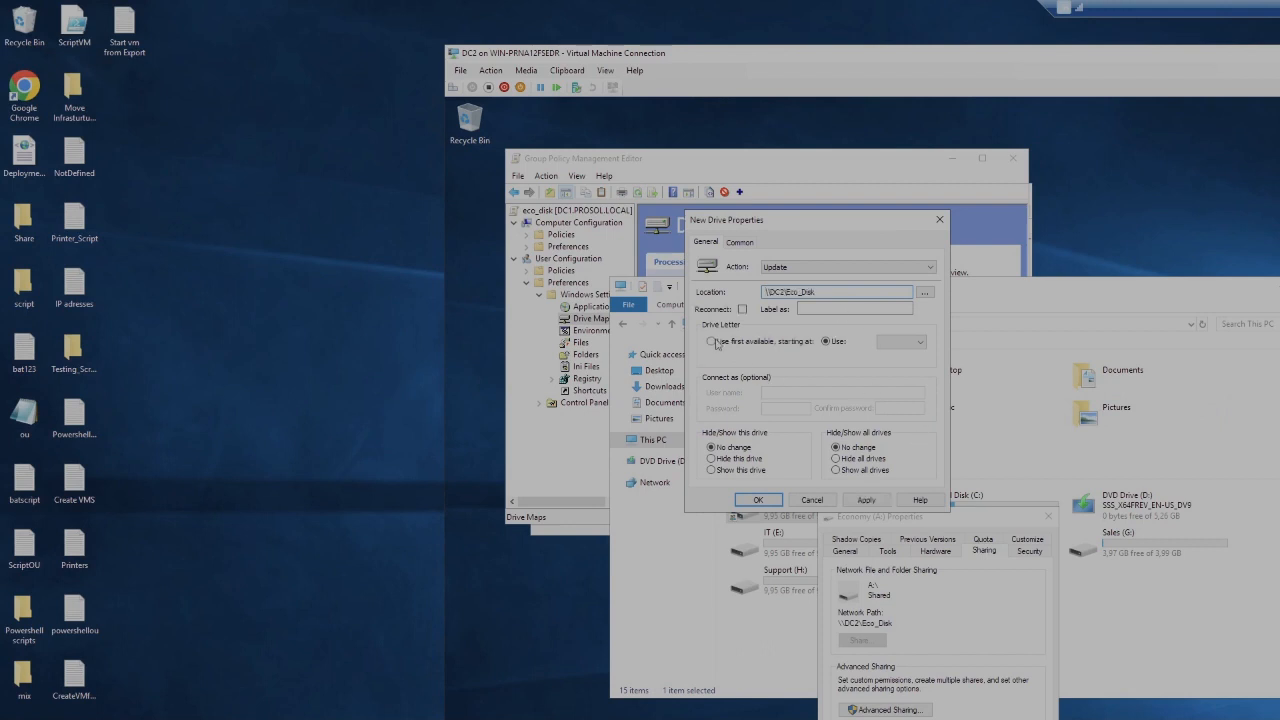
Assign drive letter A to the new mapped drive, choose Show this drive, and apply the settings
left_click(911, 343)
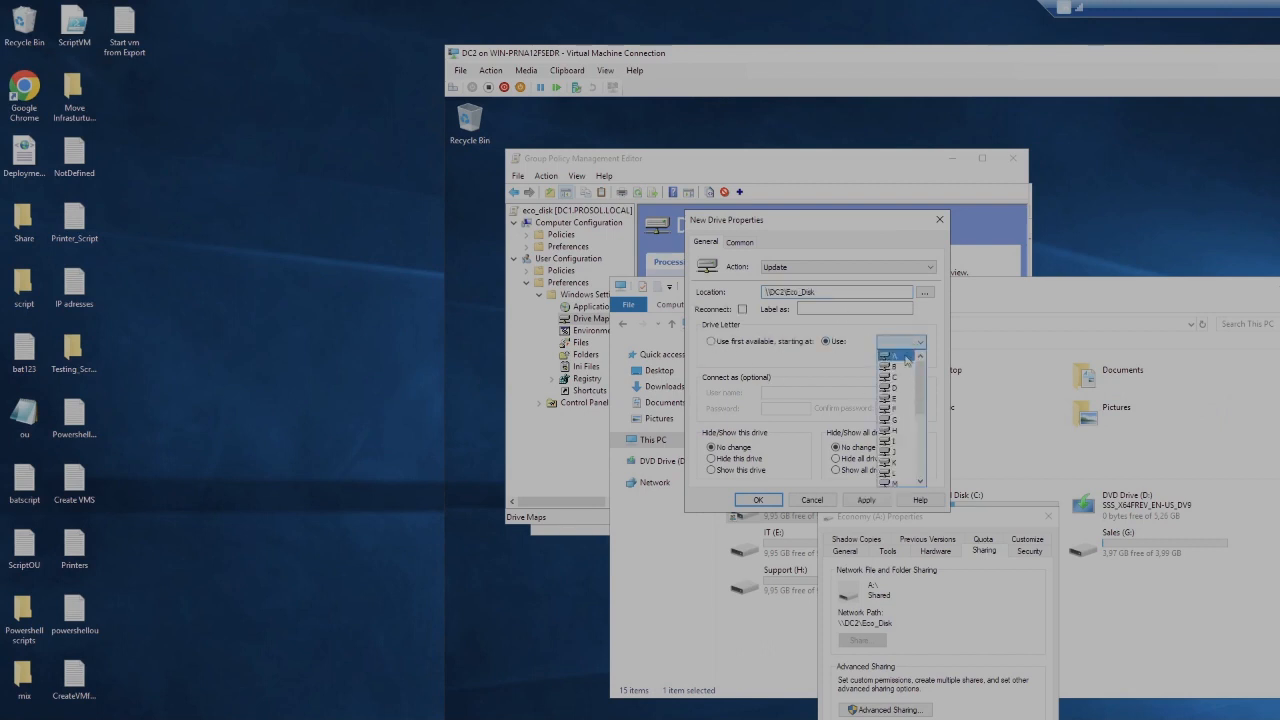
left_click(848, 232)
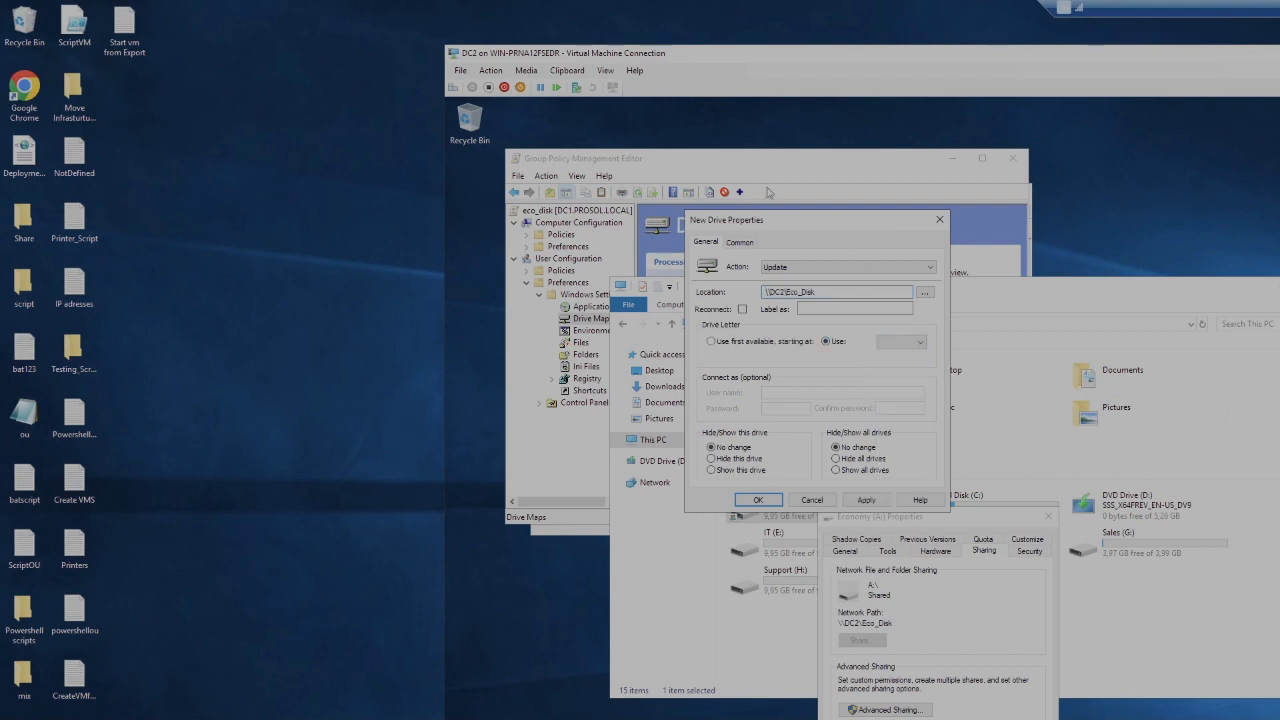
left_click_drag(814, 224, 630, 143)
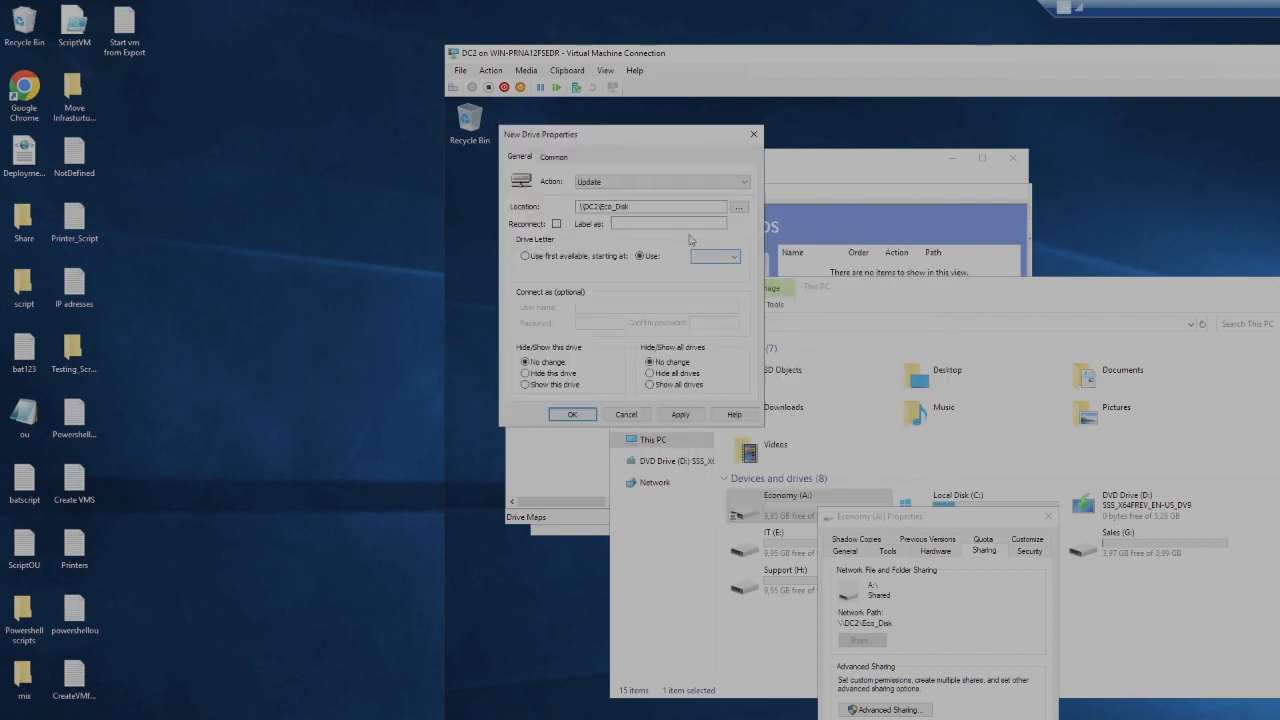
left_click(725, 258)
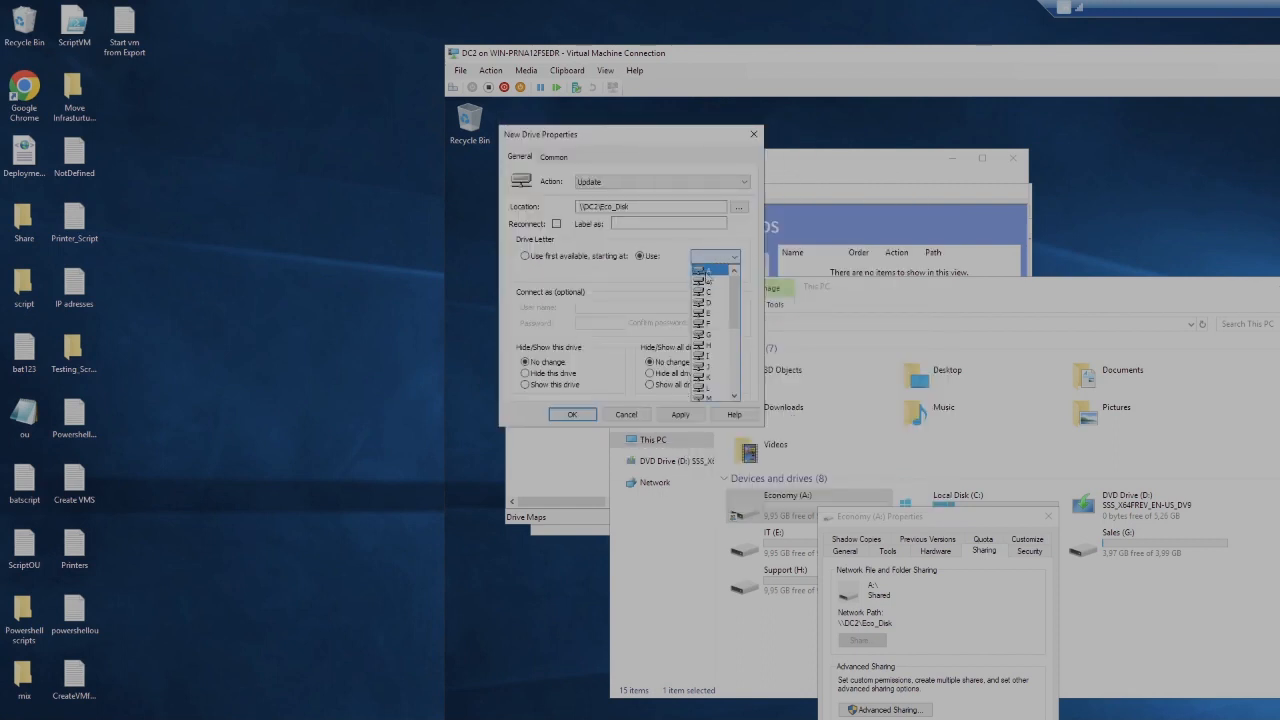
left_click(712, 273)
left_click(694, 416)
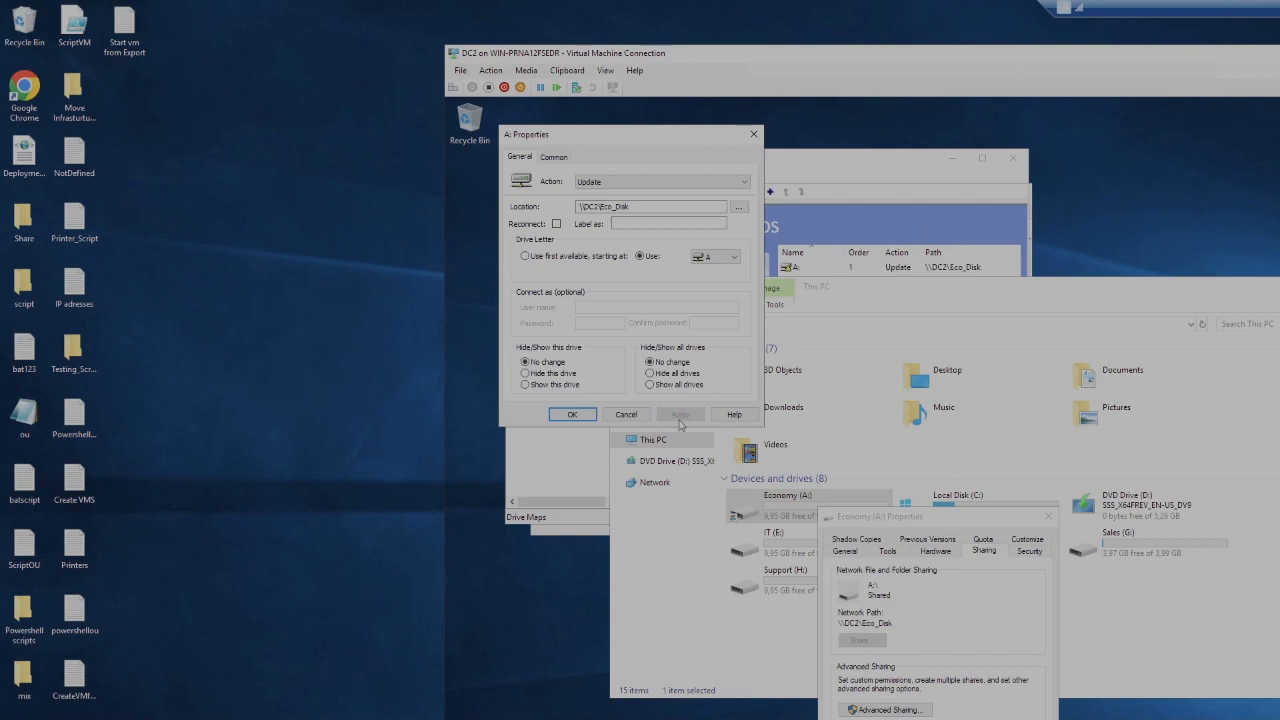
left_click(545, 385)
left_click(680, 414)
left_click(572, 414)
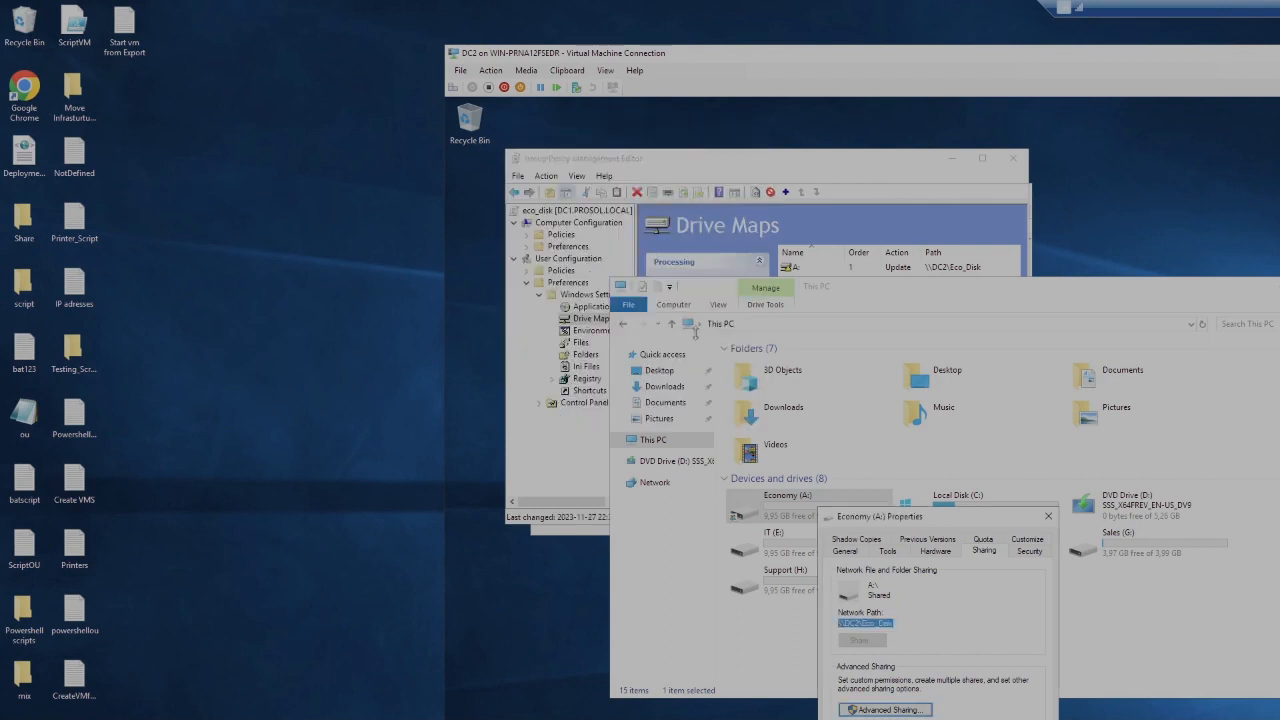
Check the A: entry in the Drive Maps list and close the policy editor
left_click(853, 268)
right_click(853, 268)
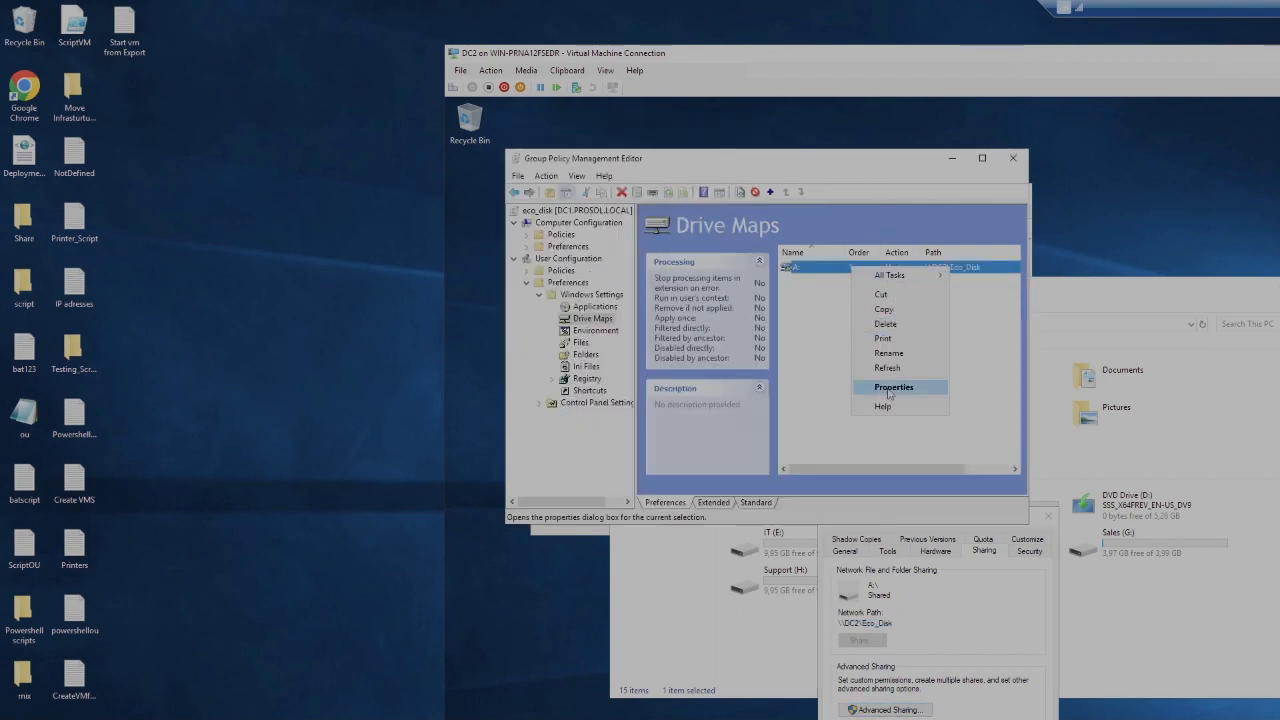
left_click(832, 374)
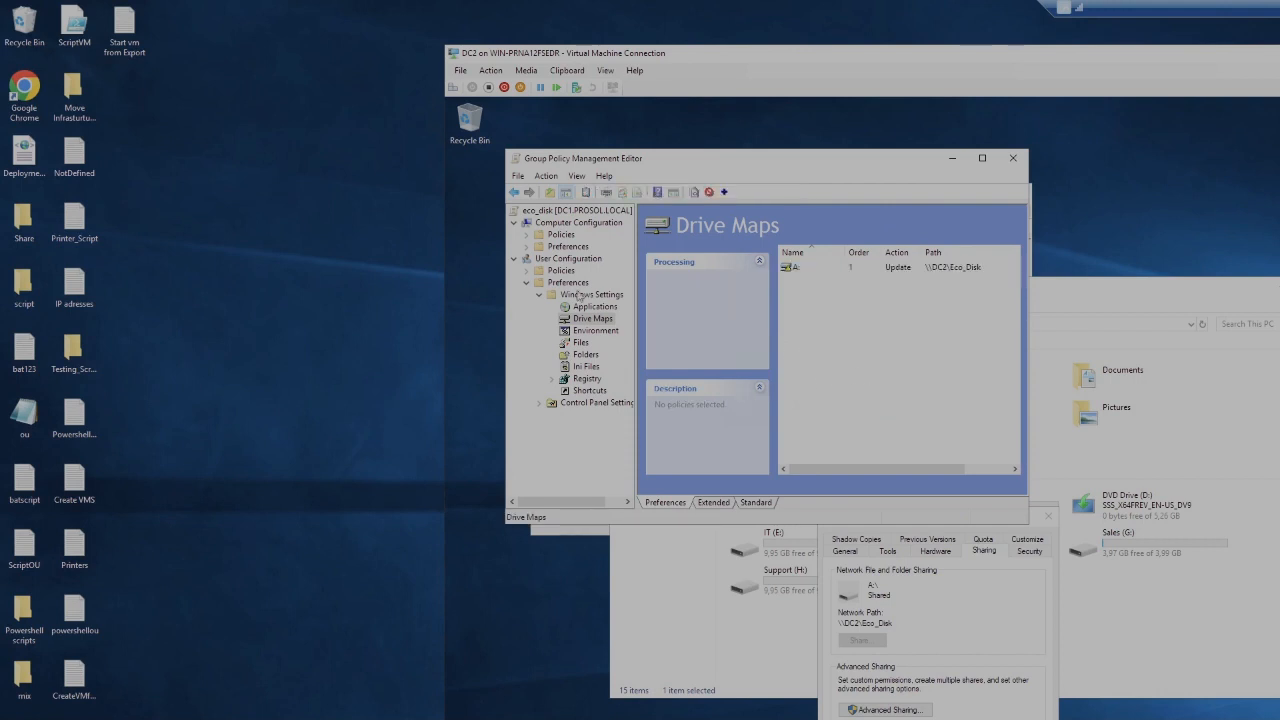
left_click(1013, 158)
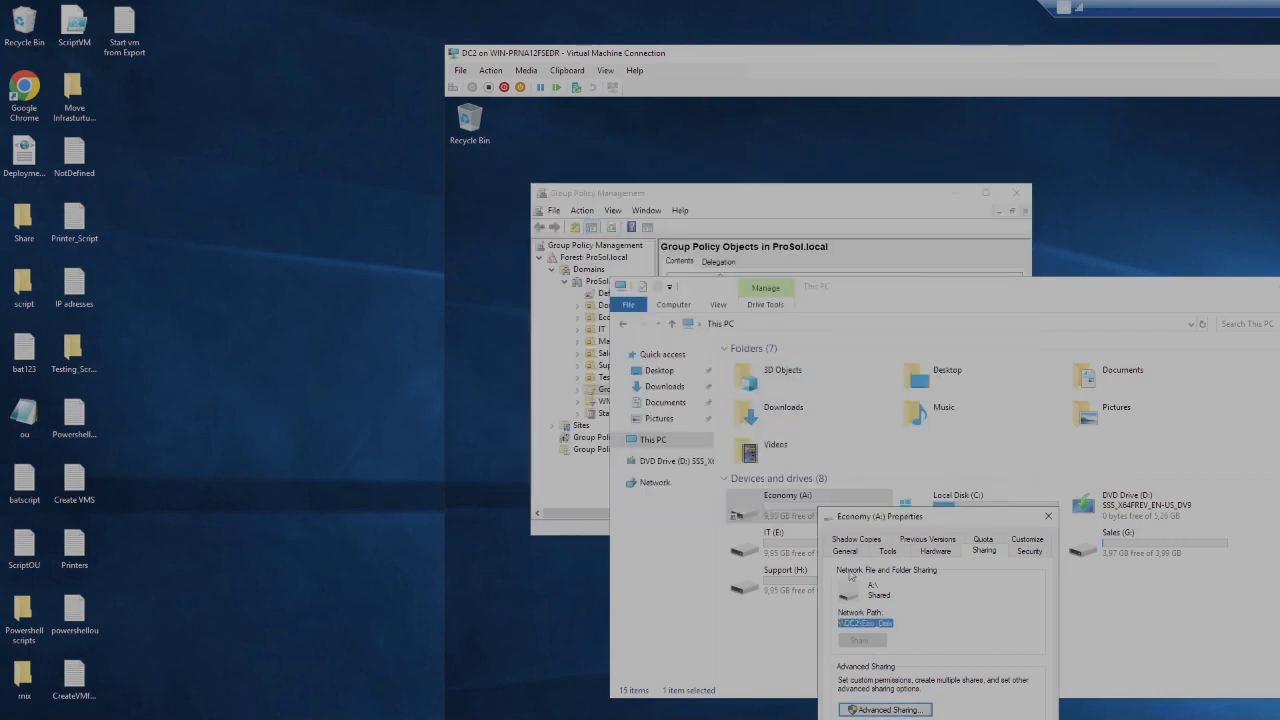
Close the Economy (A:) properties, link the existing eco_disk policy to the Economy organizational unit, and close Group Policy Management
left_click(1048, 517)
left_click(877, 246)
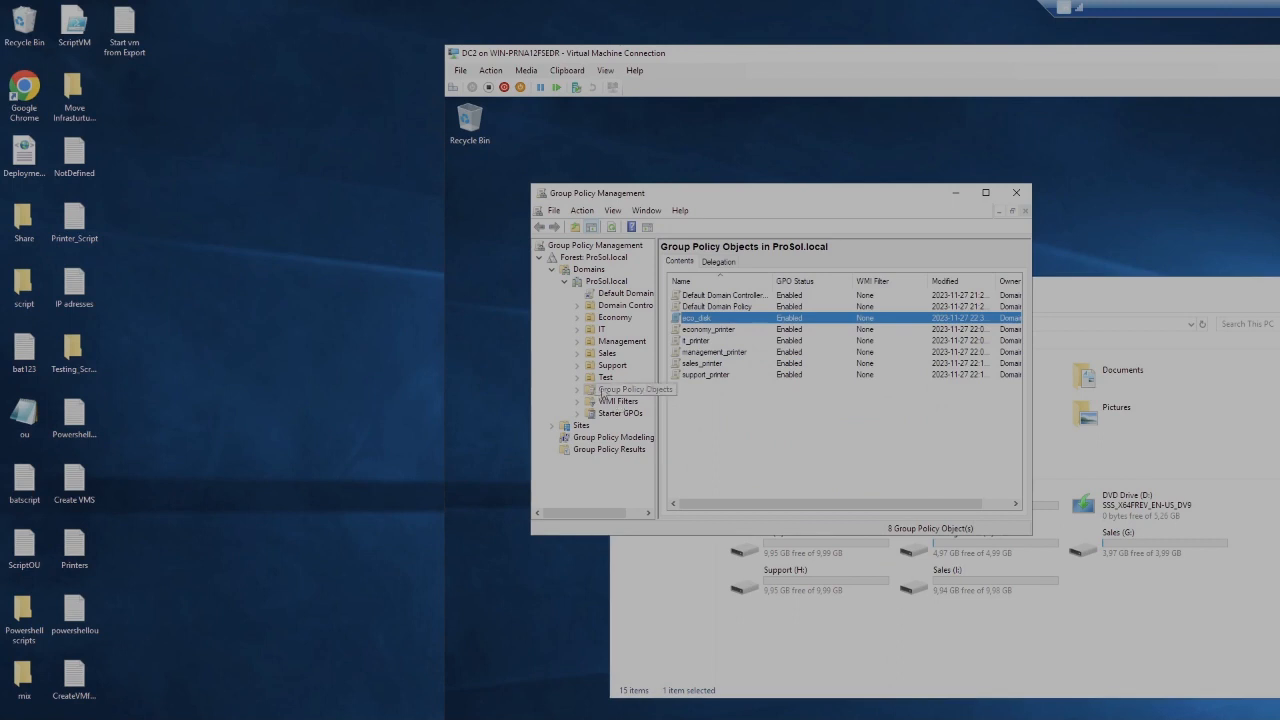
right_click(707, 320)
left_click(616, 318)
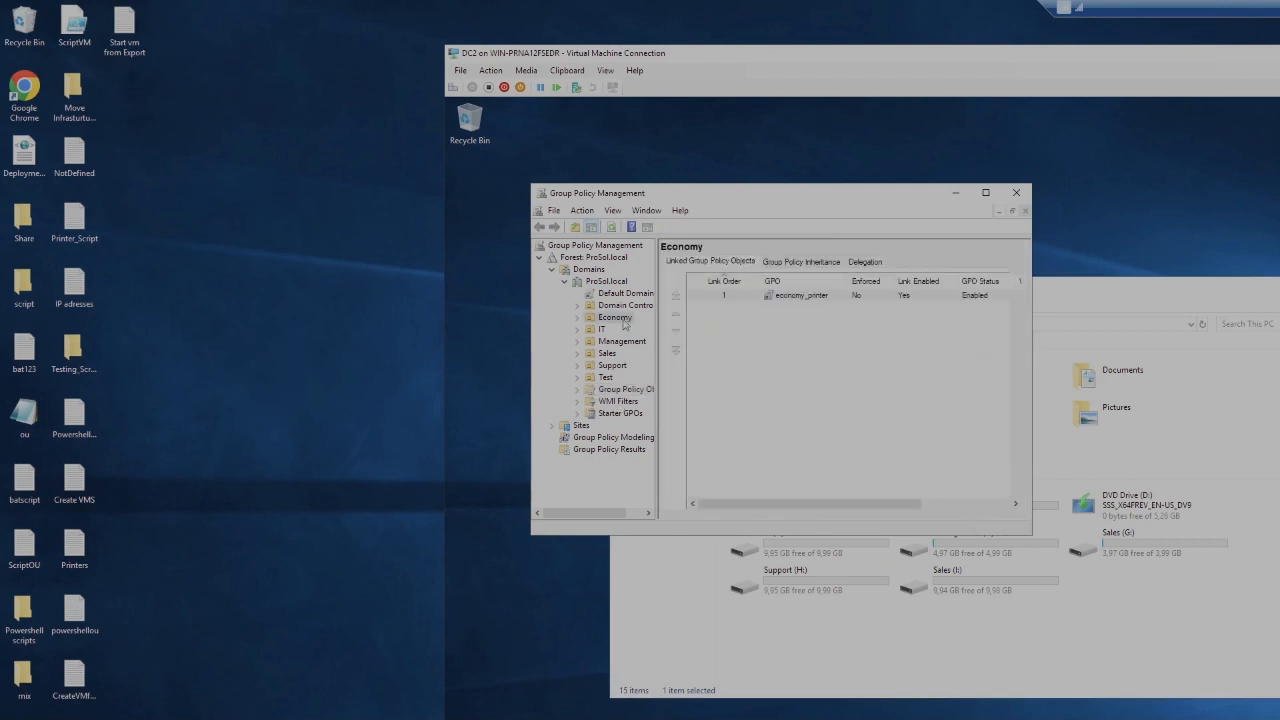
right_click(622, 319)
left_click(703, 343)
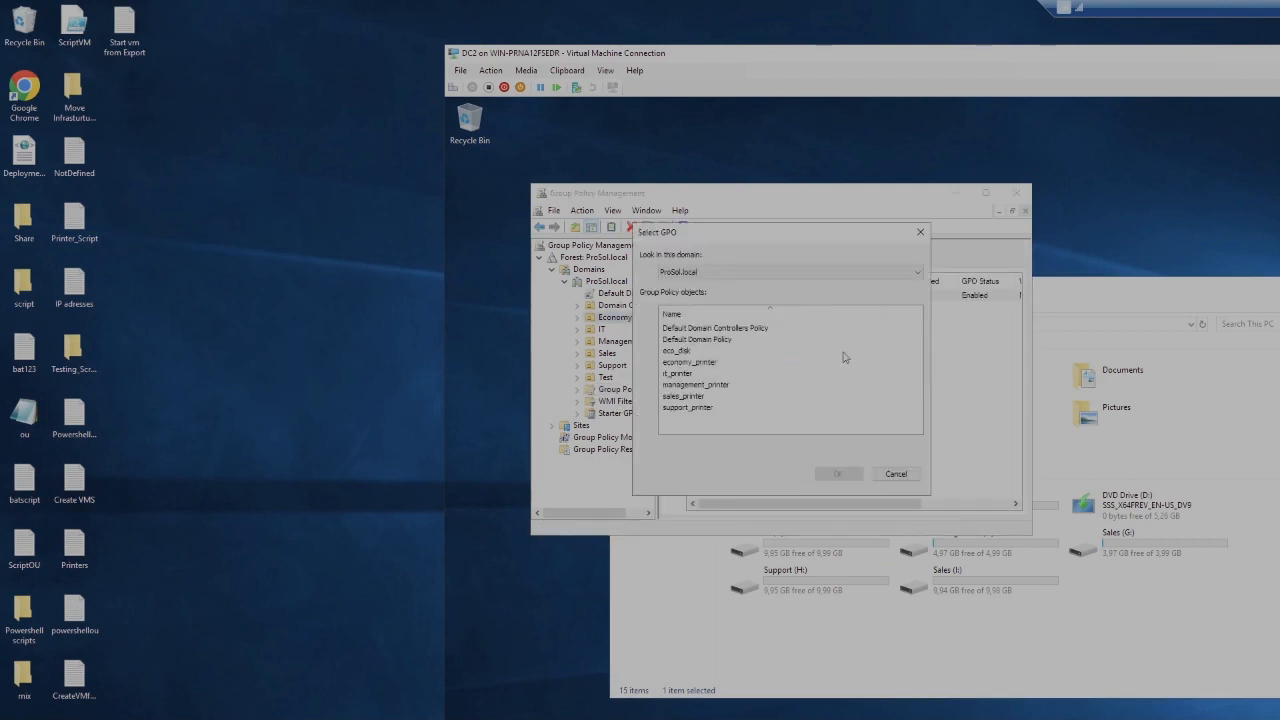
left_click(685, 362)
left_click(822, 474)
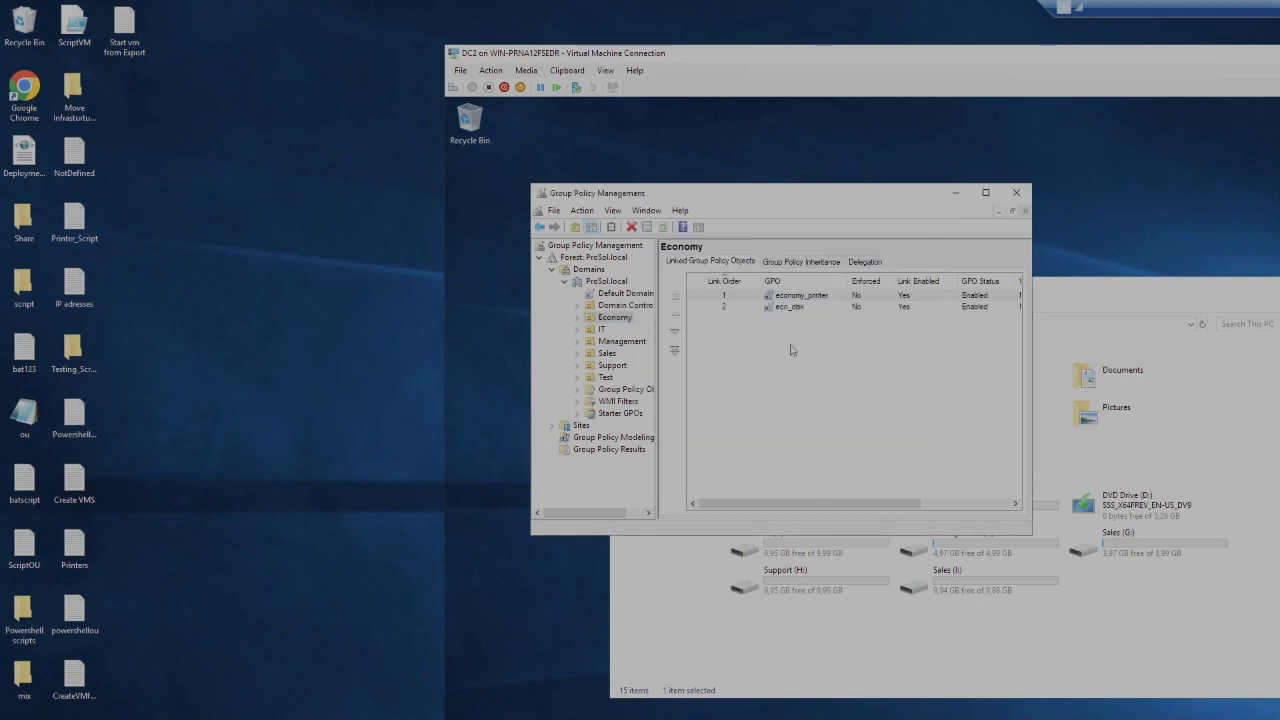
left_click(896, 384)
left_click(1017, 199)
Open the Economy (A:) drive's security permissions for editing and start adding a group
right_click(796, 511)
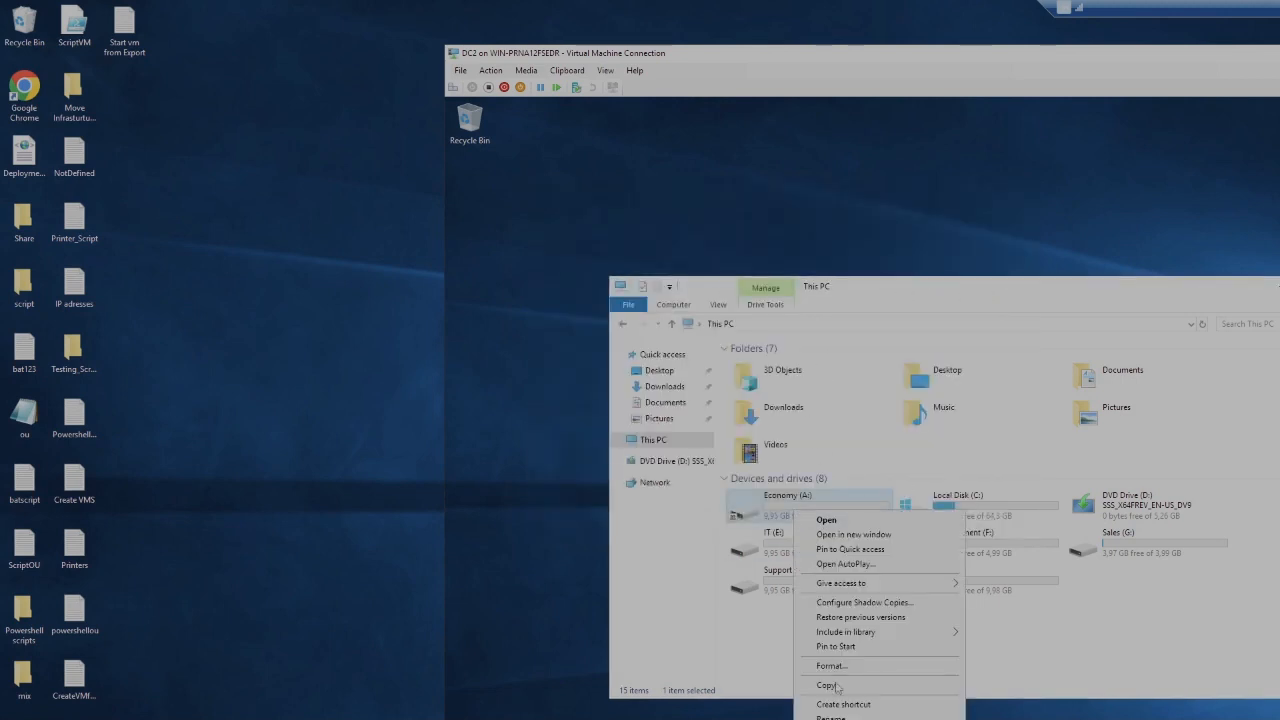
left_click(836, 719)
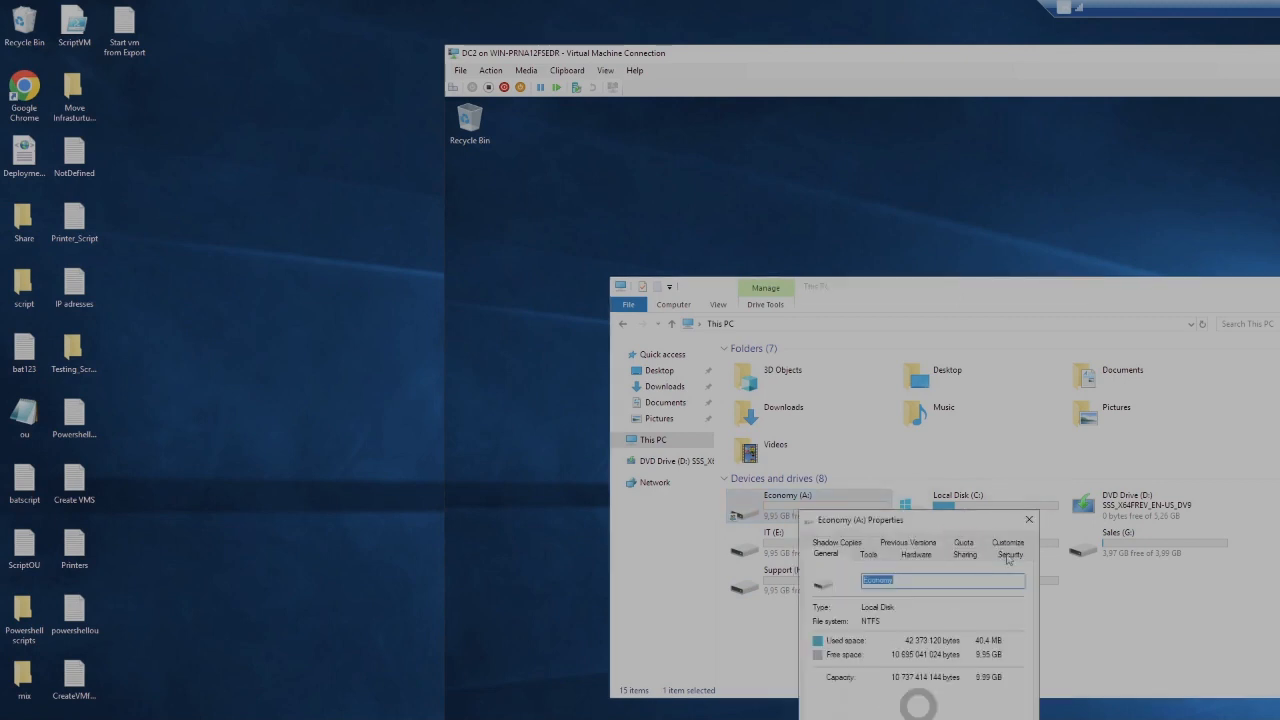
left_click(1008, 556)
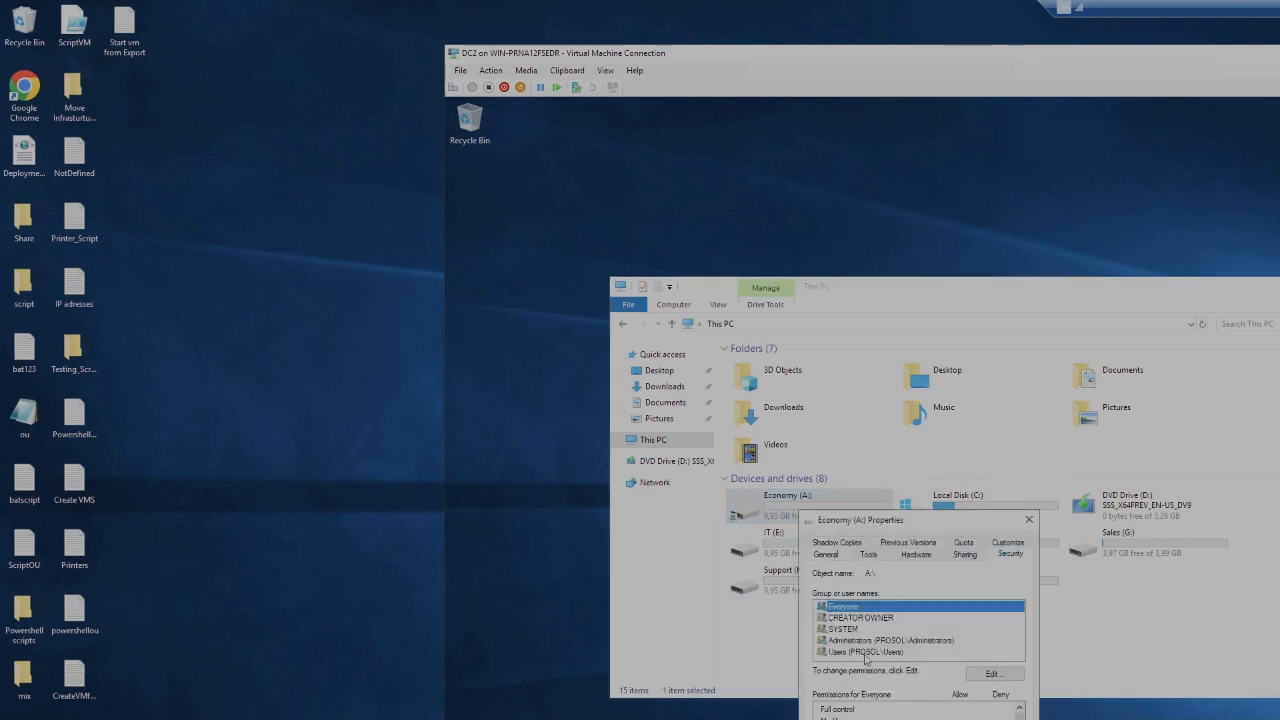
left_click_drag(910, 521, 1018, 537)
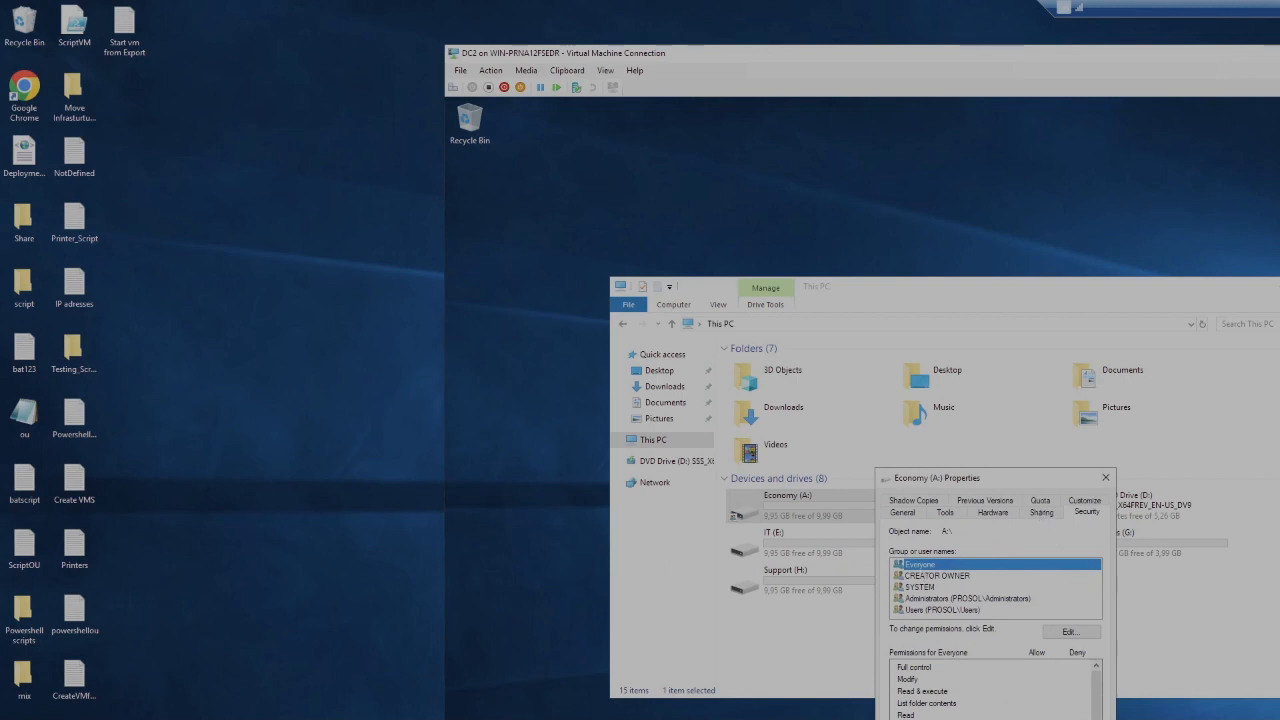
left_click(1068, 631)
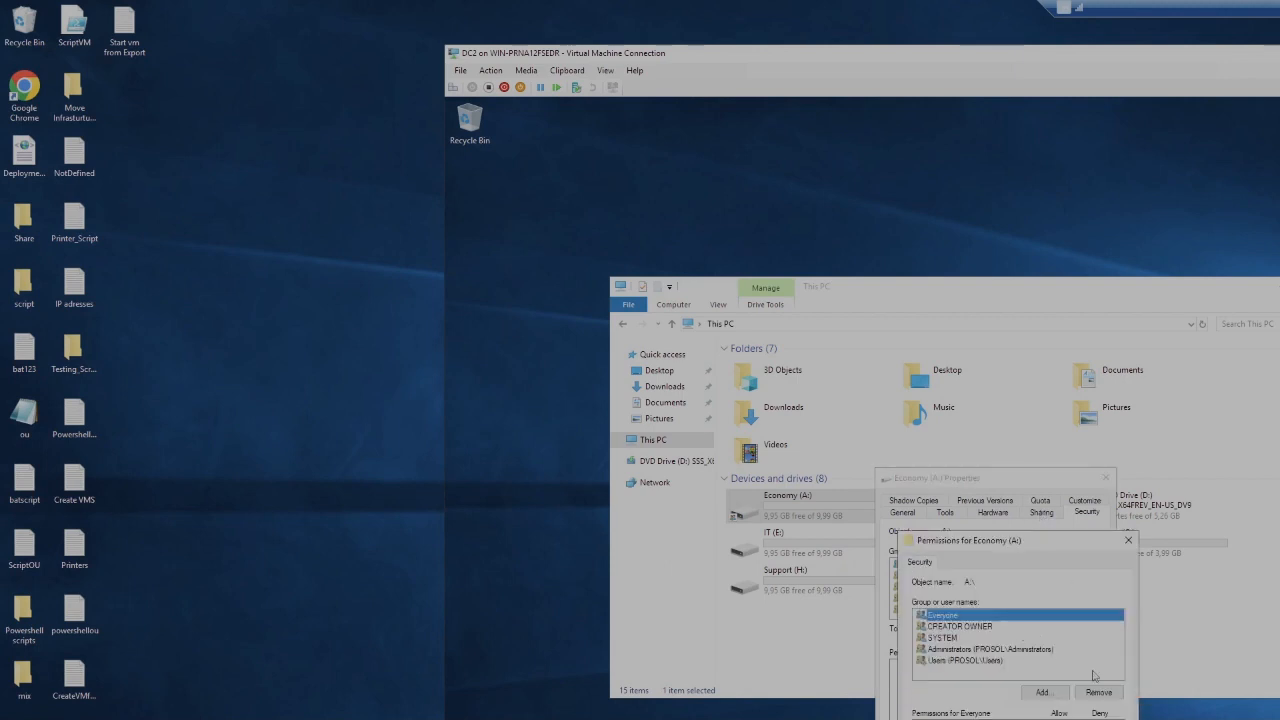
left_click(1045, 692)
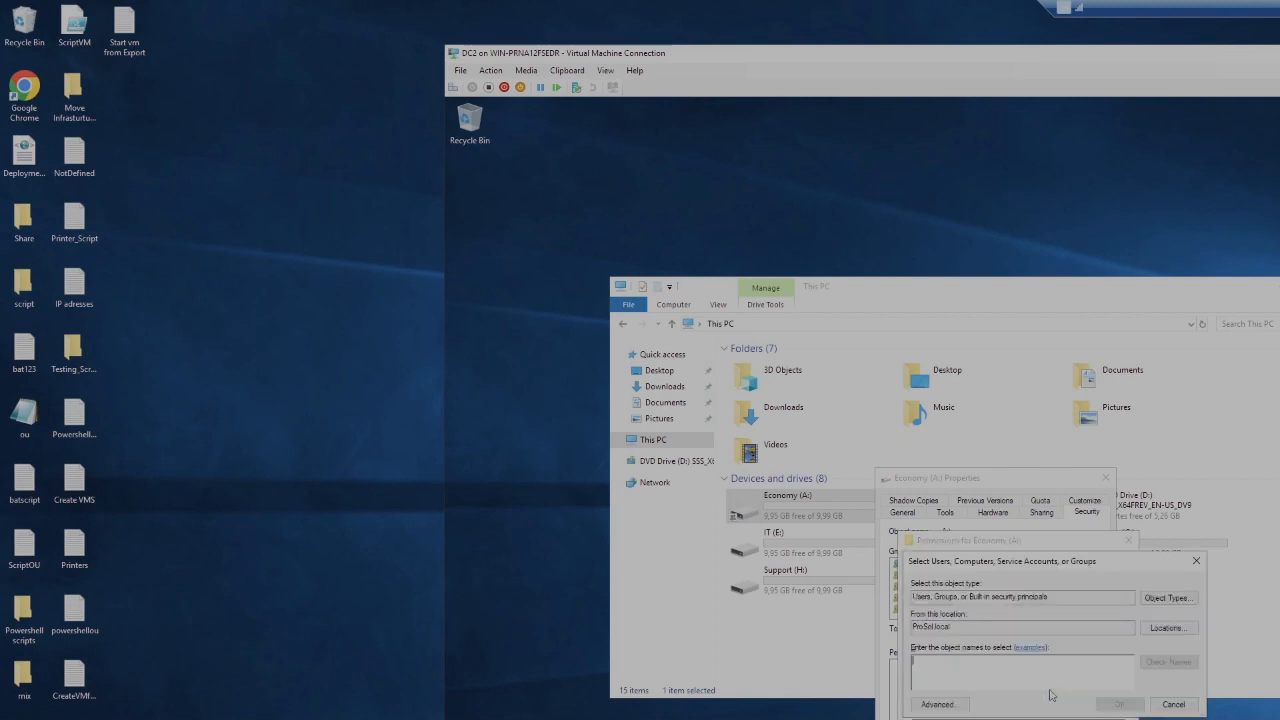
type("Eco")
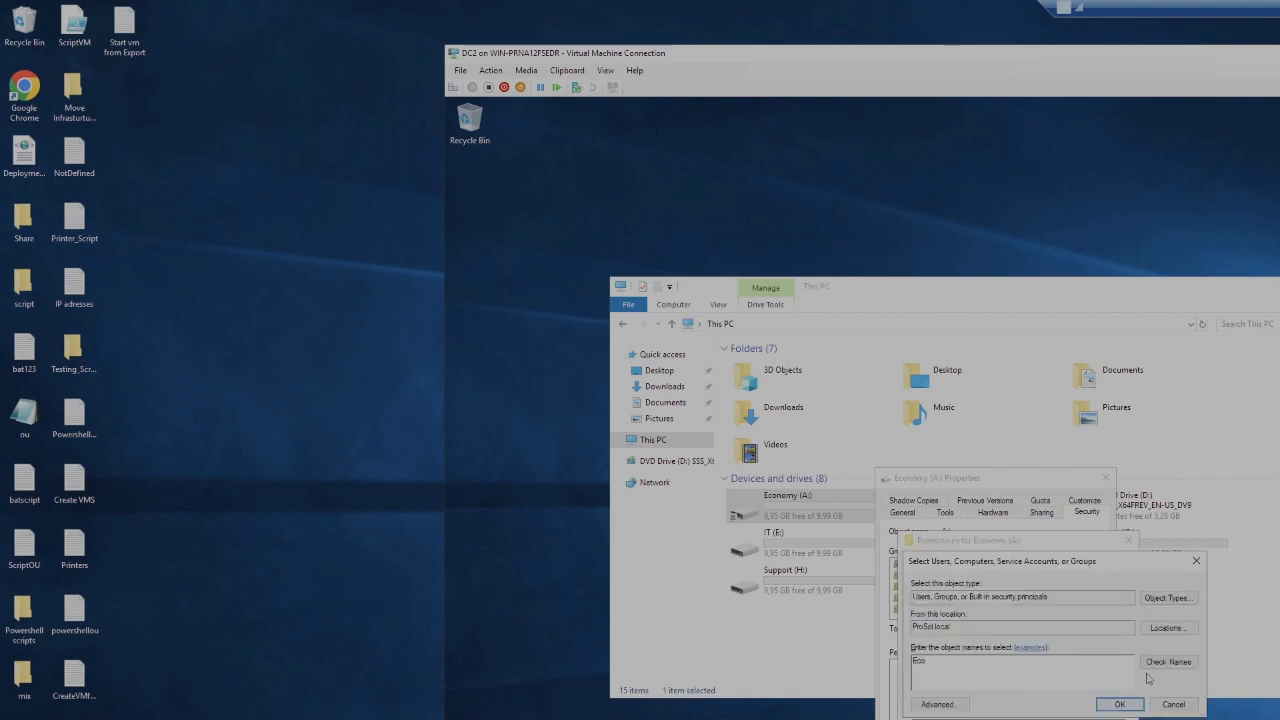
left_click(1162, 662)
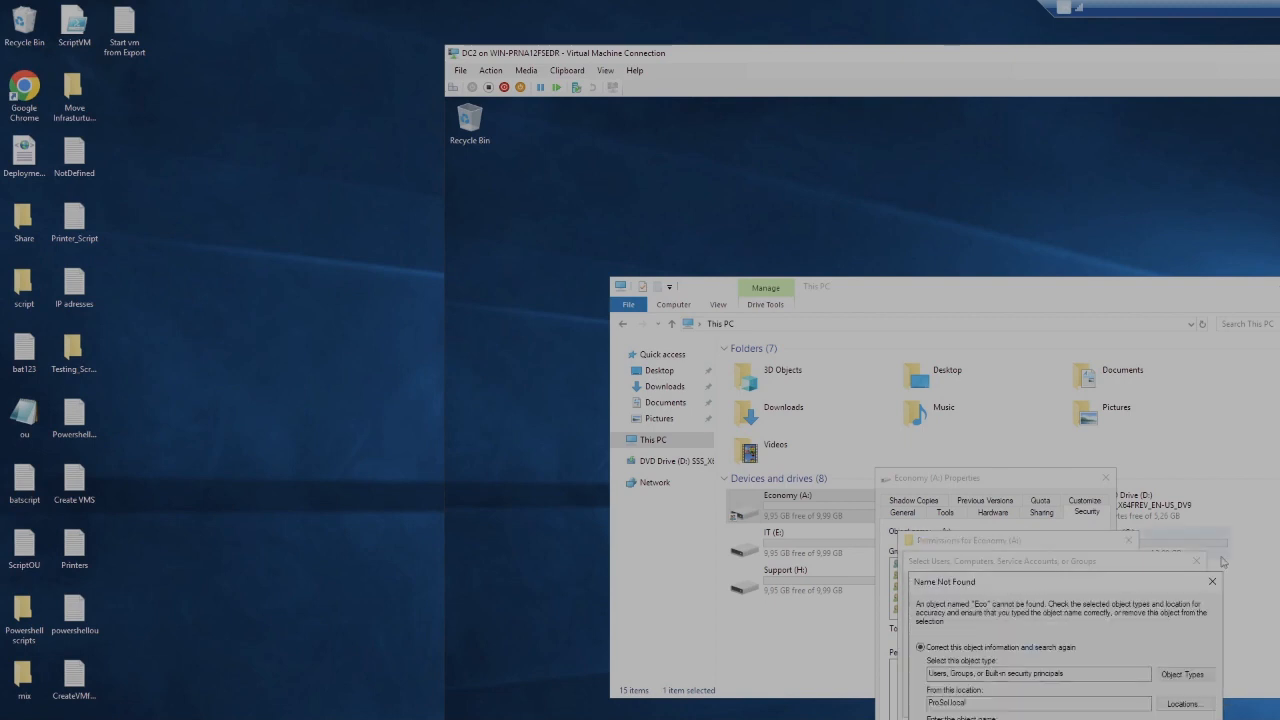
left_click(1212, 581)
double_click(921, 672)
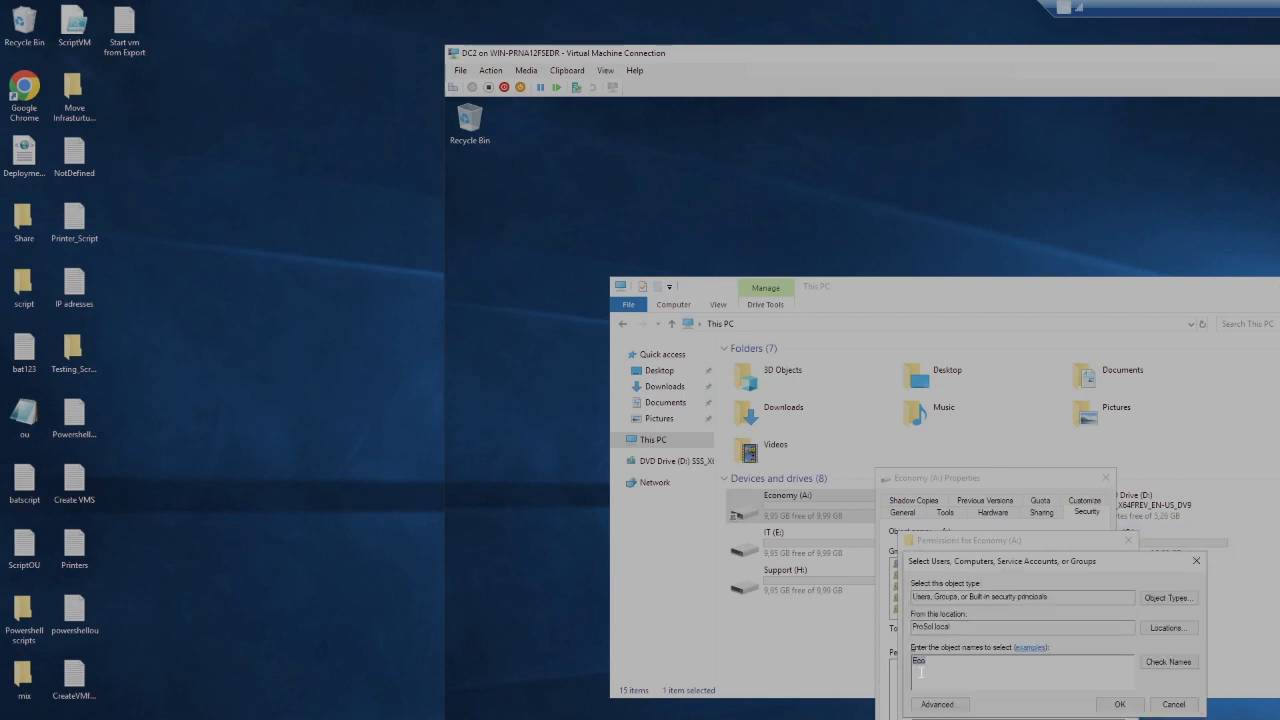
type("Pri")
key("BackSpace")
key("BackSpace")
key("BackSpace")
Replace Everyone with the Shared_eco group in the Economy (A:) permissions, confirm, and close the drive properties and file window
type("Shared_eco")
left_click(1115, 704)
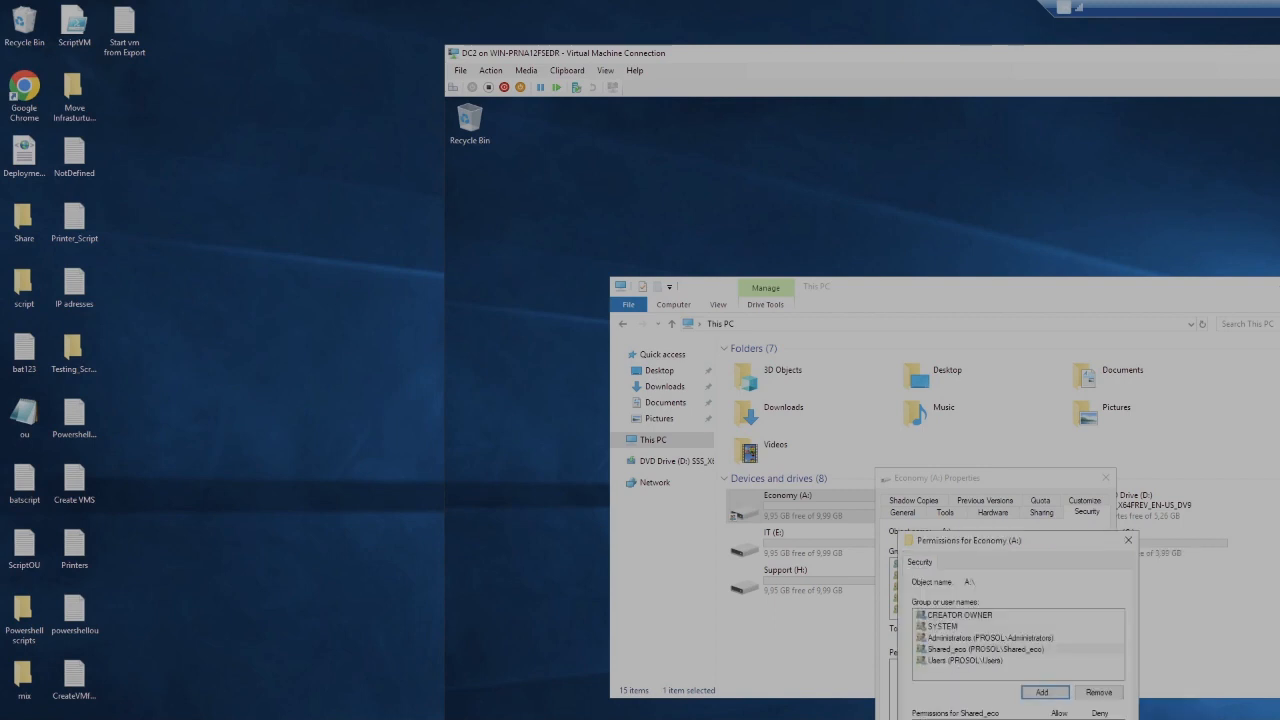
left_click(1059, 719)
left_click(1001, 719)
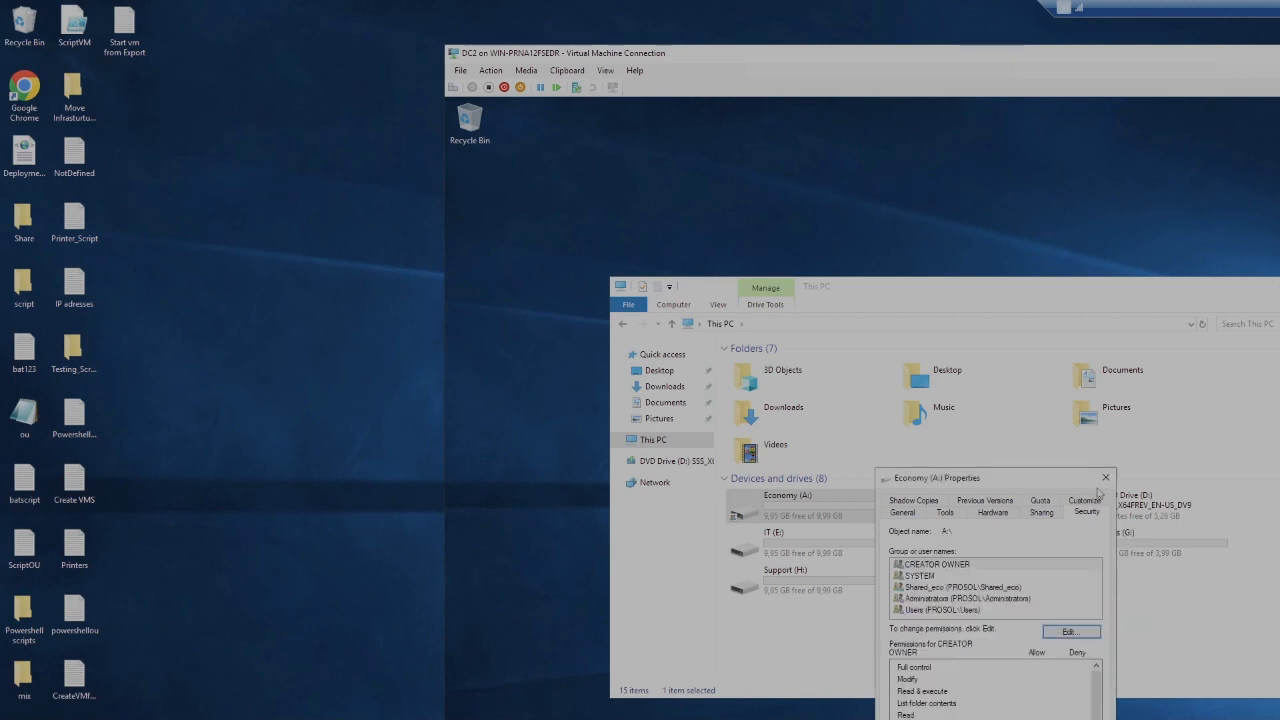
left_click(1104, 478)
left_click(1279, 286)
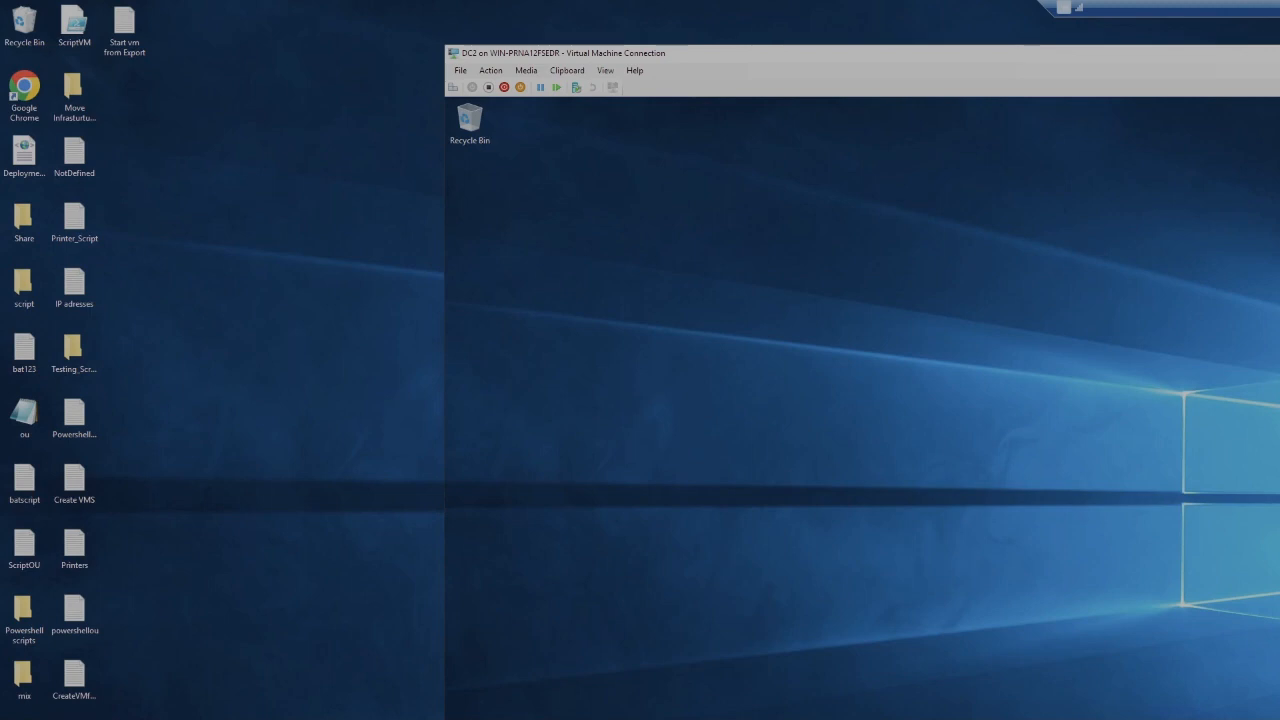
Switch to Hyper-V Manager, connect to the Win10pro virtual machine and start it
left_click(480, 719)
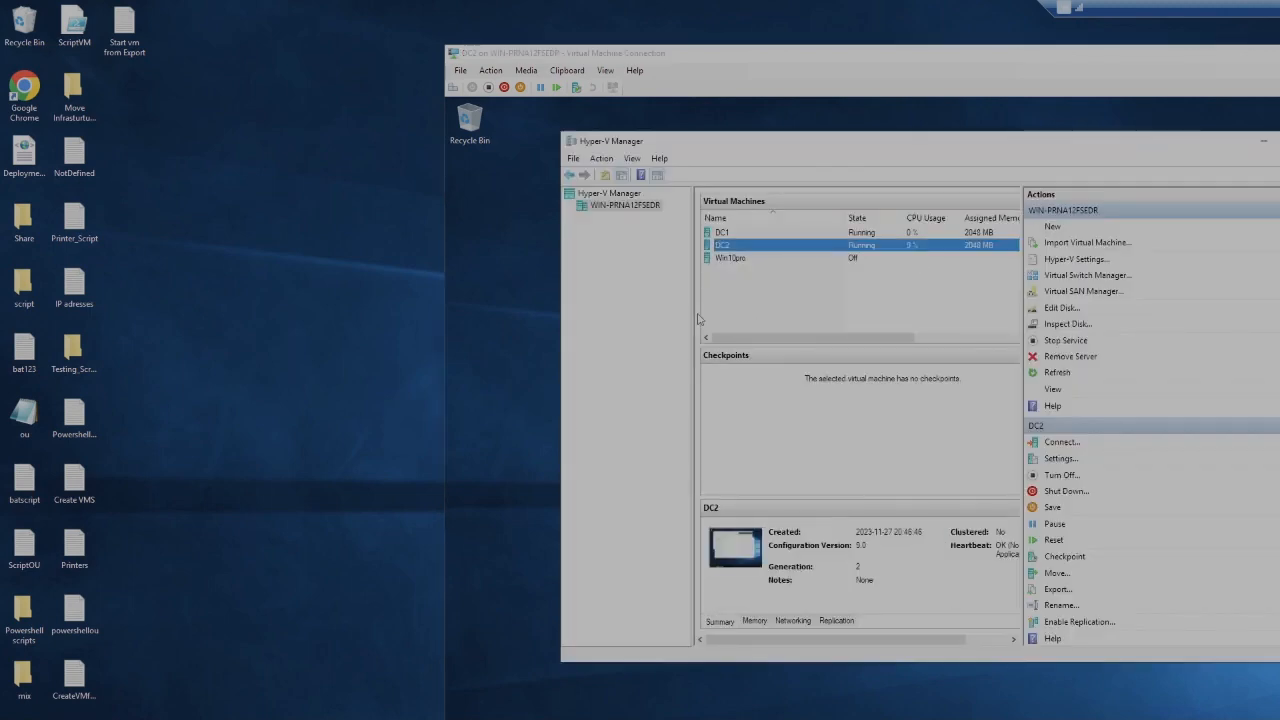
left_click(735, 260)
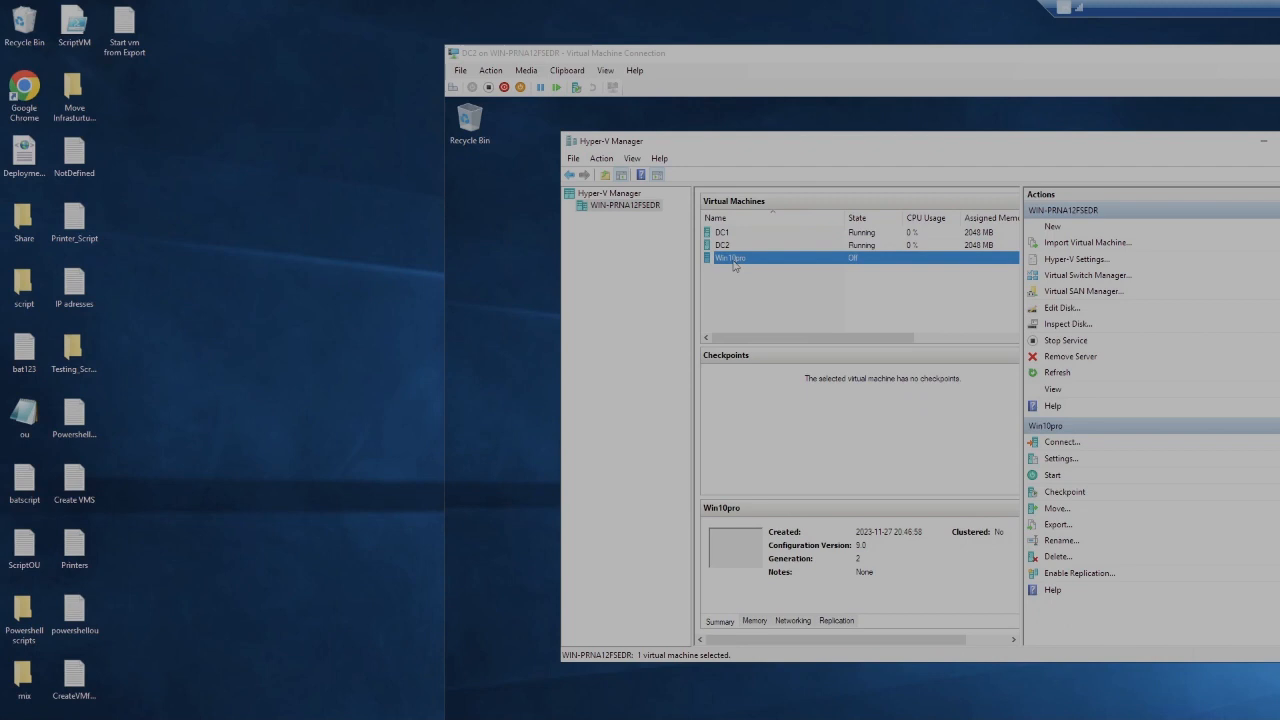
double_click(1012, 256)
left_click(1262, 141)
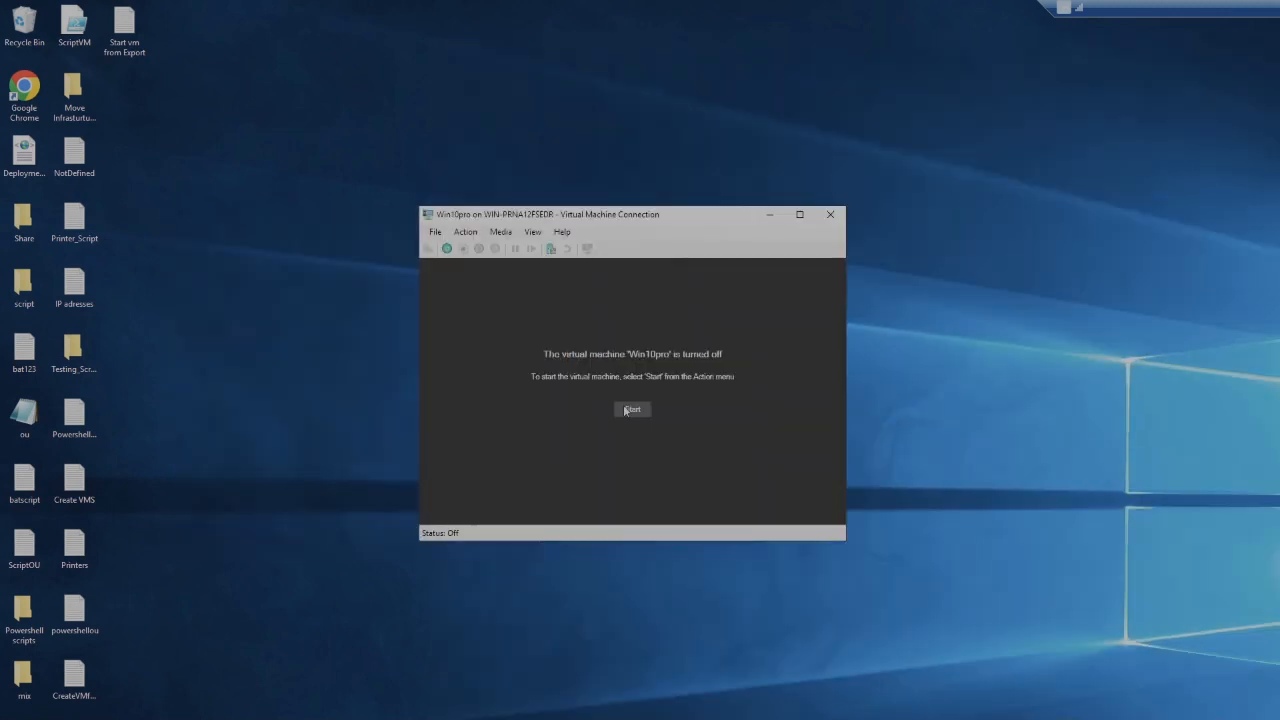
left_click(630, 410)
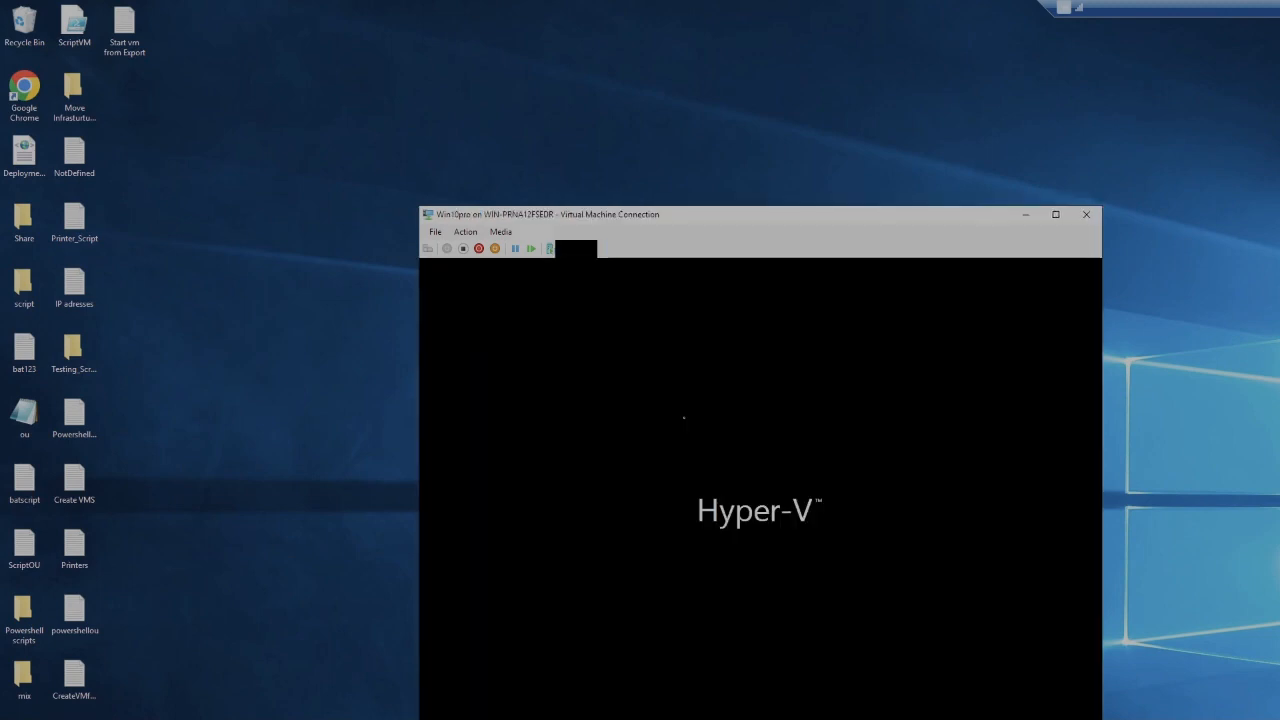
left_click_drag(823, 214, 898, 196)
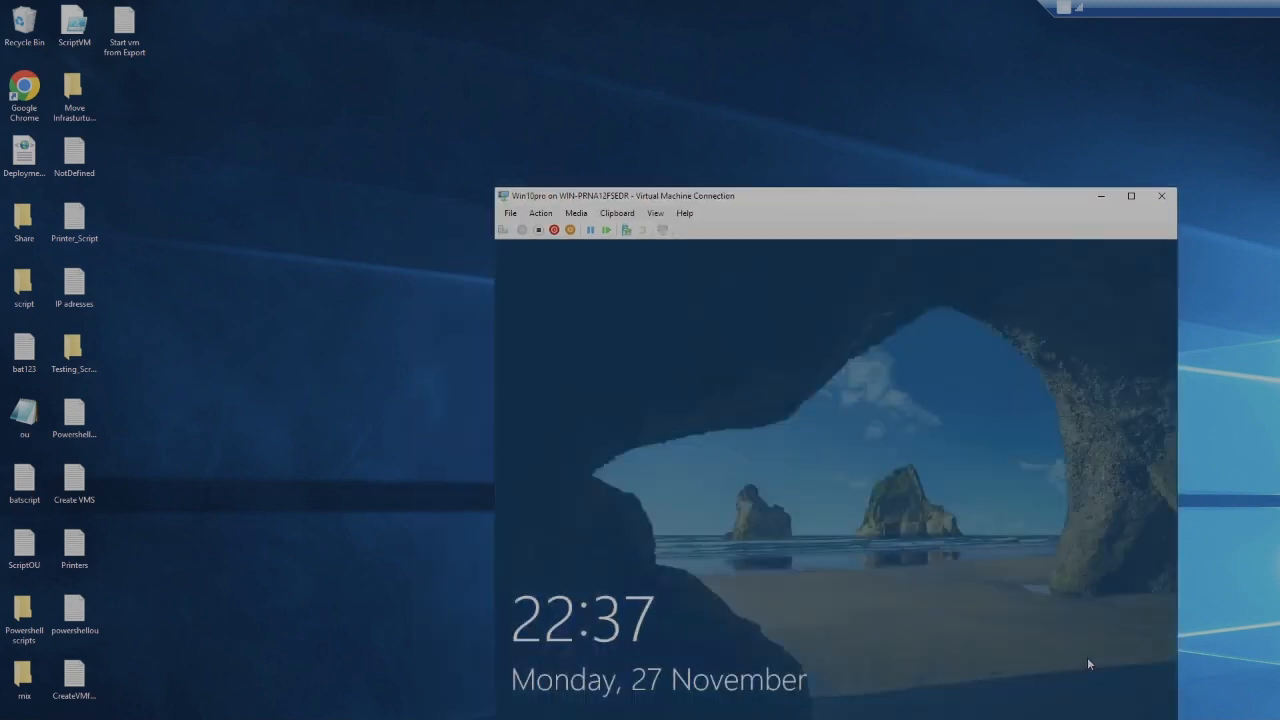
Sign in to Win10pro as test_eco with the account password
left_click(506, 232)
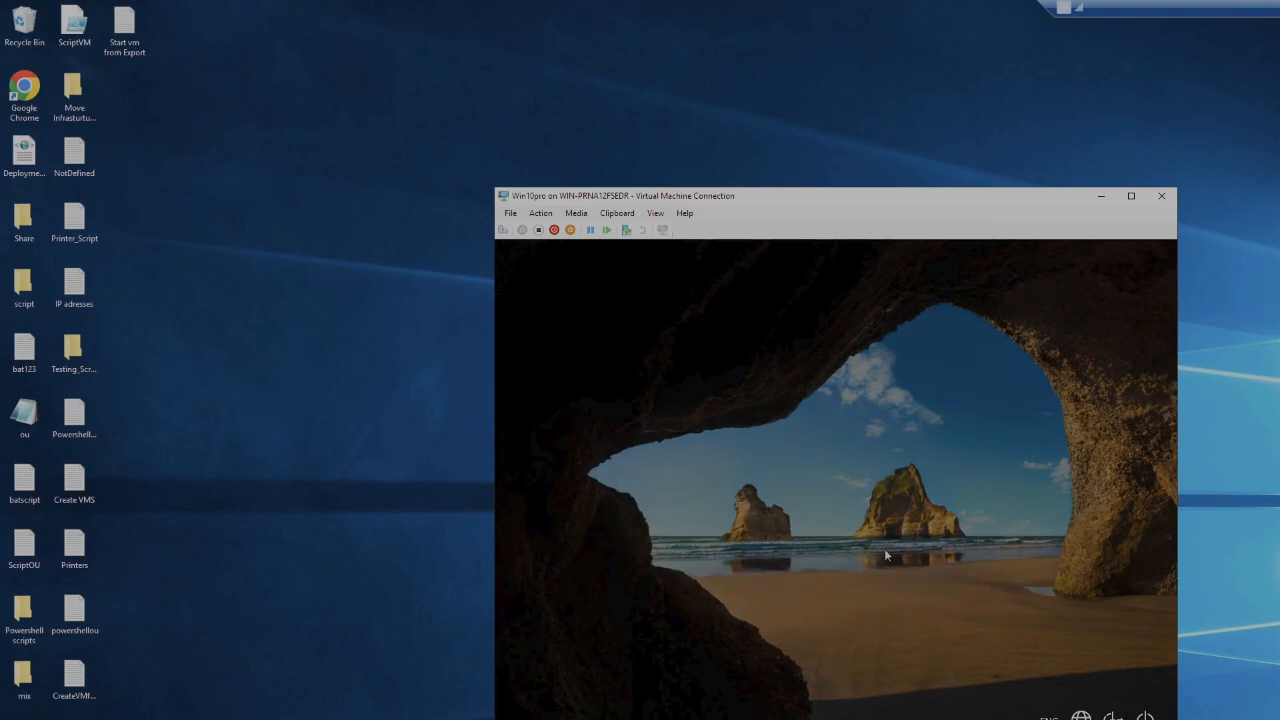
type("P")
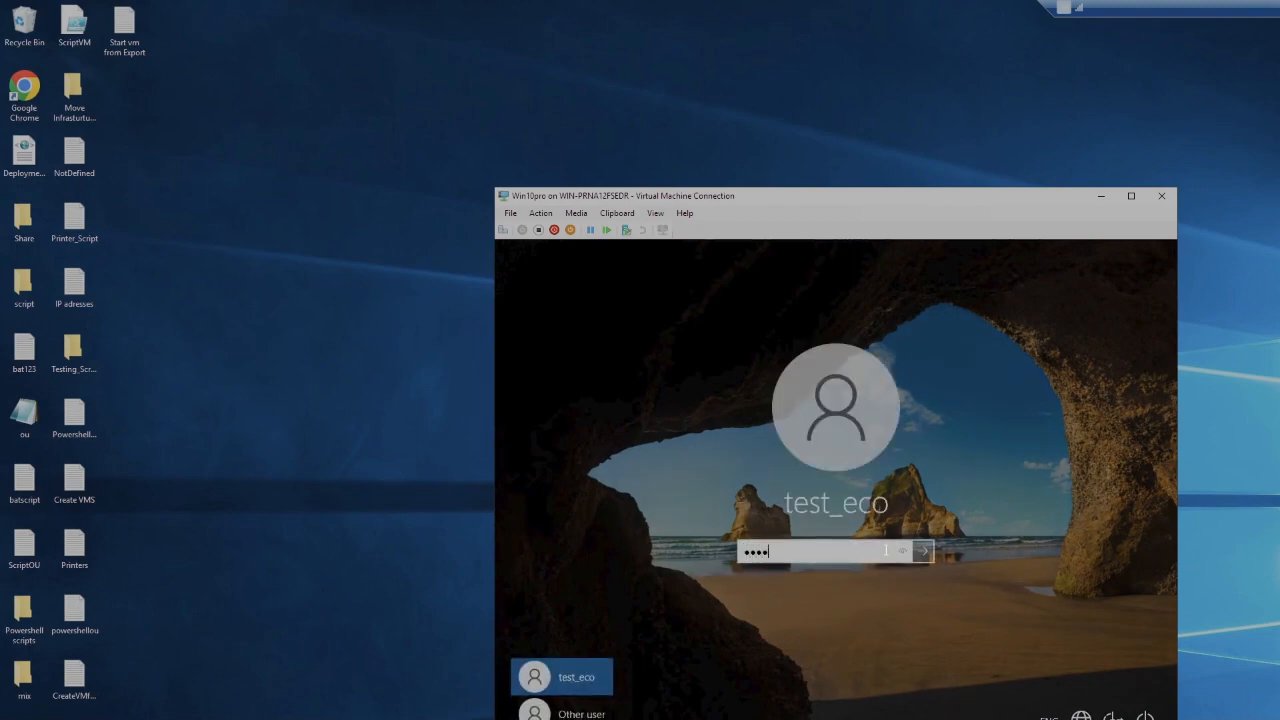
type("••••••••")
key("Return")
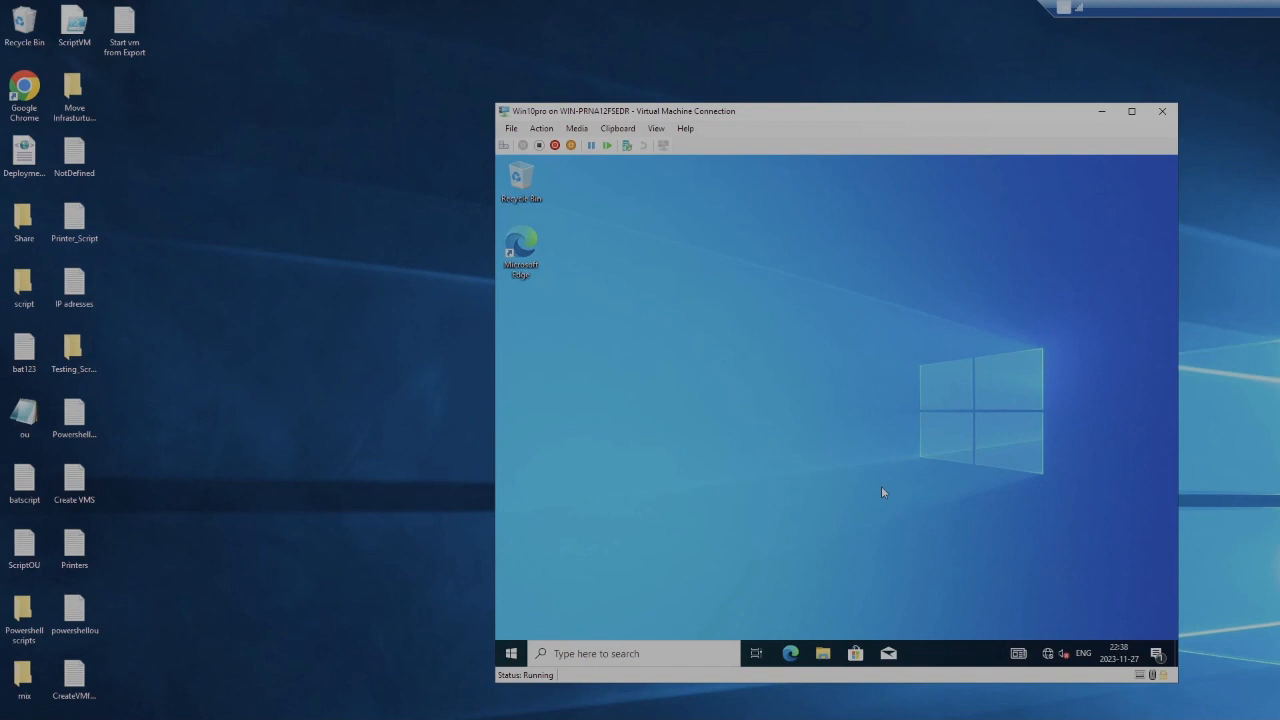
Open the Network location in File Explorer and turn on network discovery and file sharing, authorizing with the Administrator user name and password
key("super+e")
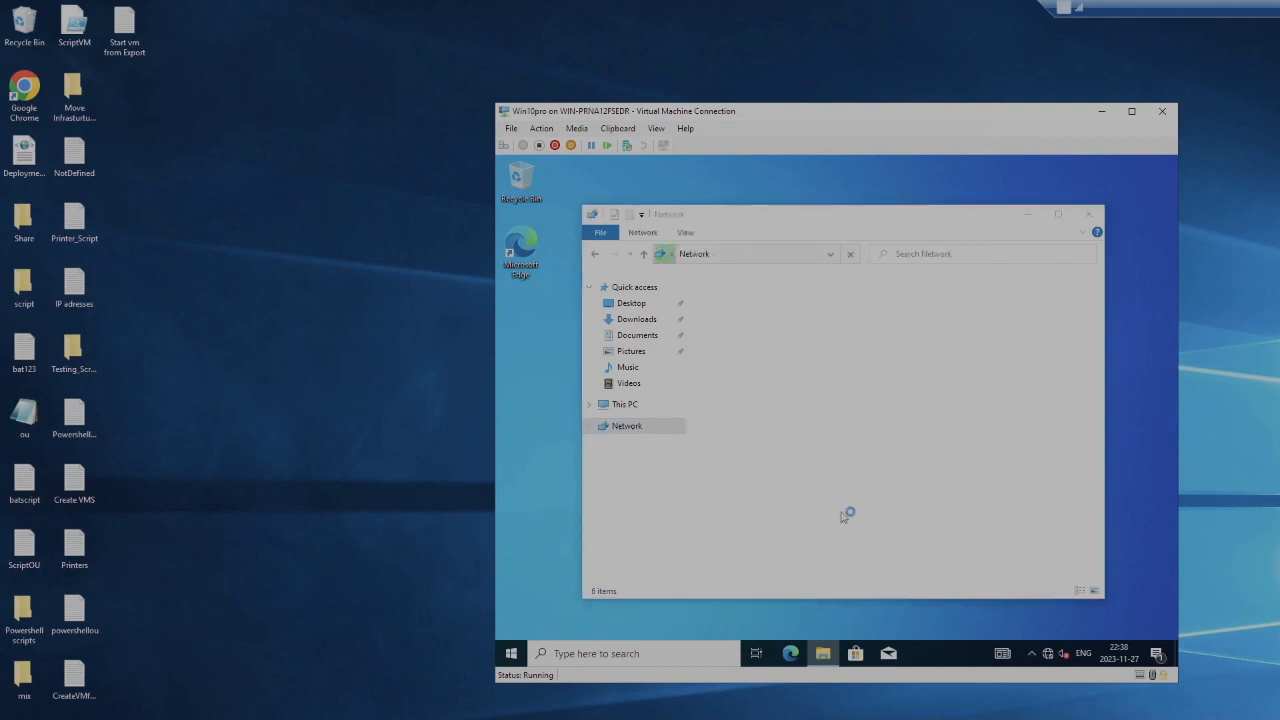
left_click(976, 402)
left_click(826, 278)
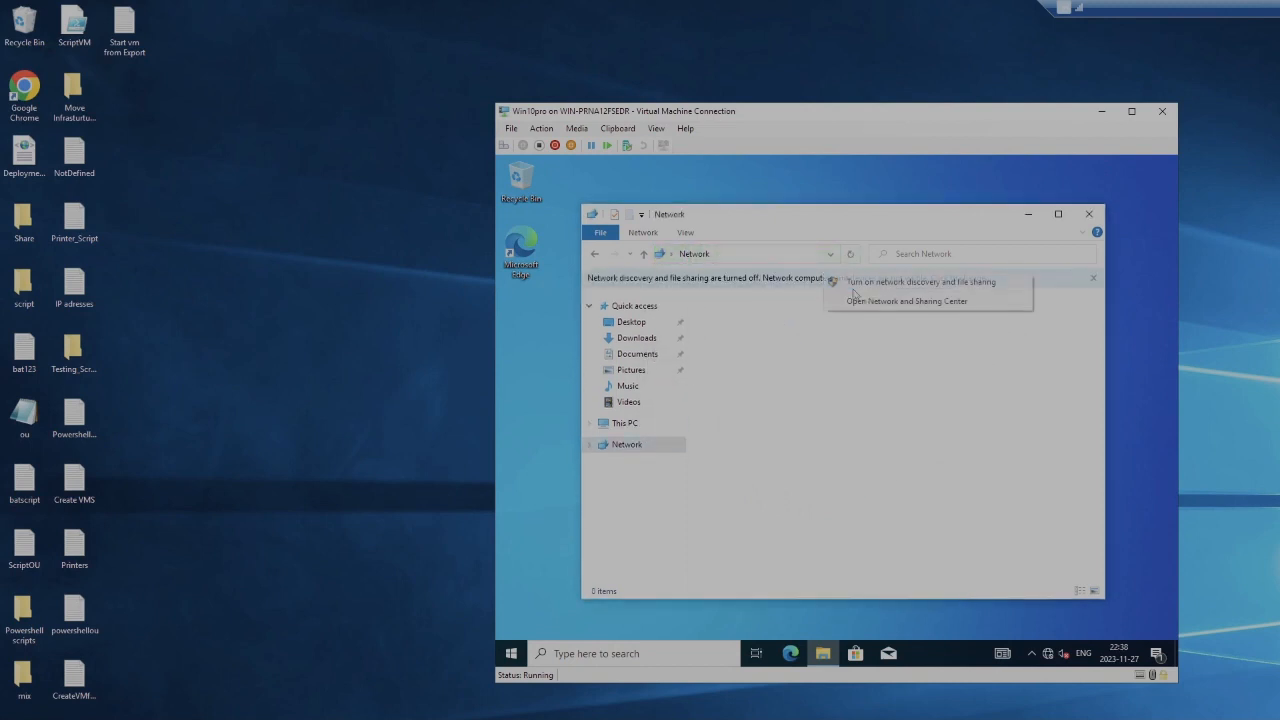
left_click(870, 284)
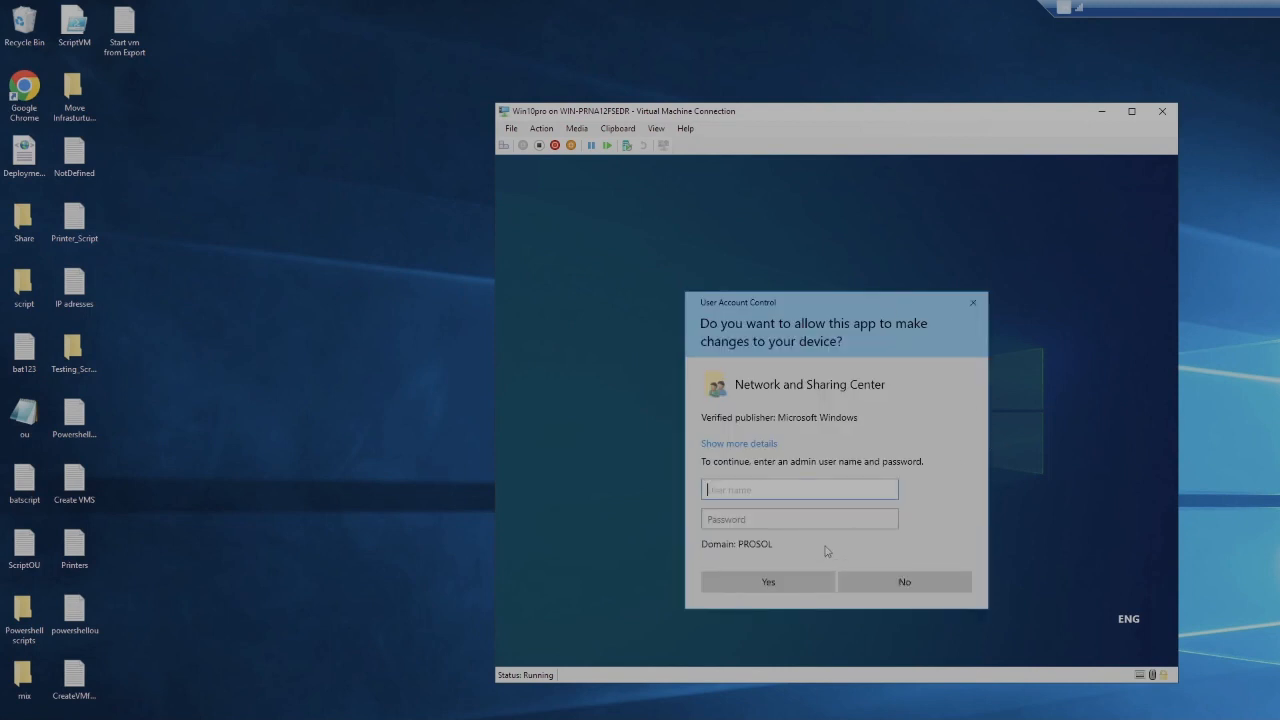
type("Administrator")
key("Tab")
type("••••••••")
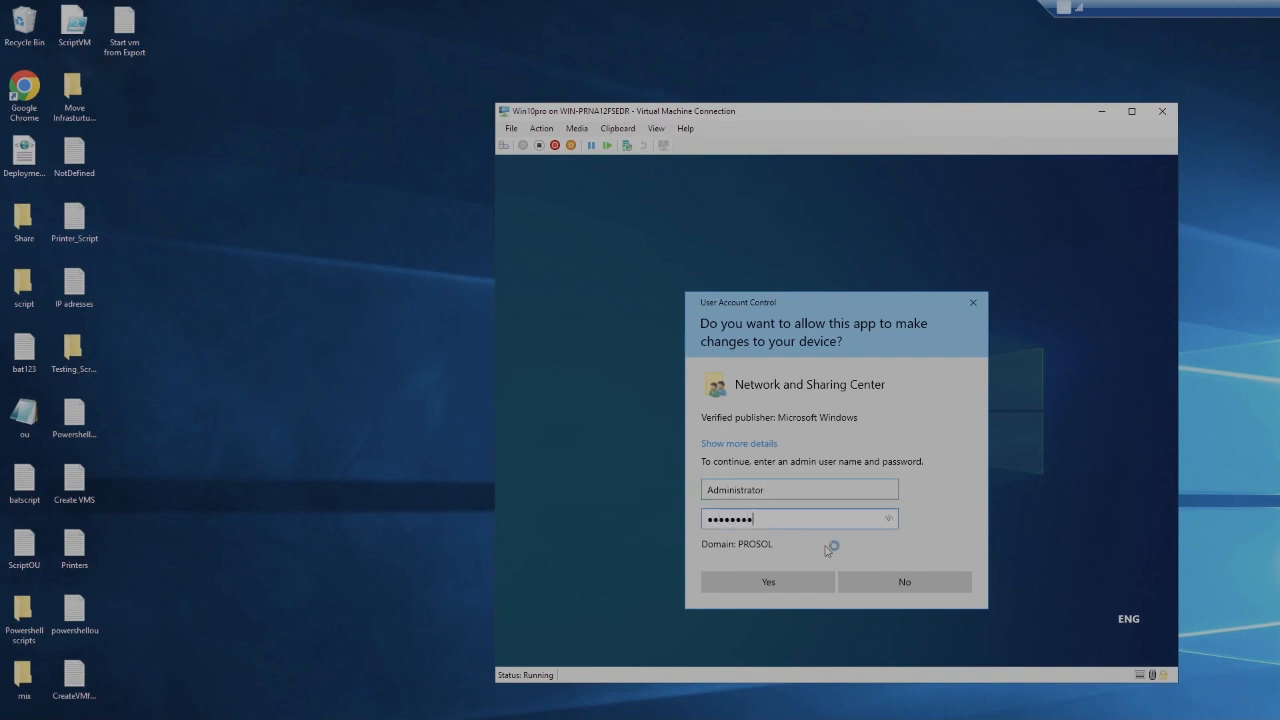
key("Return")
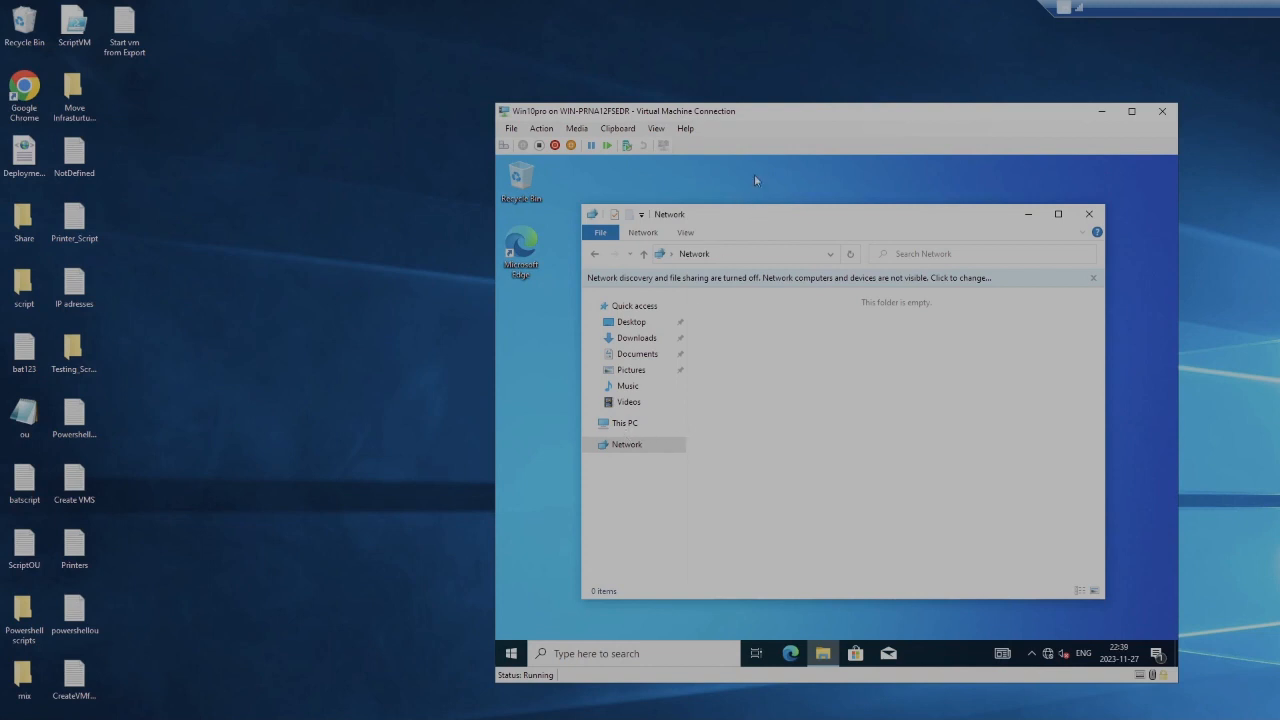
Open This PC on Win10pro and check the mapped Eco_Disk (A:) network drive
left_click_drag(793, 117, 796, 104)
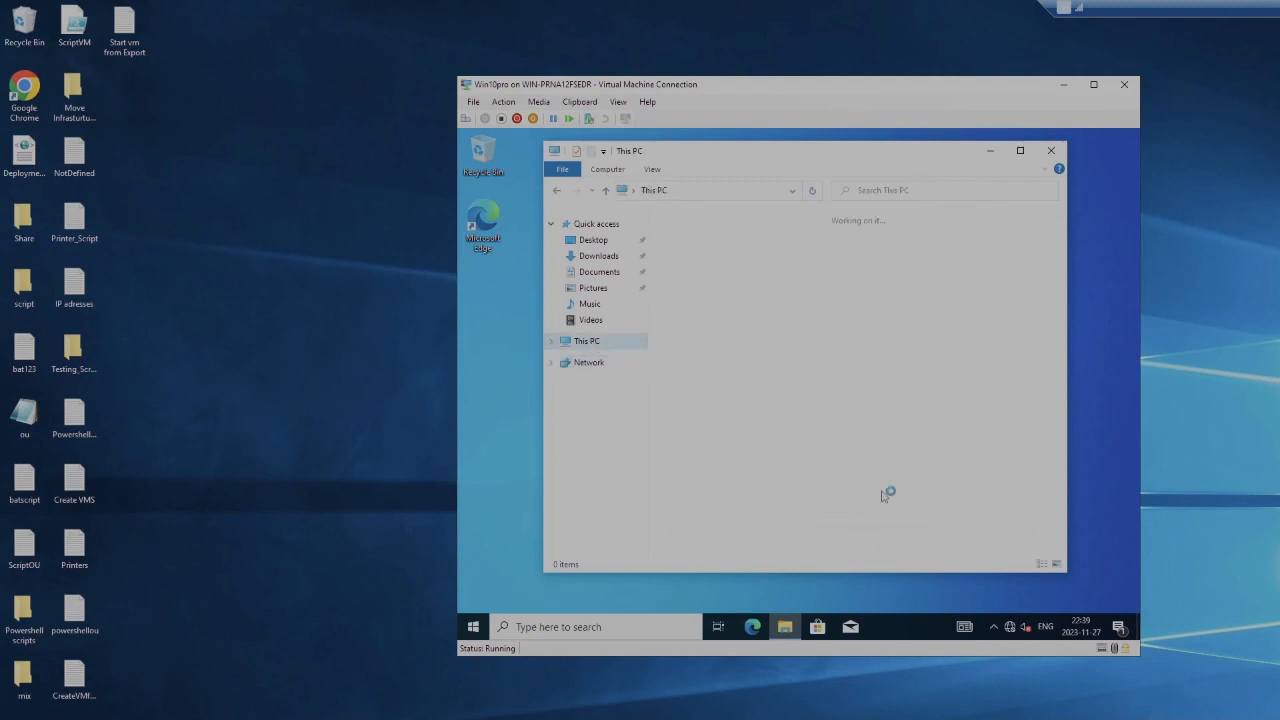
left_click(767, 474)
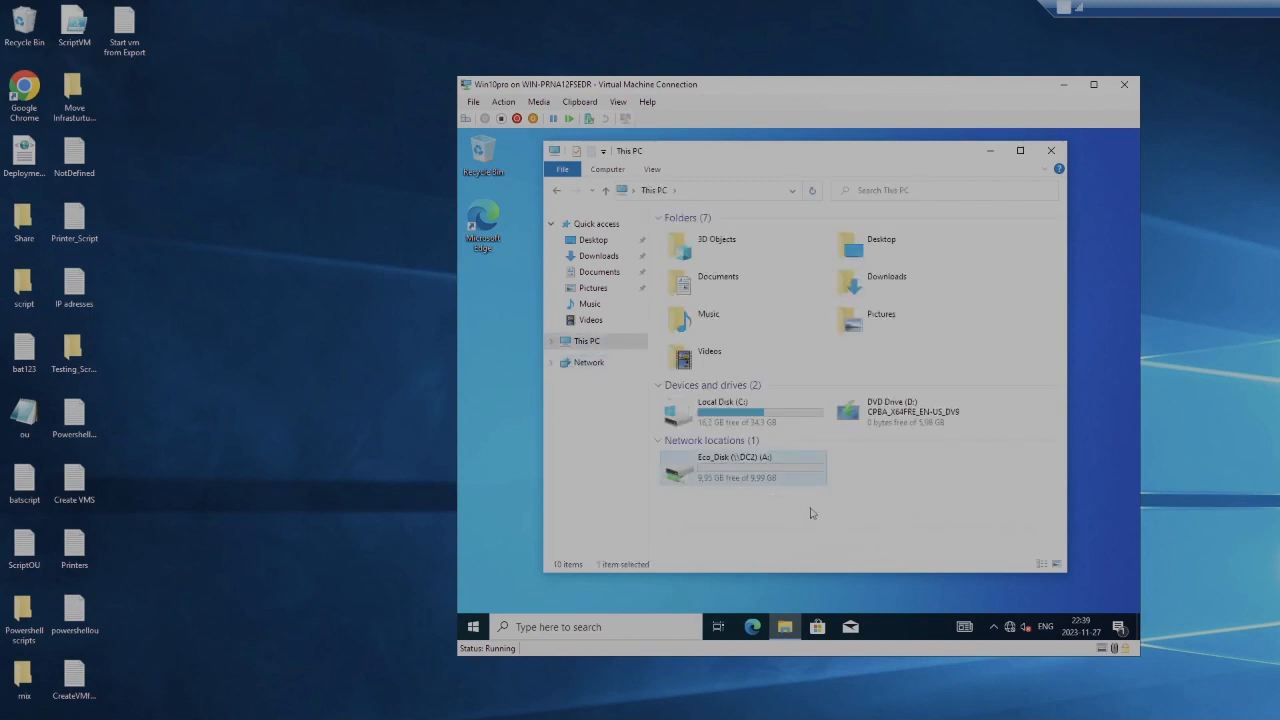